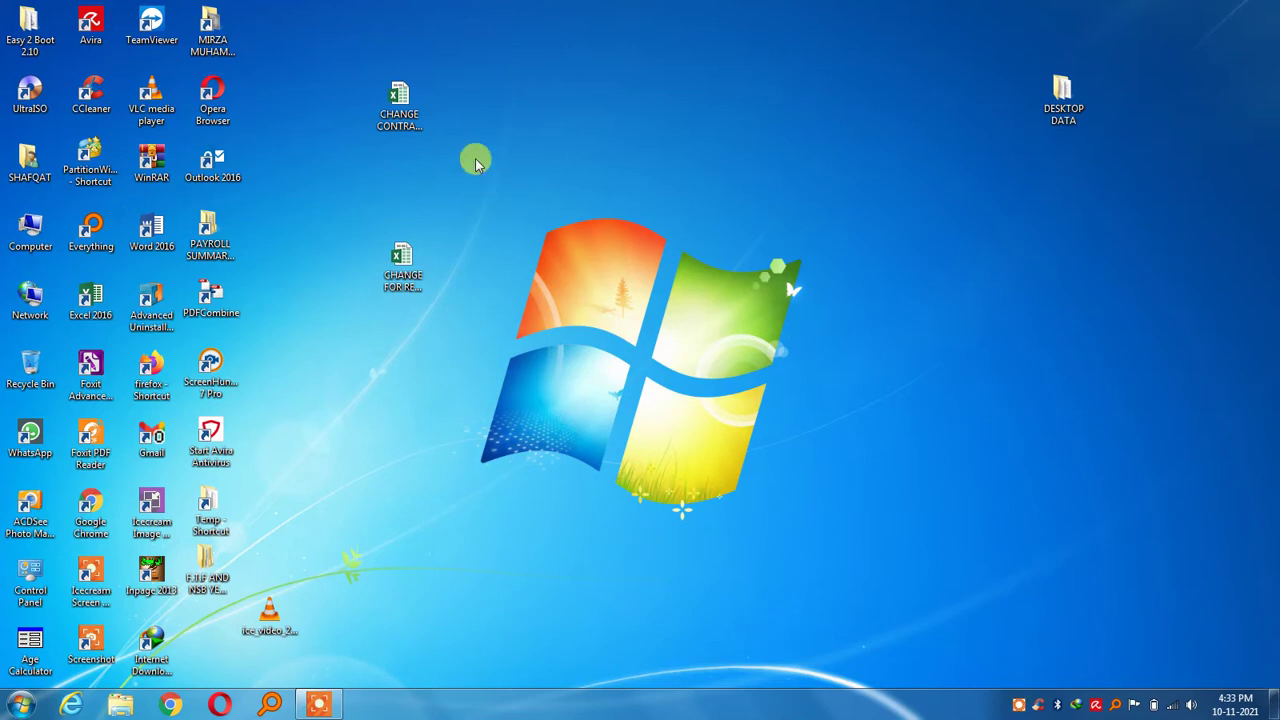
Open the CHANGE CONTRACT EXTENSION workbook from the desktop and scroll to the top of the form
click(400, 118)
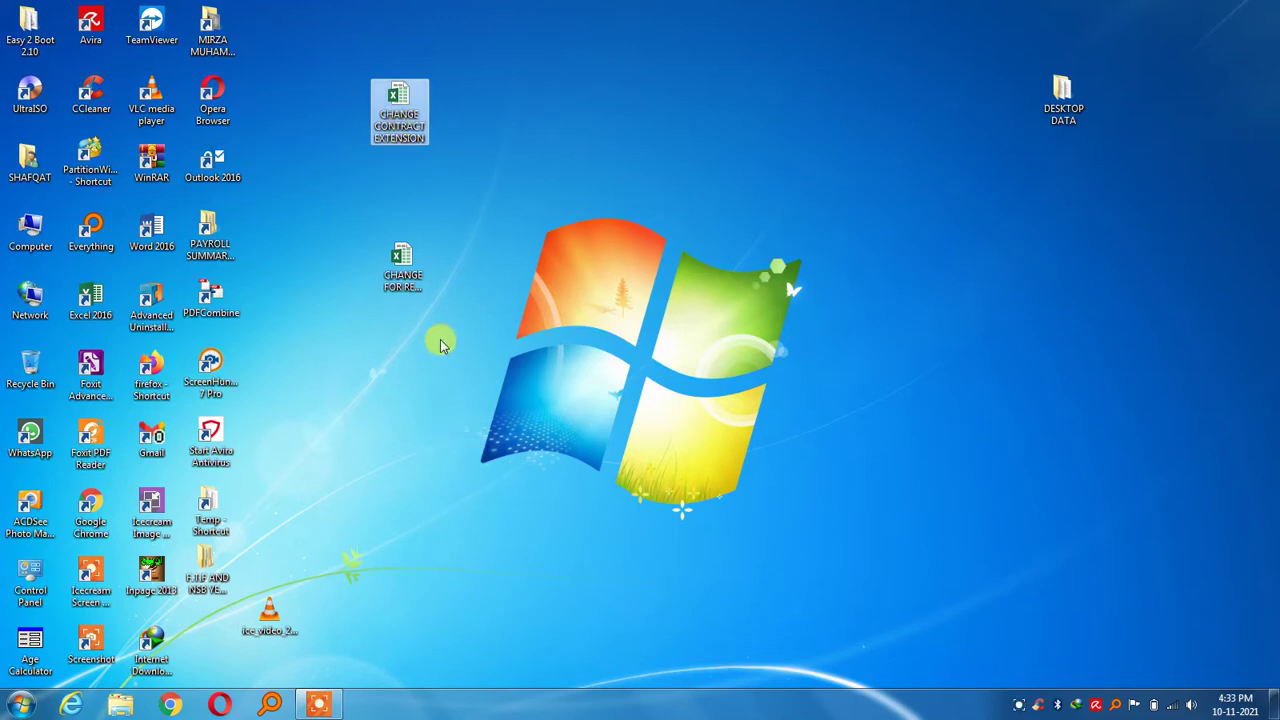
click(410, 292)
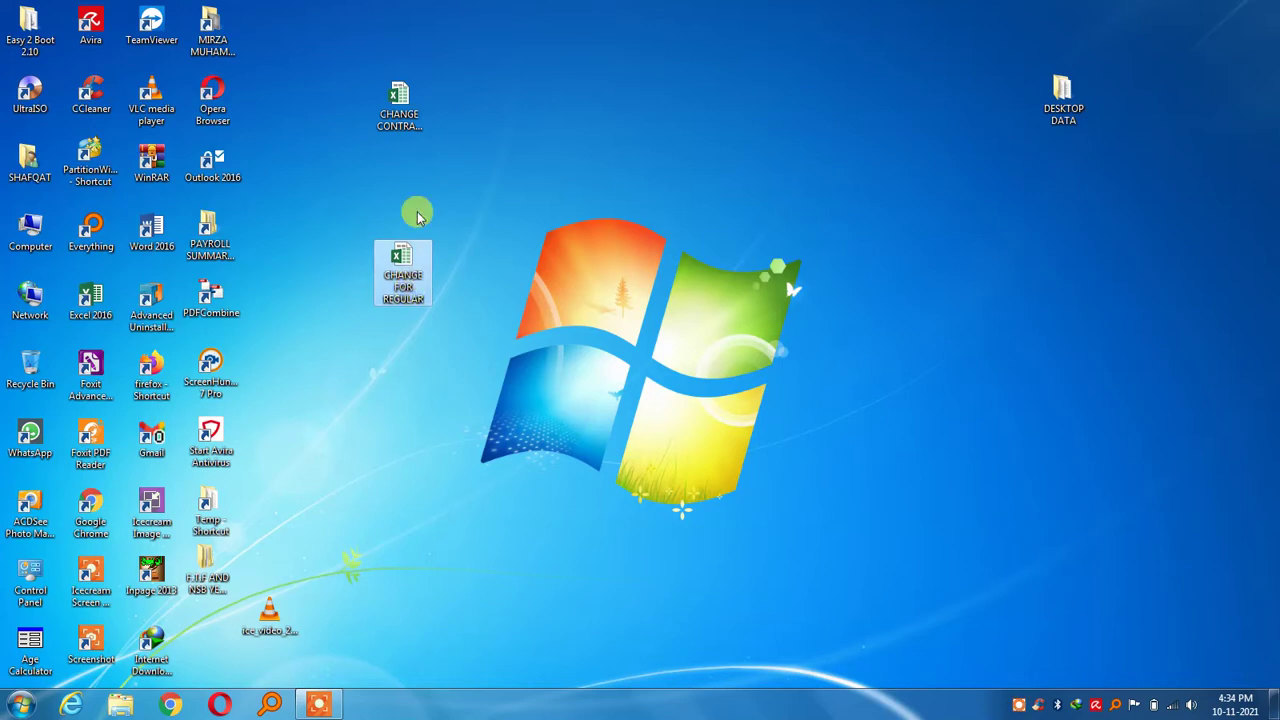
click(398, 112)
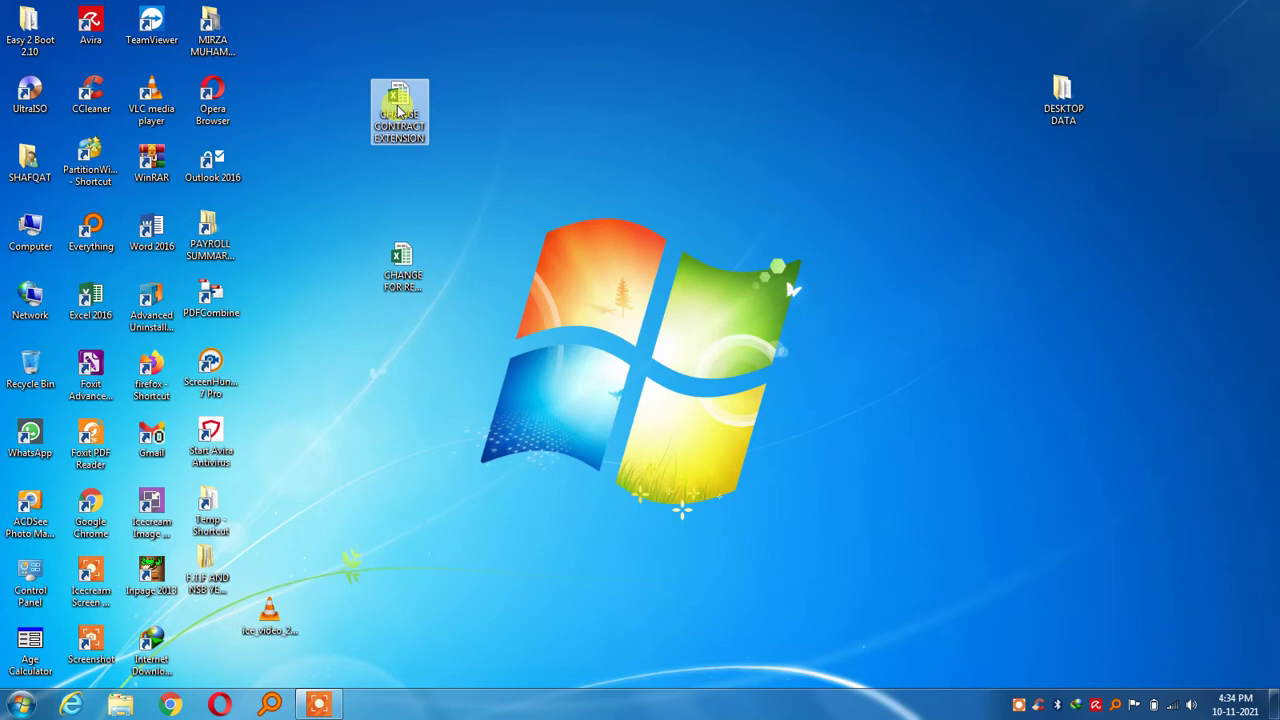
double_click(398, 112)
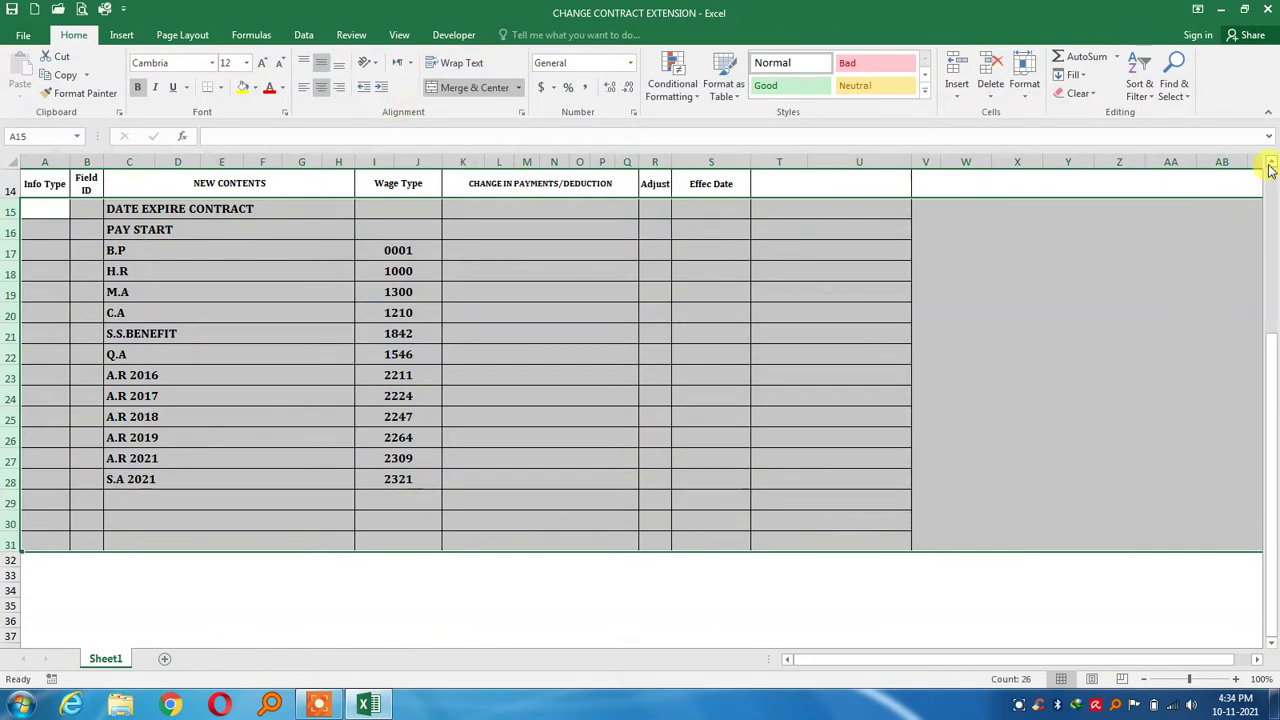
scroll(1270, 162, up, 1)
scroll(1270, 162, up, 3)
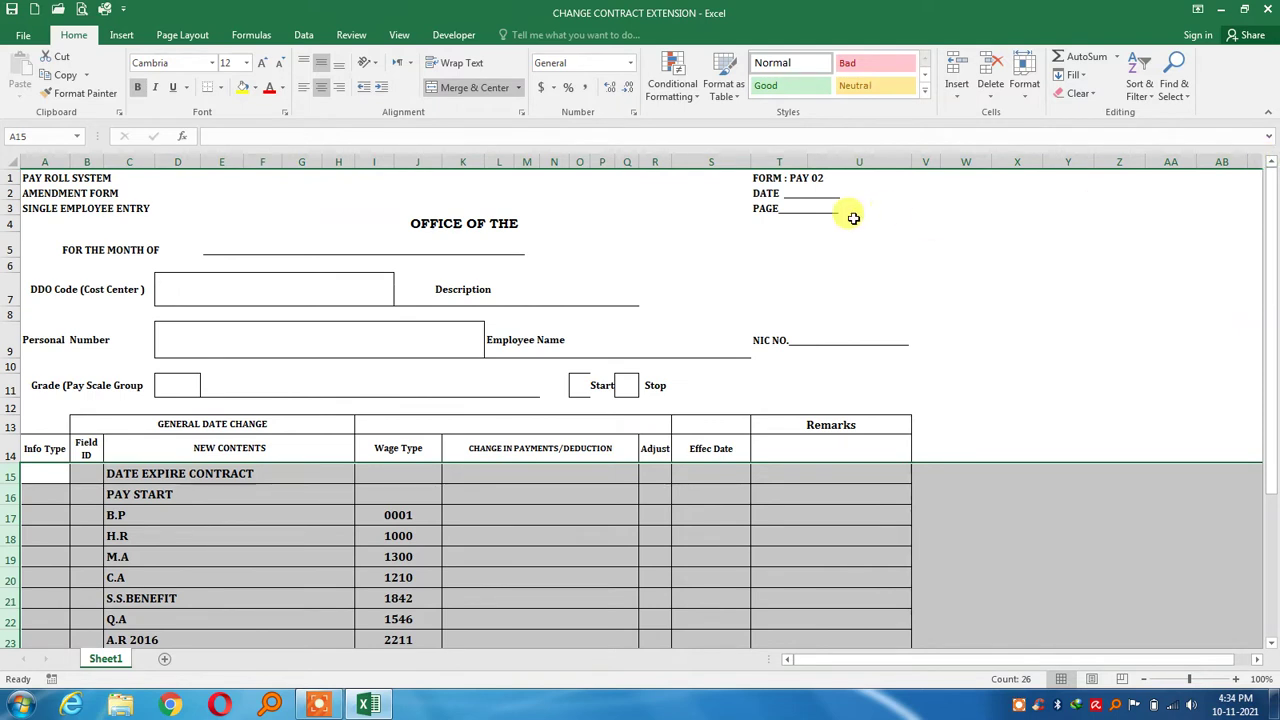
Complete the A4 heading so it reads OFFICE OF THE DY.D.E.O JARANWALA
click(532, 228)
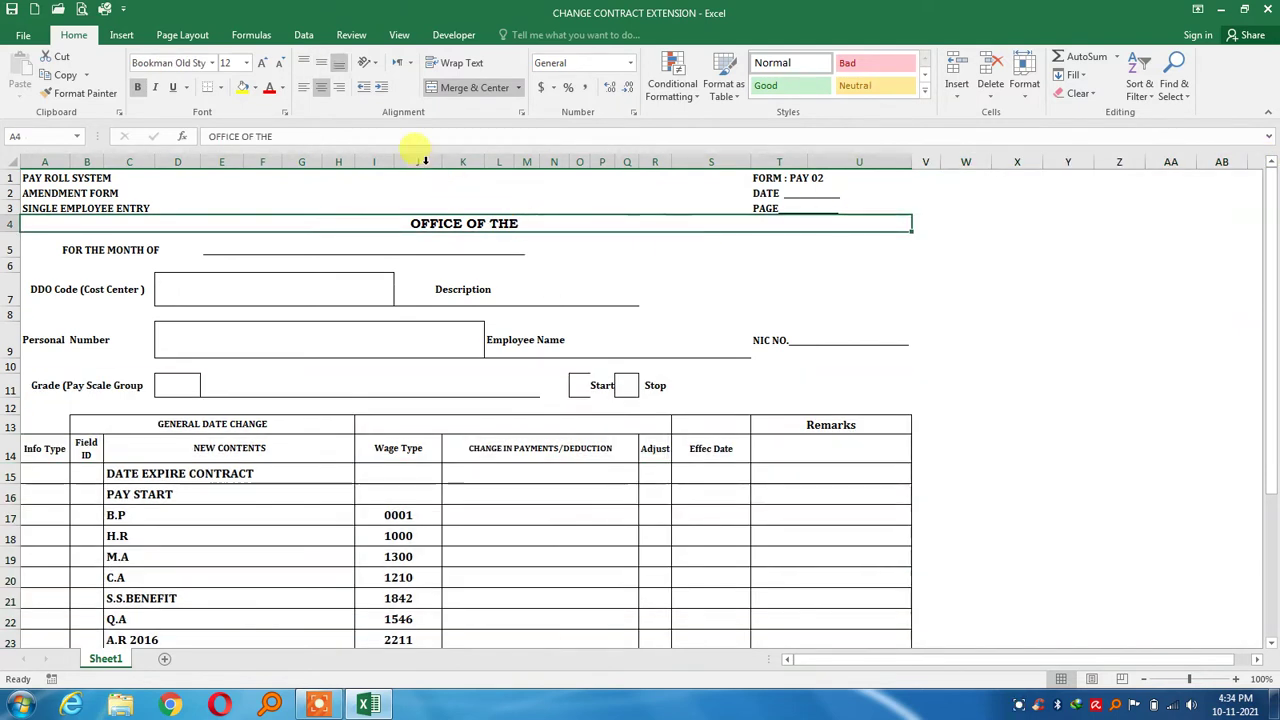
click(413, 136)
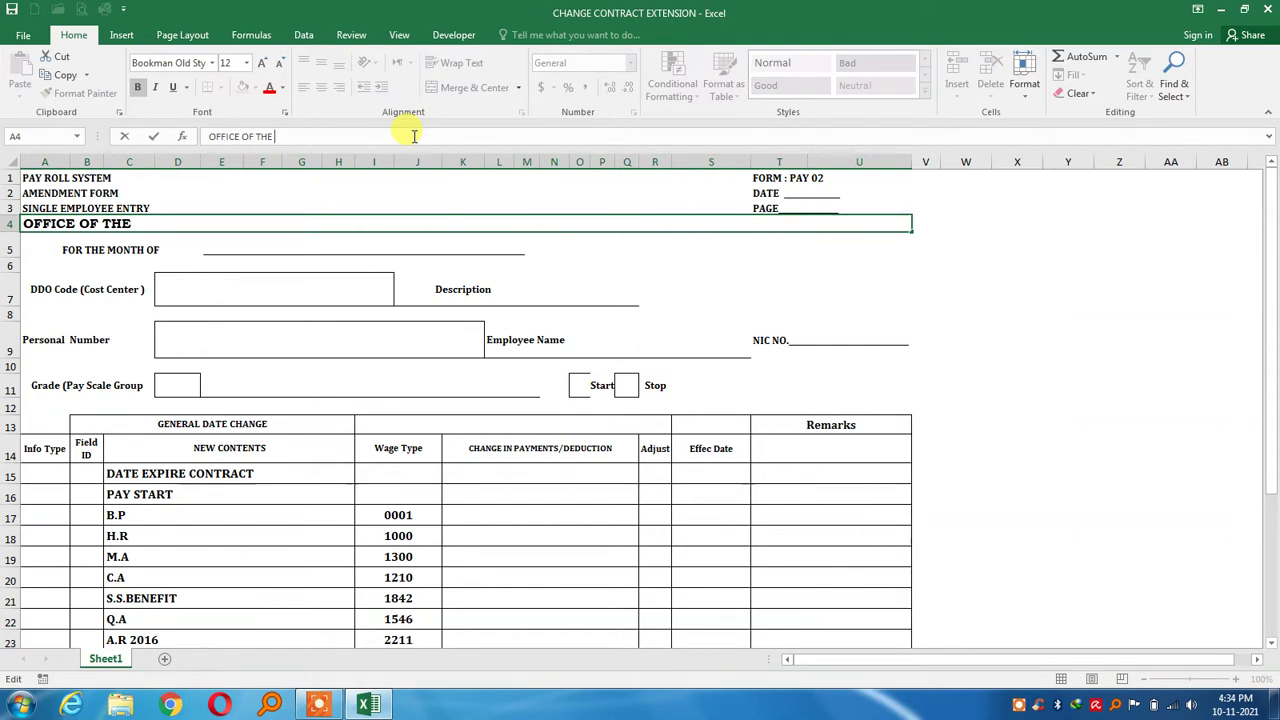
text(d)
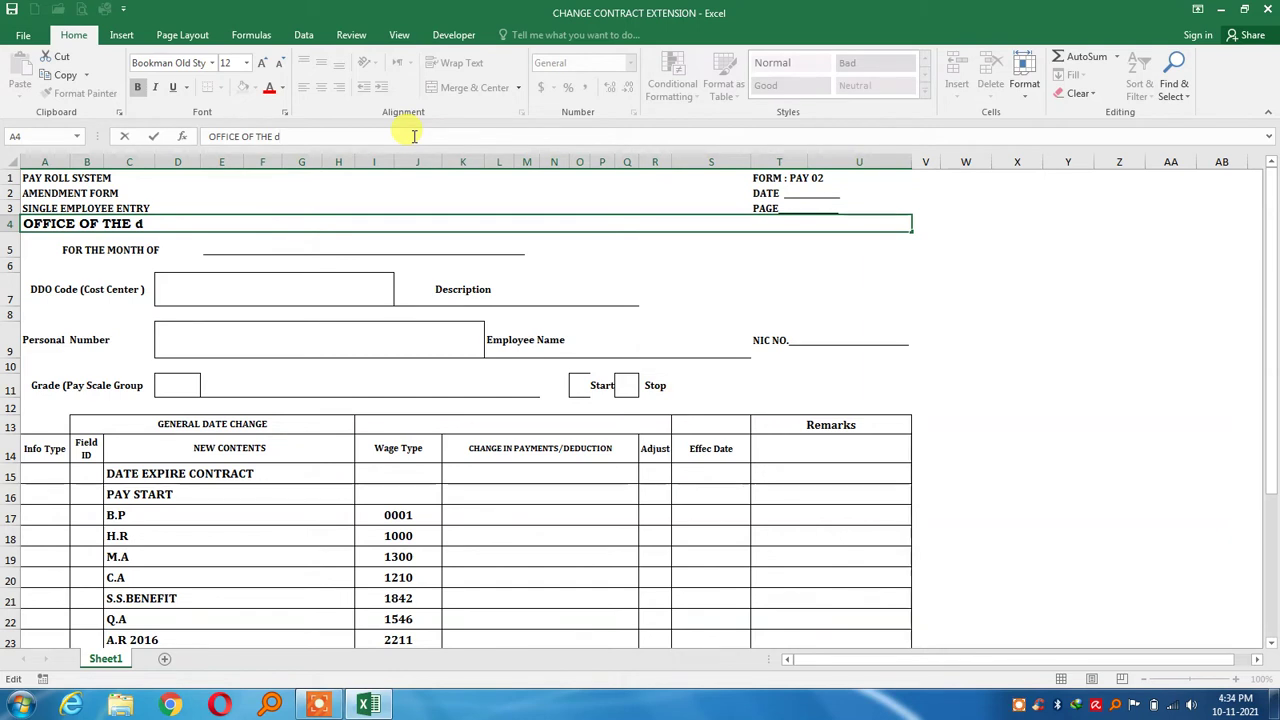
key(BackSpace)
text(DY.DE.)
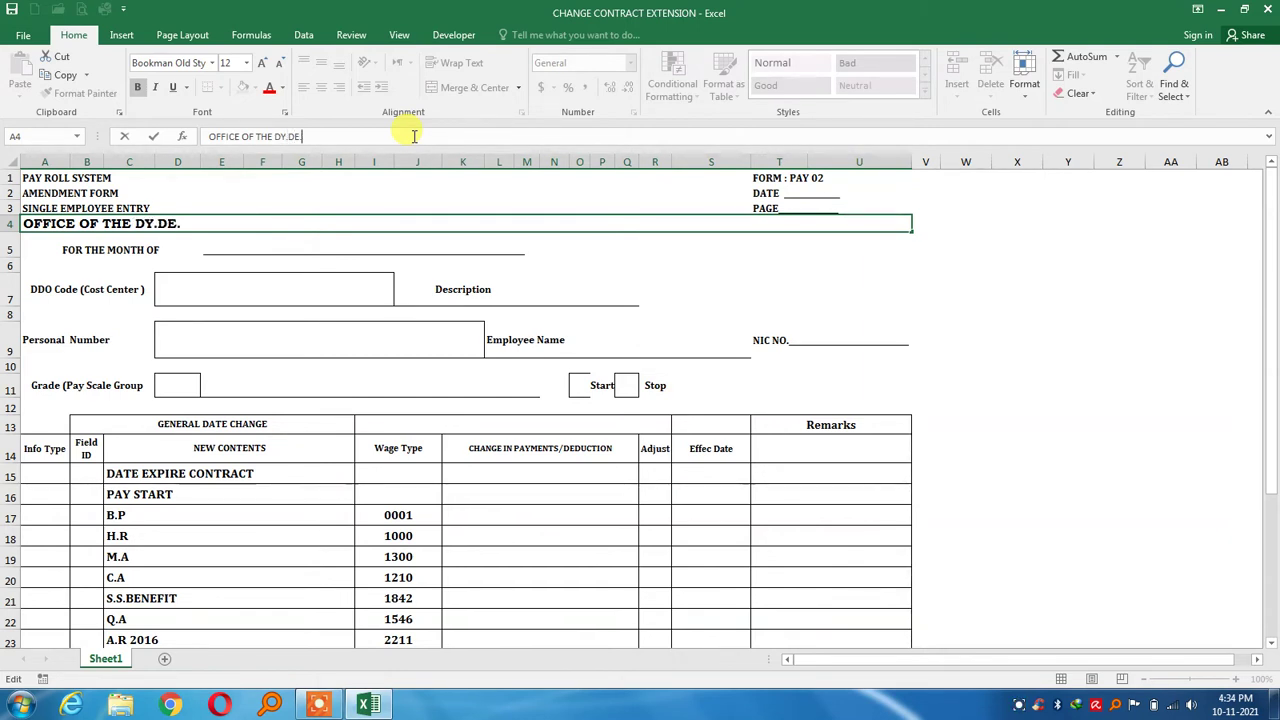
key(BackSpace)
text(.E.)
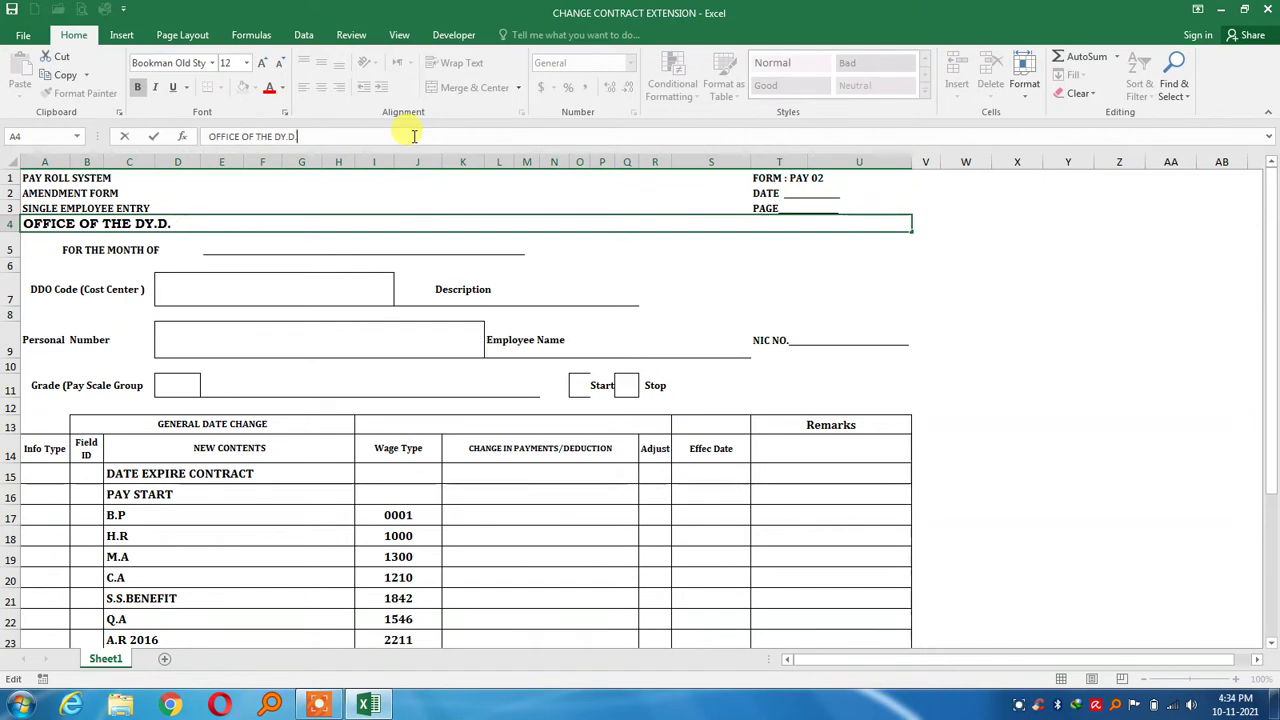
text(O)
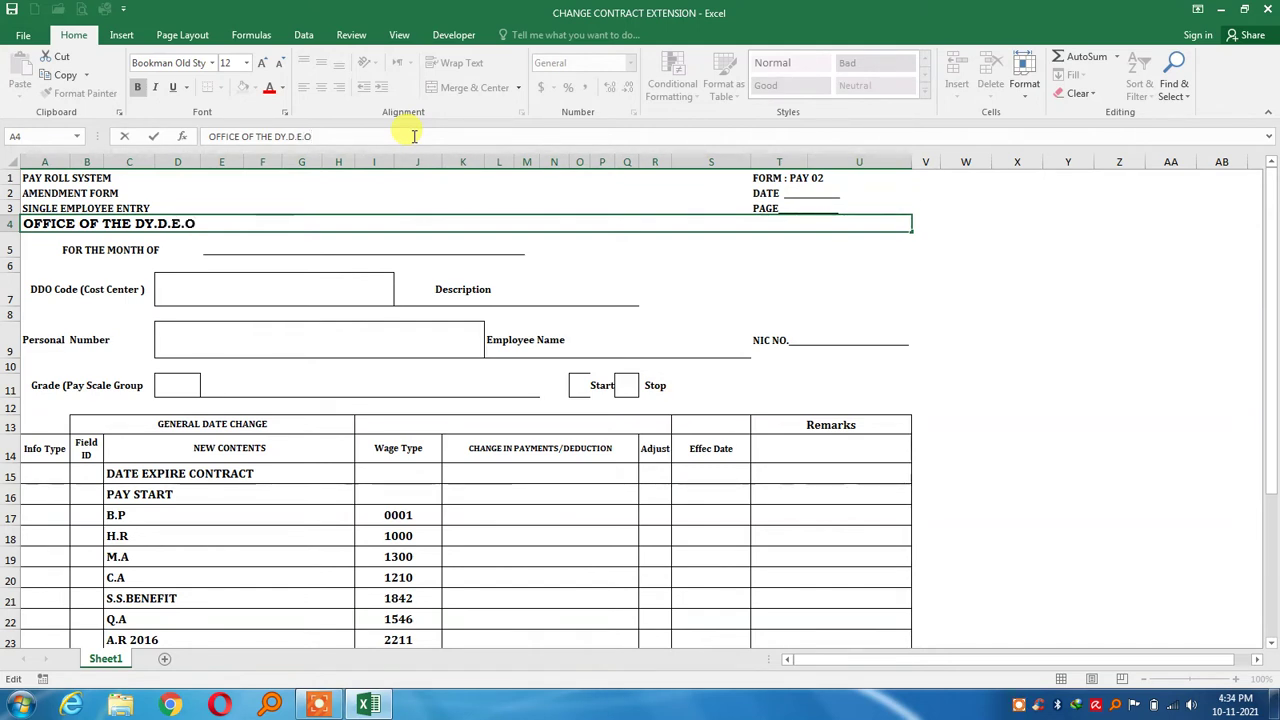
text( JARANWALA)
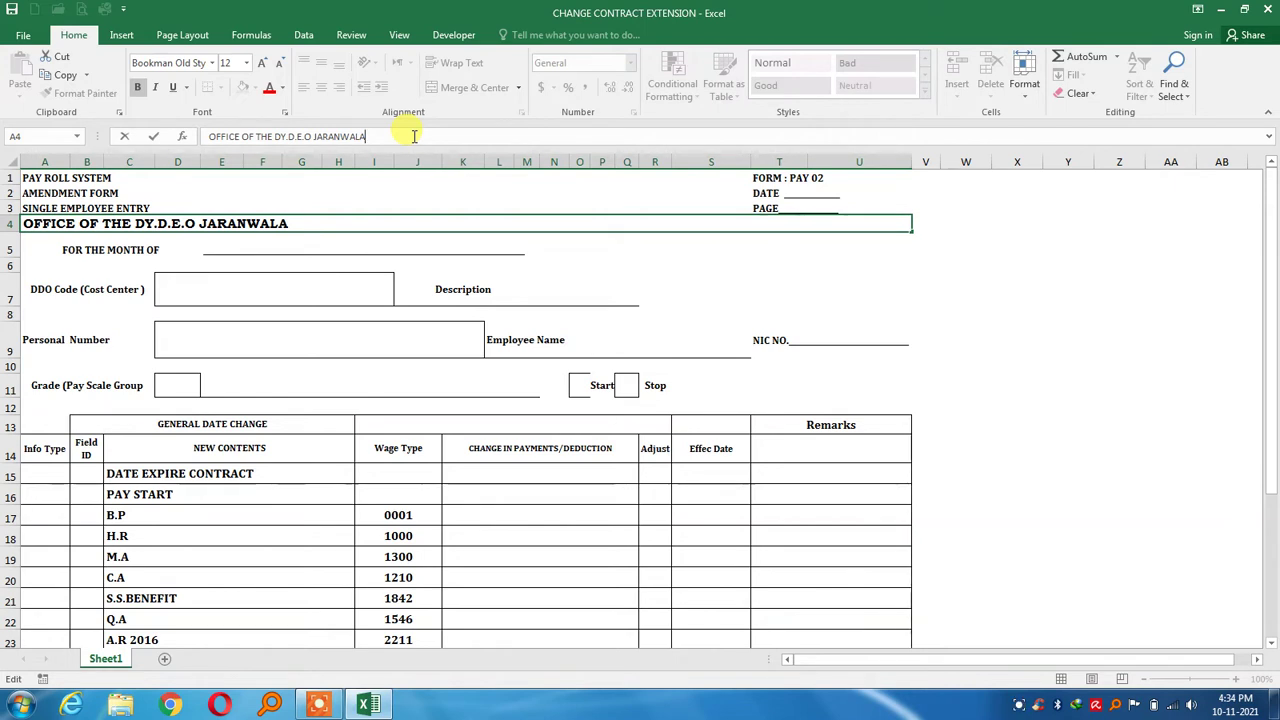
key(Return)
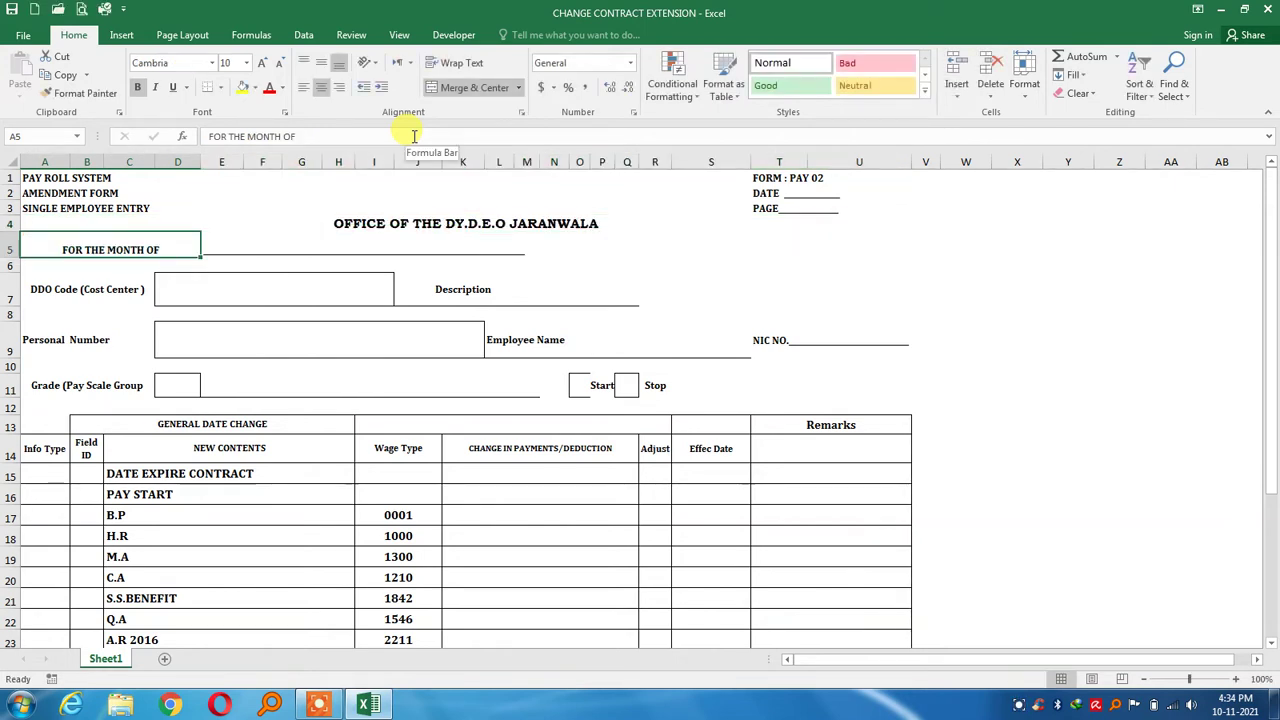
Enter 11--2021 as the month in E5 and FY6091 as the DDO code in D7
key(Return)
key(Up)
key(Right)
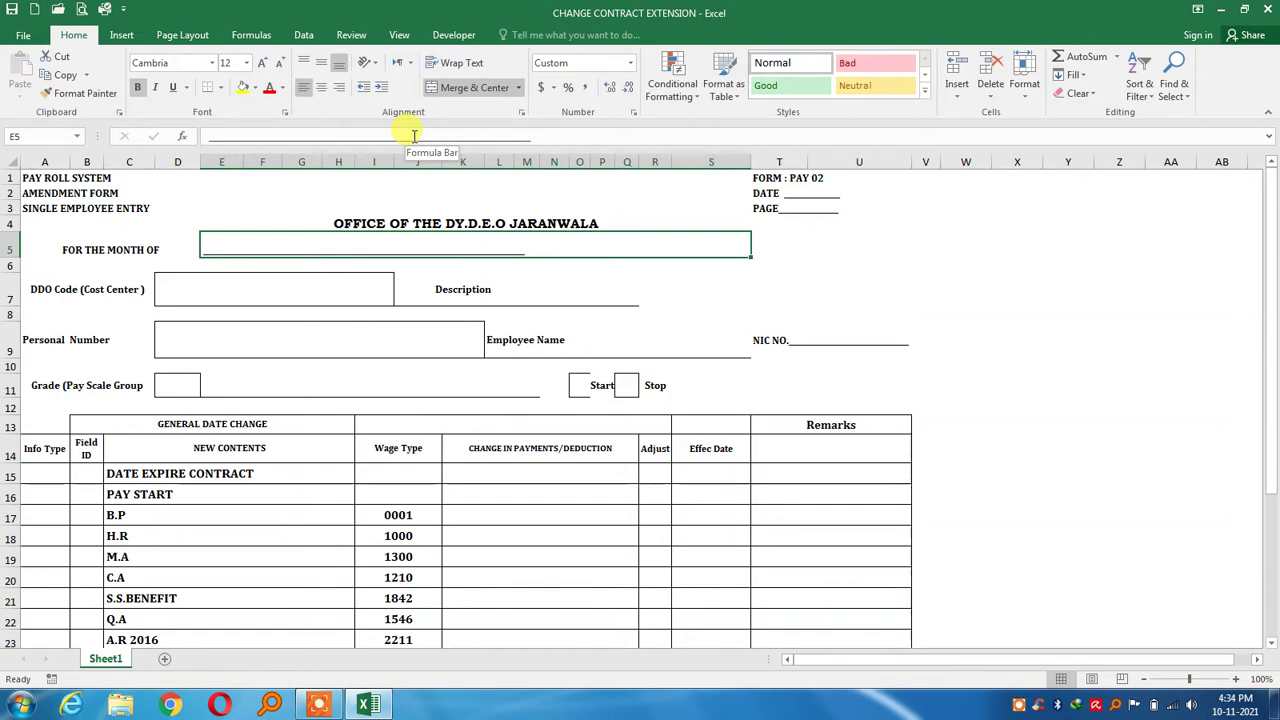
text(11)
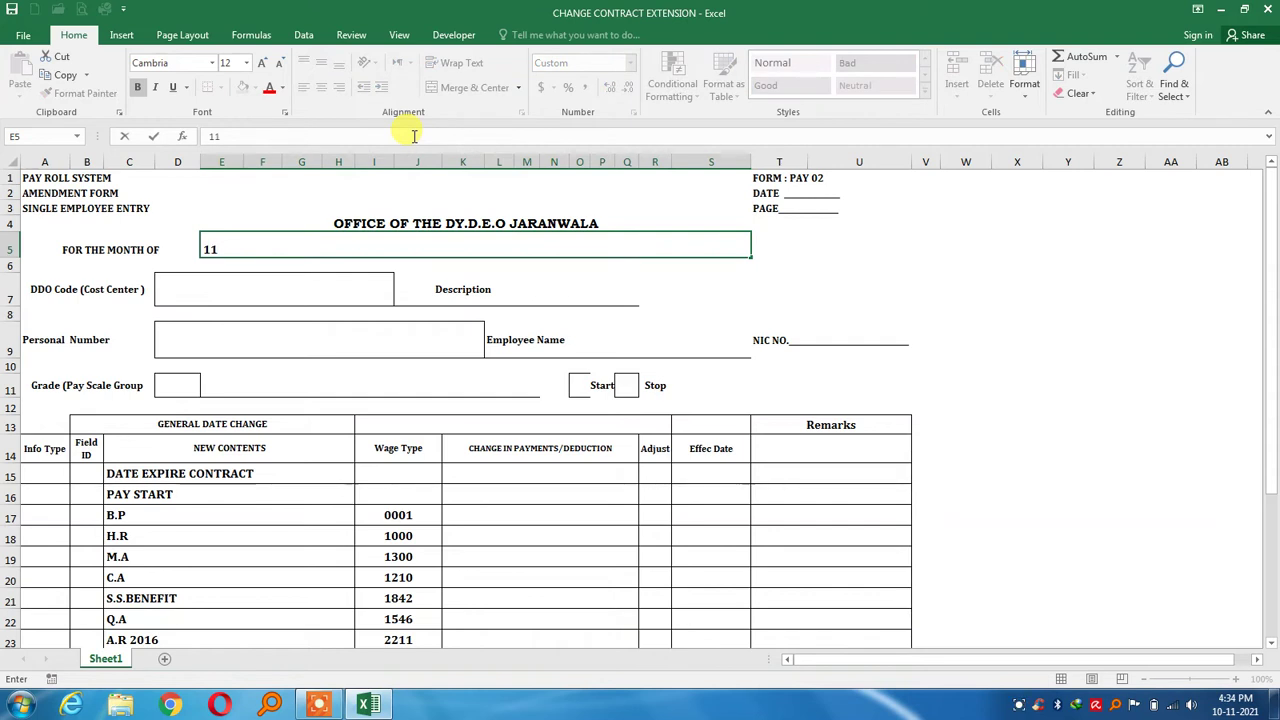
text(--2021)
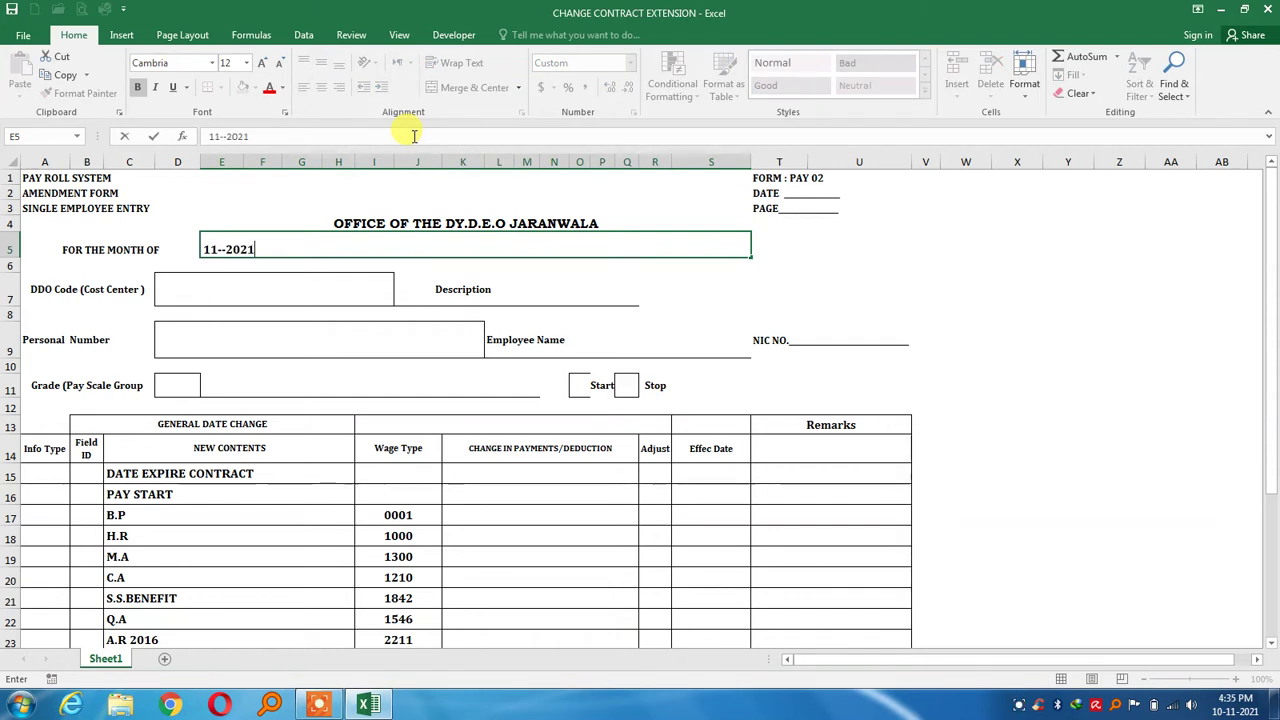
key(Return)
key(Return)
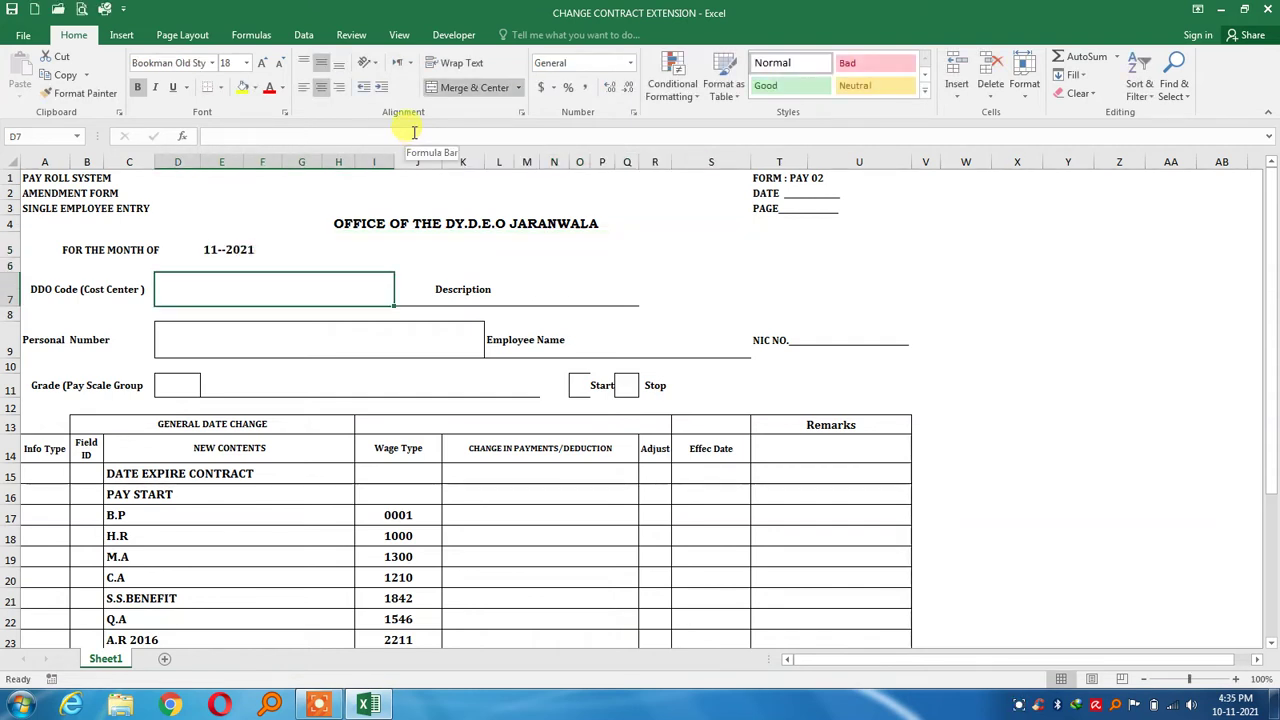
text(F)
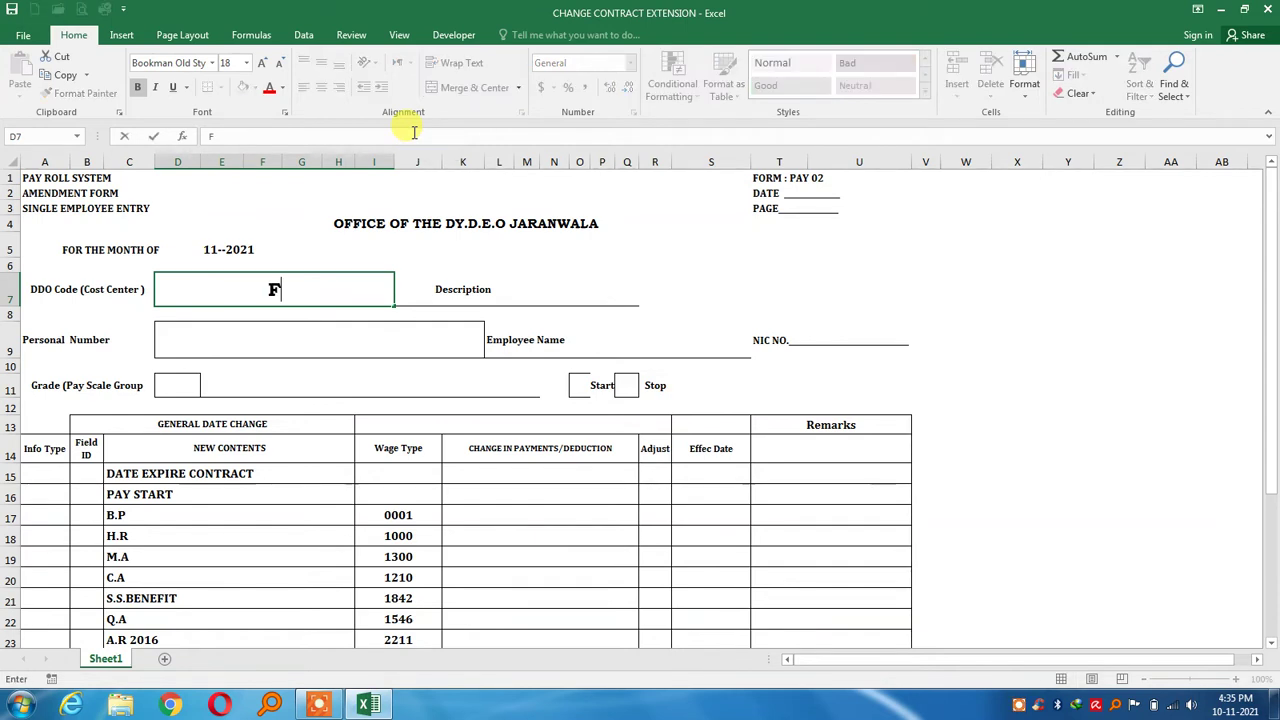
text(Y6091)
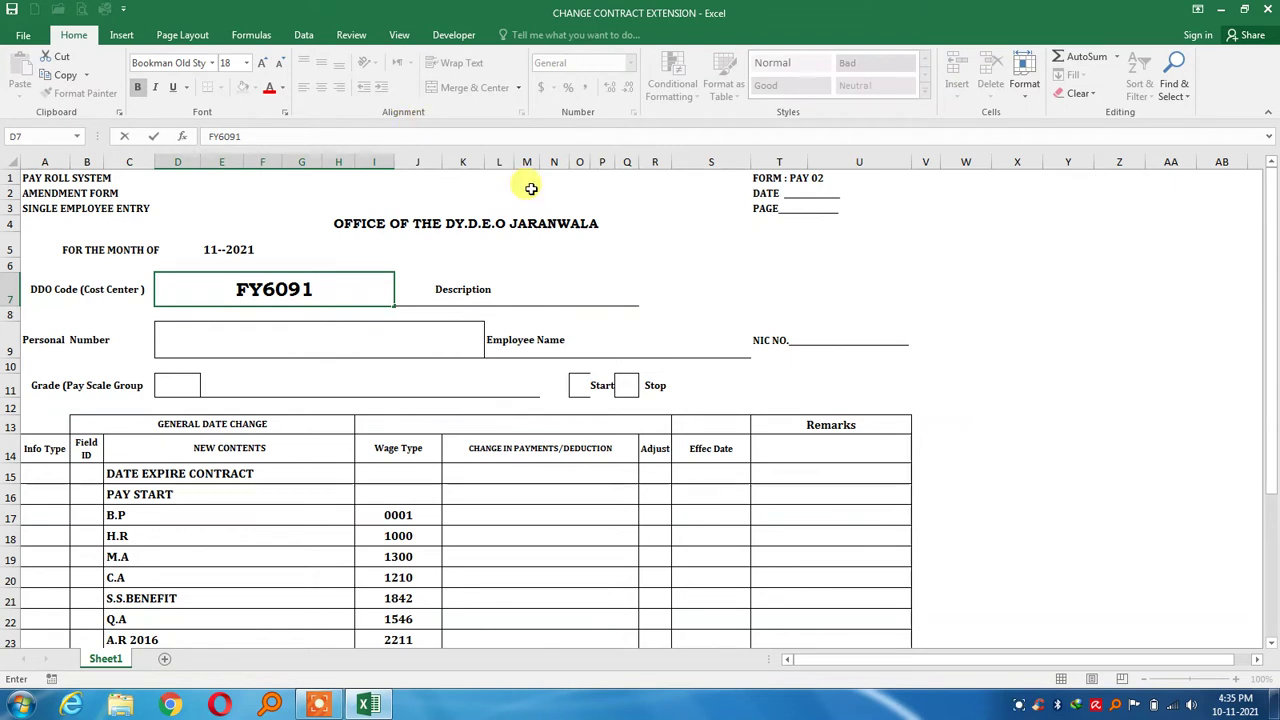
click(440, 346)
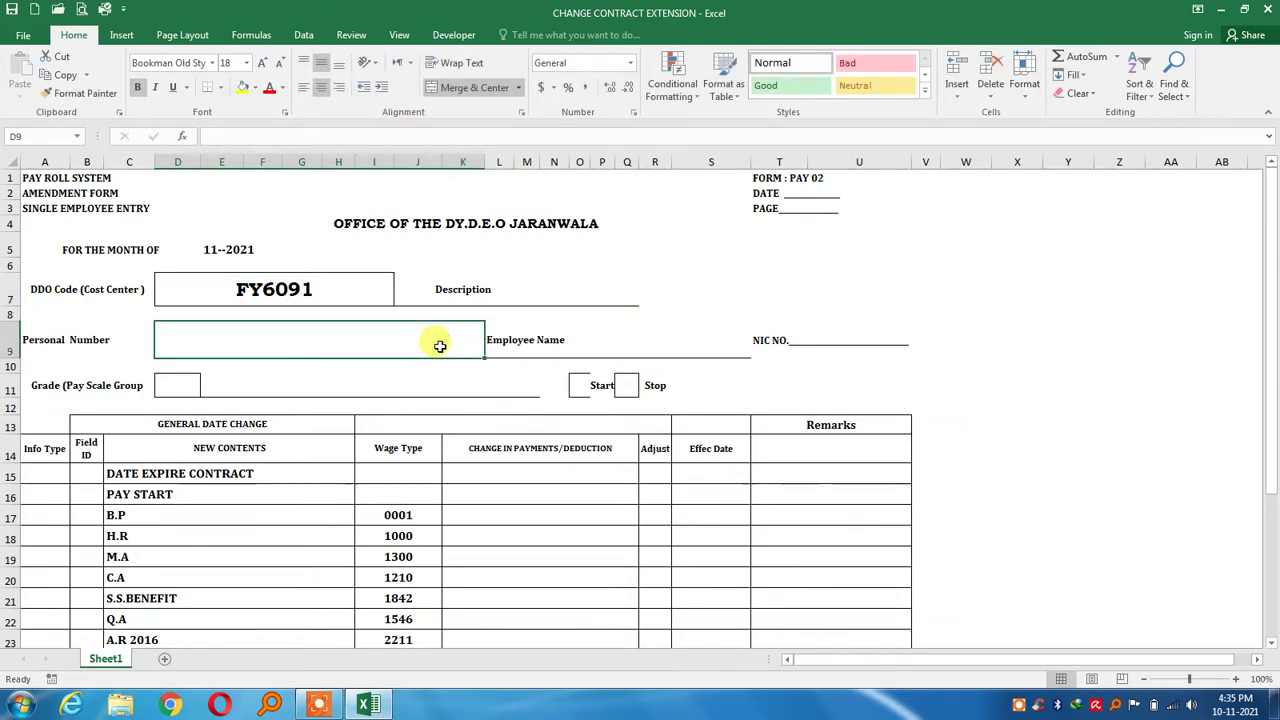
Enter pay scale grade 11 in D11 and J.C in the adjoining box E11
click(579, 339)
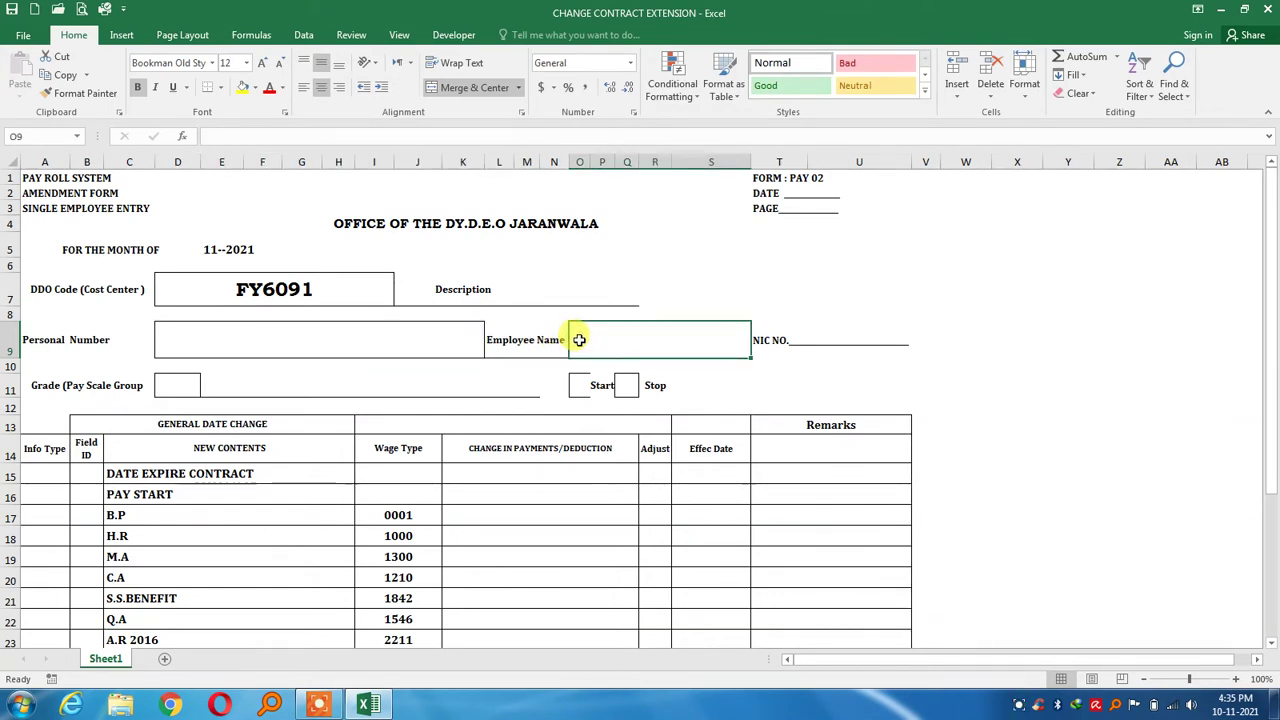
click(776, 341)
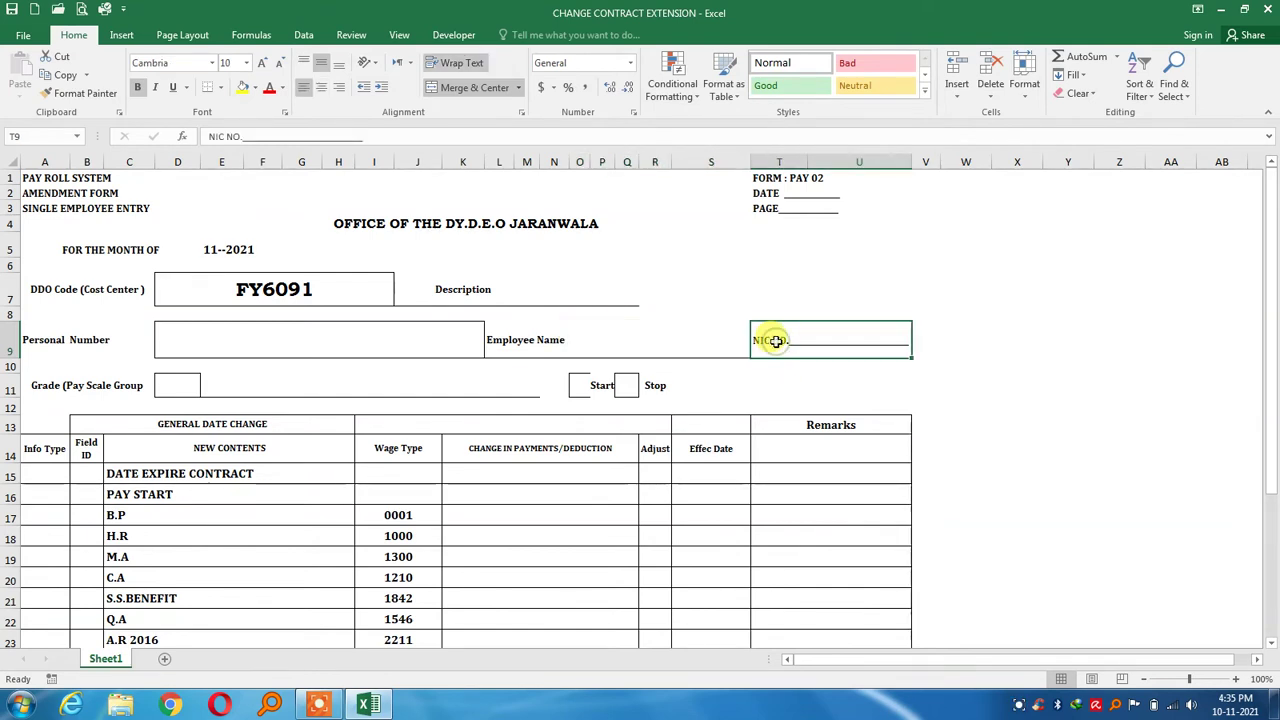
click(325, 338)
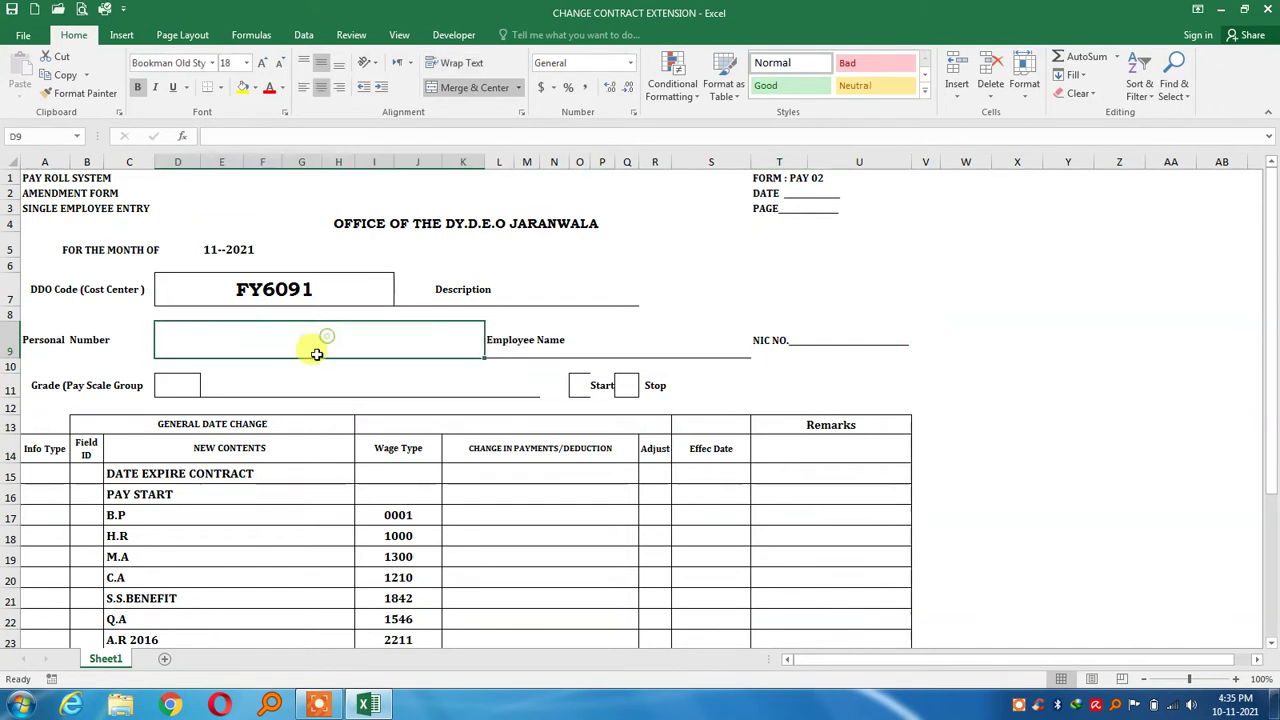
click(286, 386)
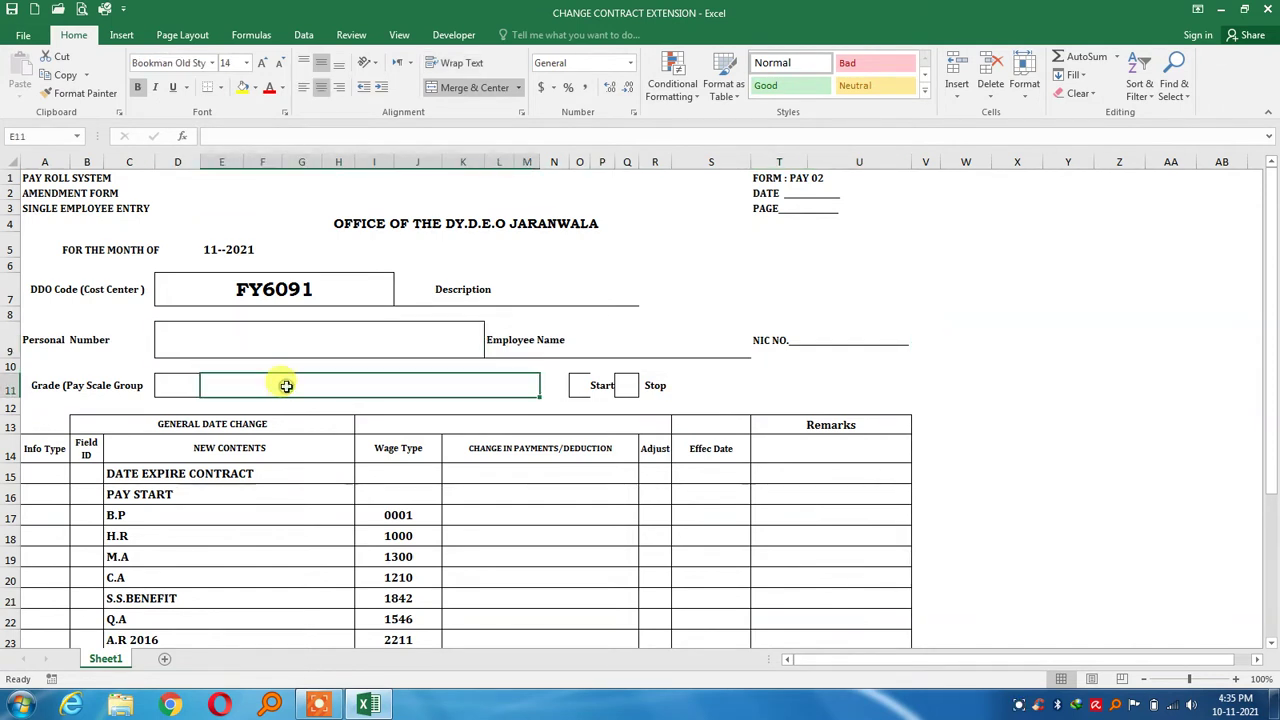
click(188, 385)
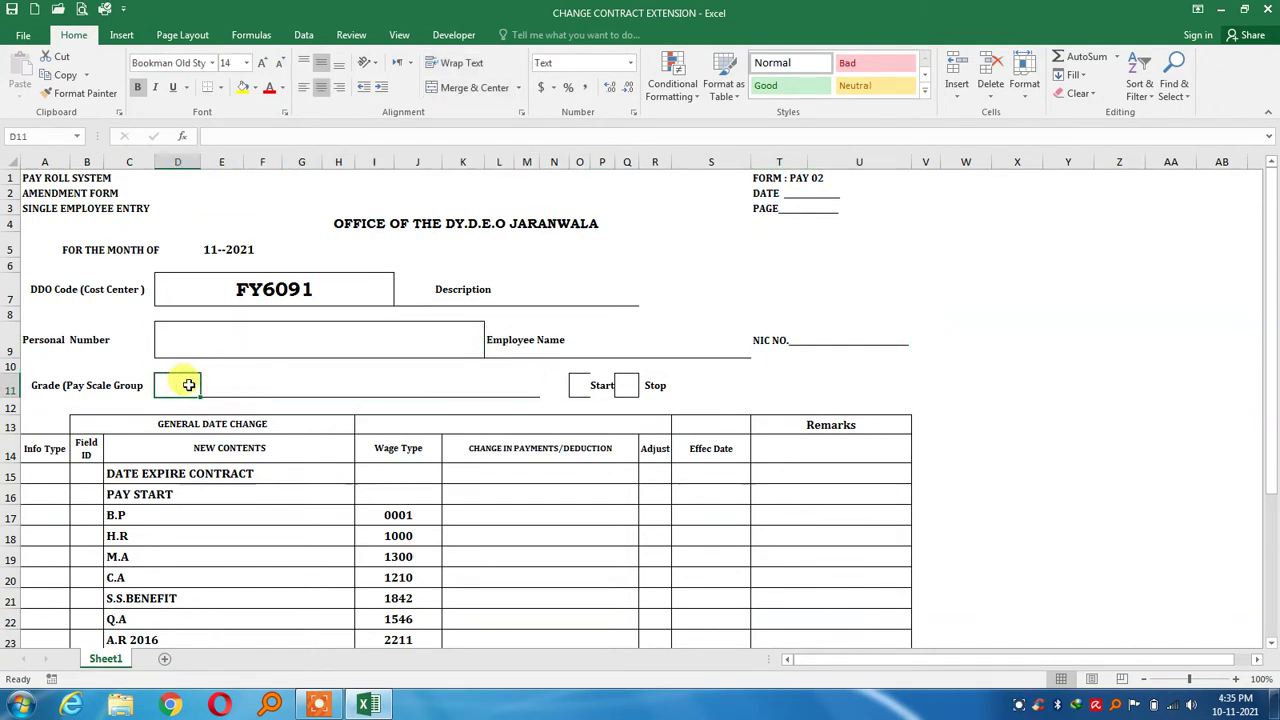
text(11)
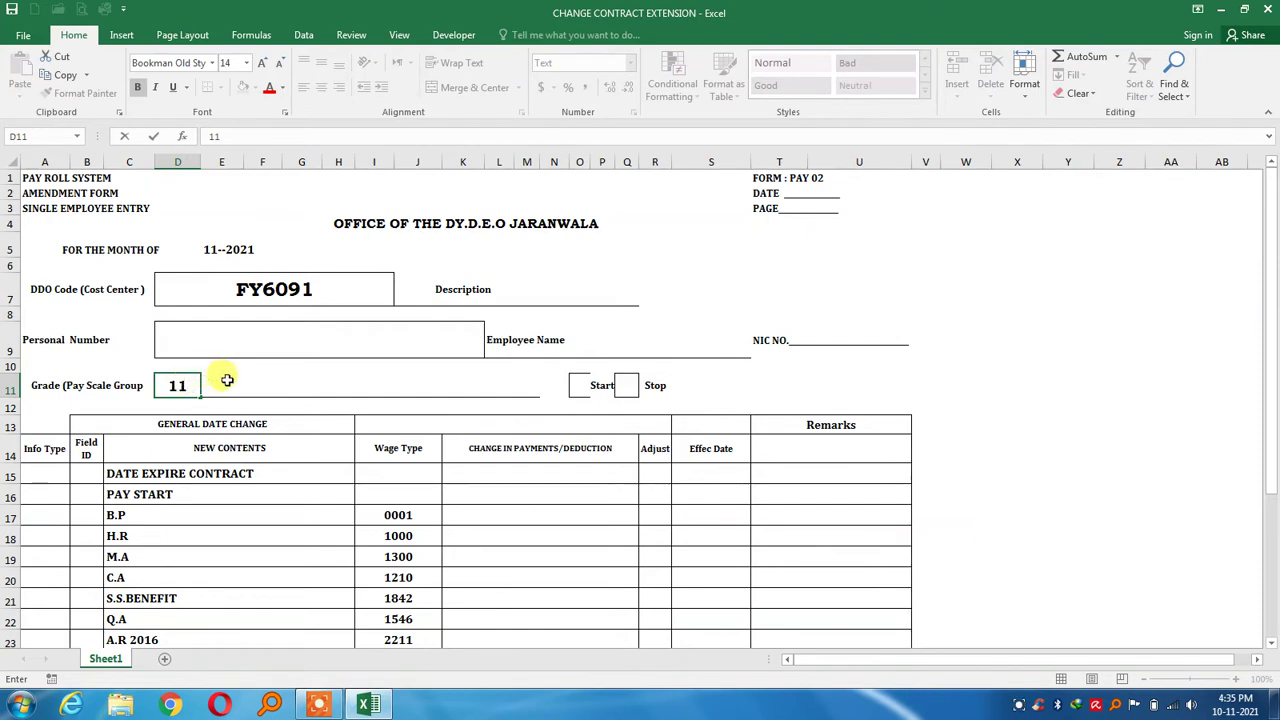
click(226, 382)
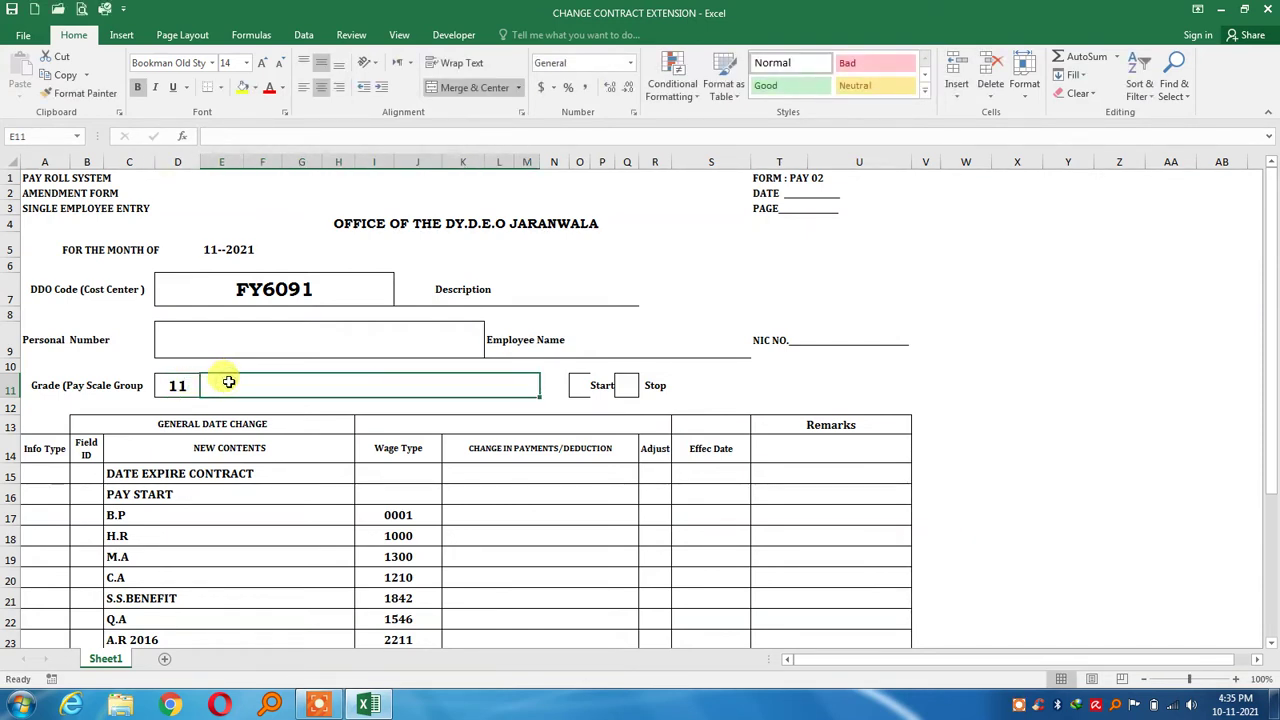
text(J.C)
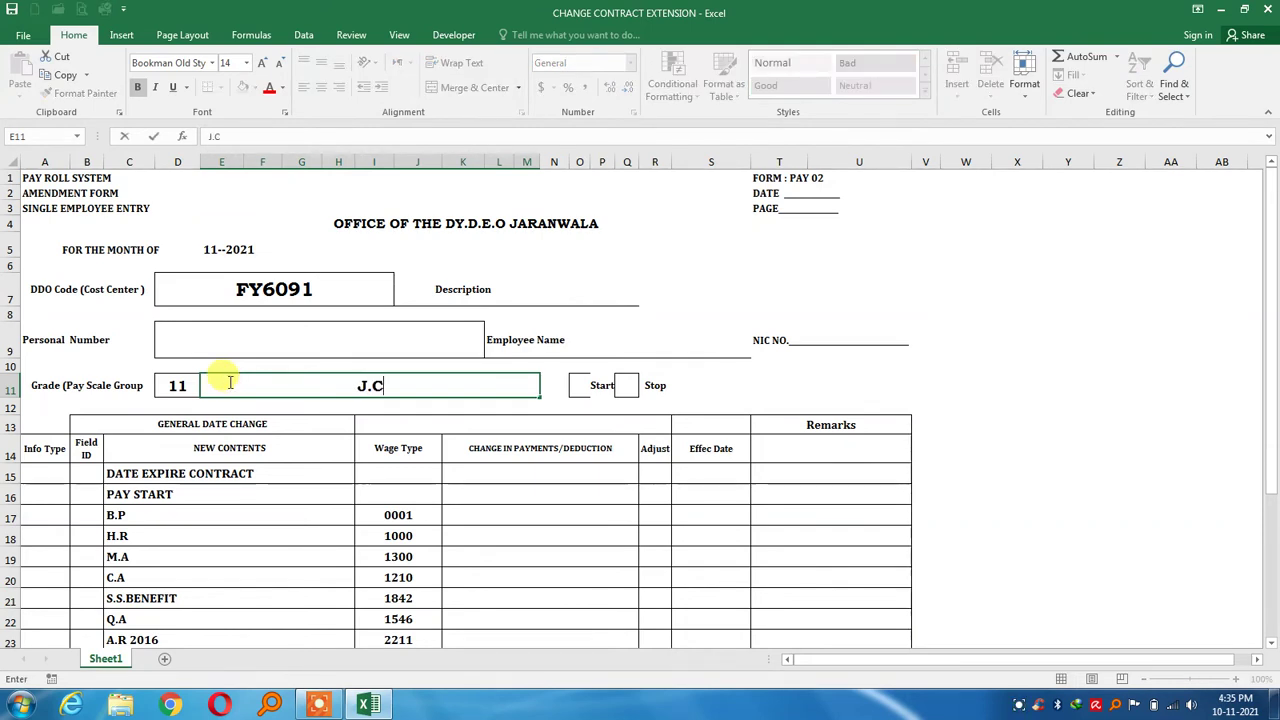
key(Return)
key(Down)
key(Down)
key(Down)
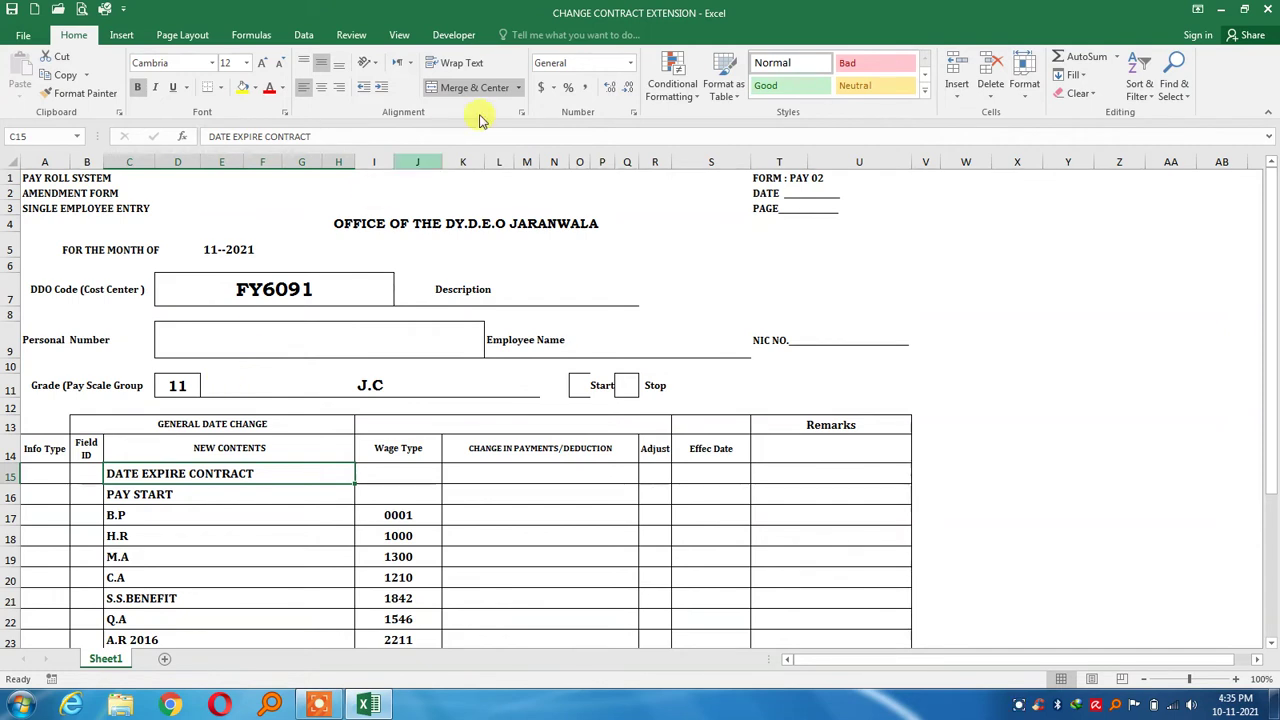
click(426, 230)
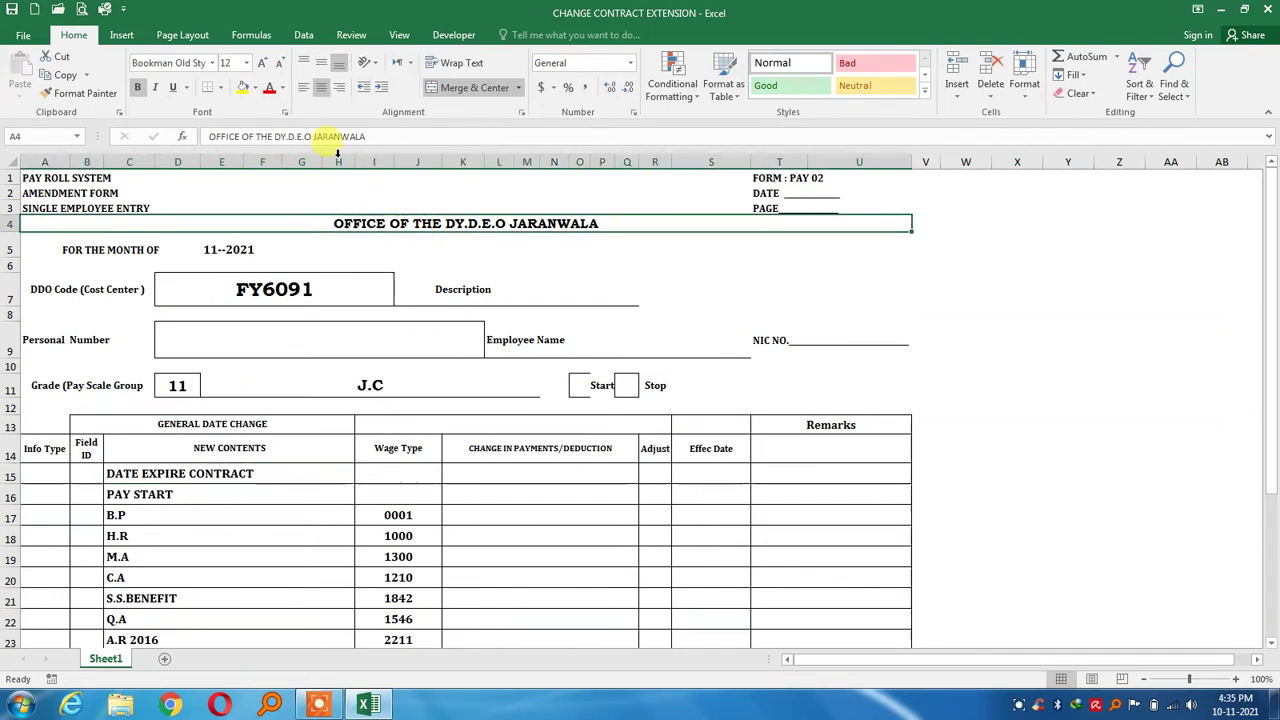
click(174, 88)
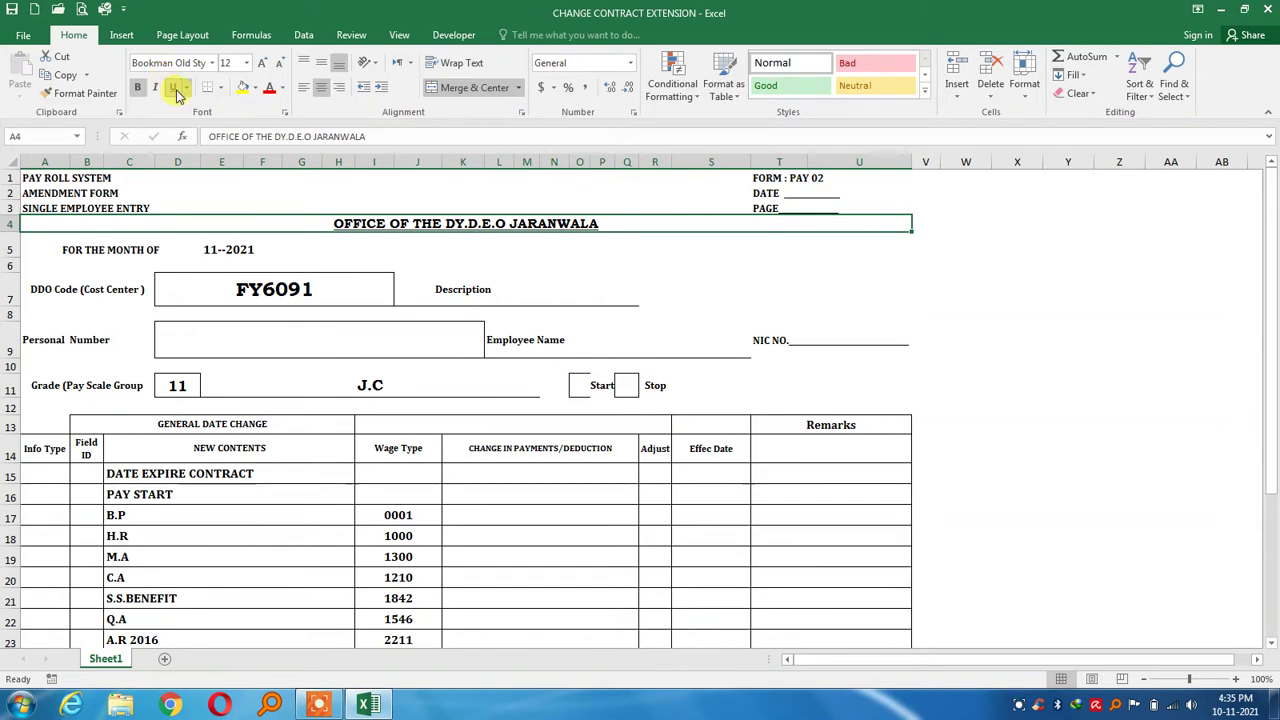
click(295, 480)
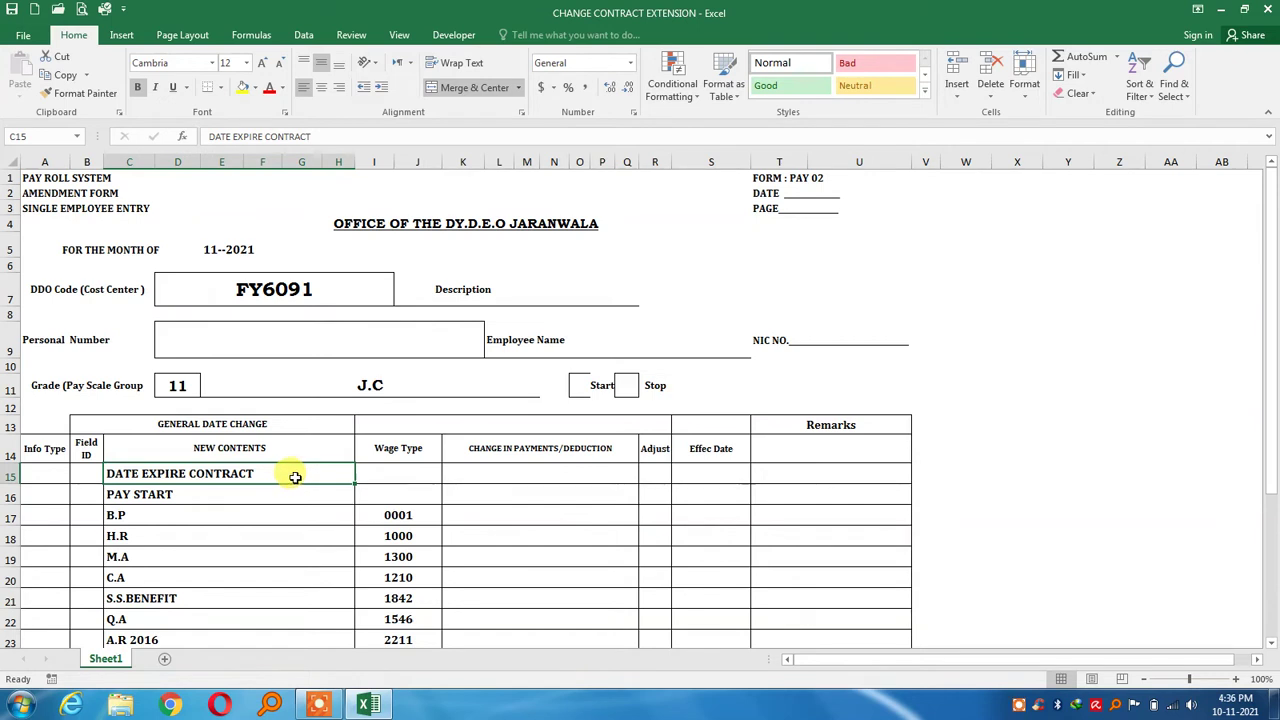
Append the expiry date 30-06-2022 to the DATE EXPIRE CONTRACT entry in C15
double_click(296, 478)
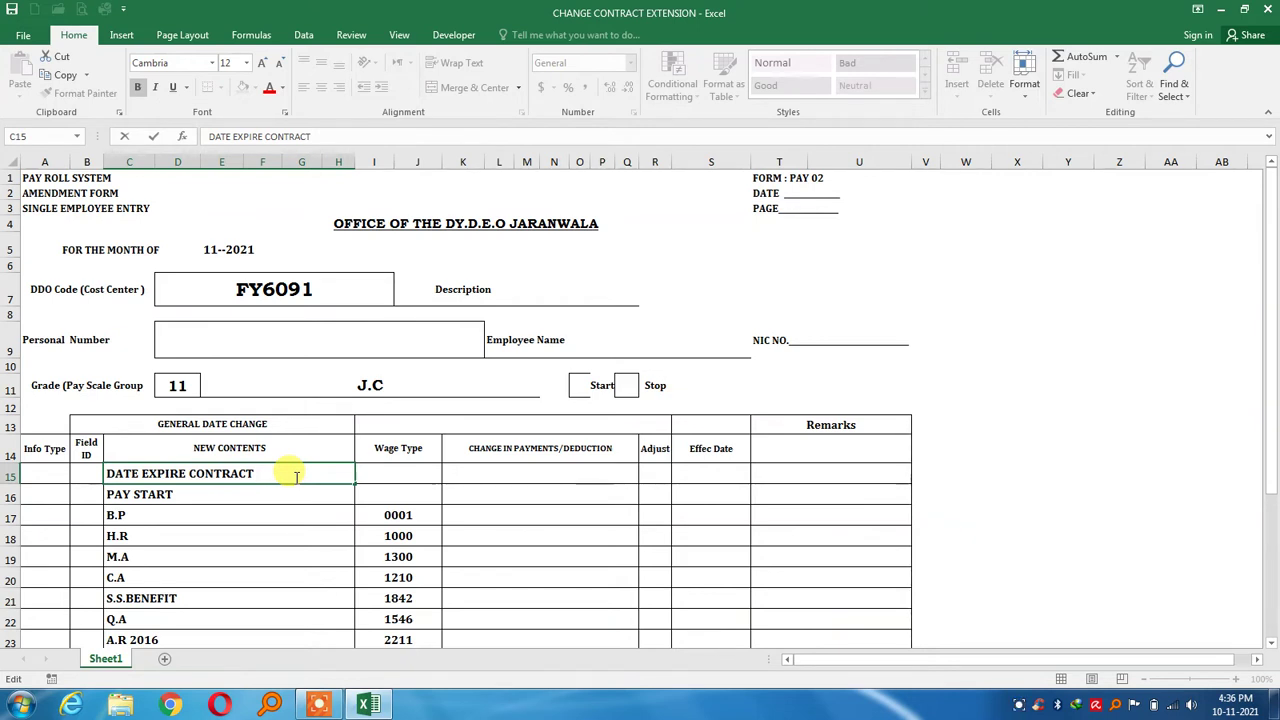
text(30-)
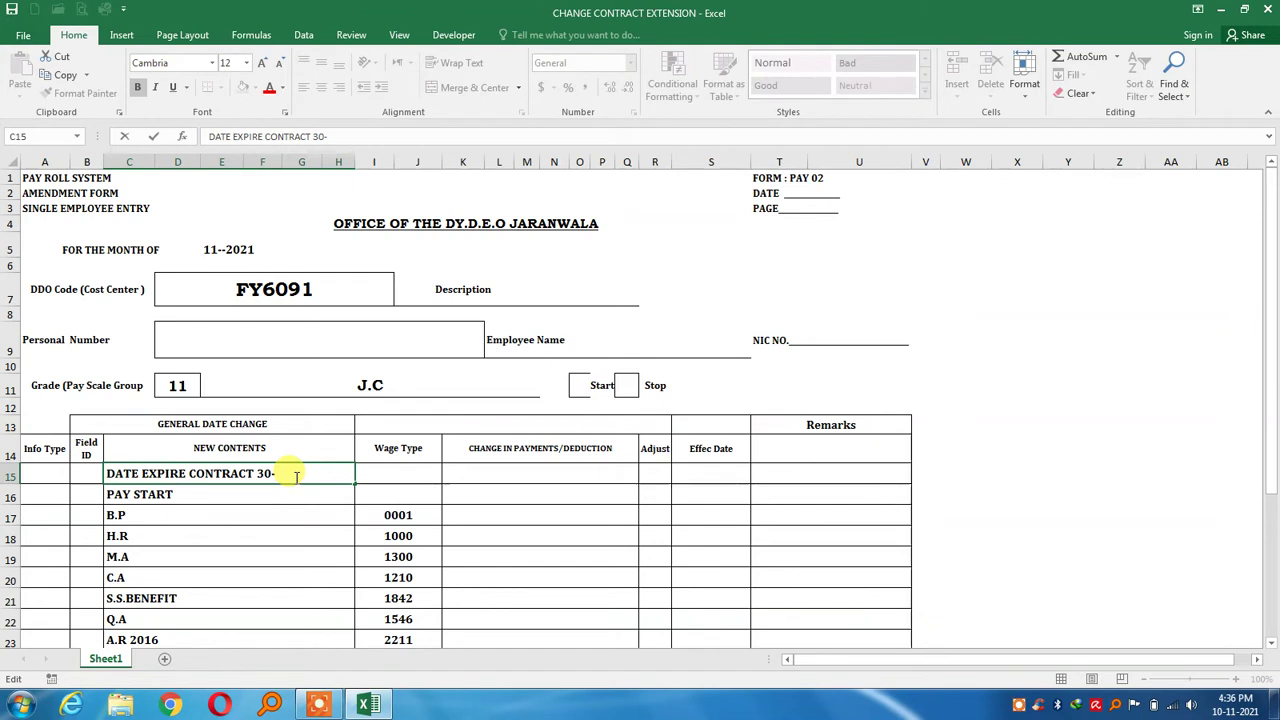
text(06-20)
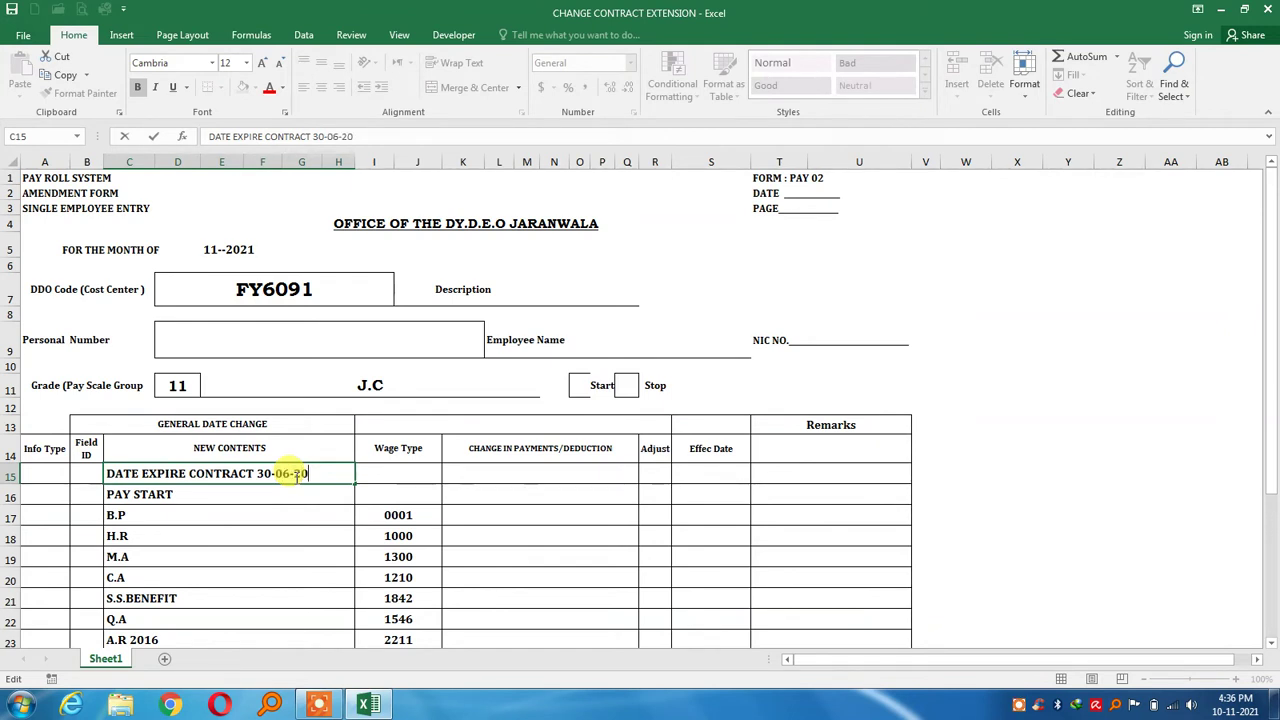
text(22)
key(Return)
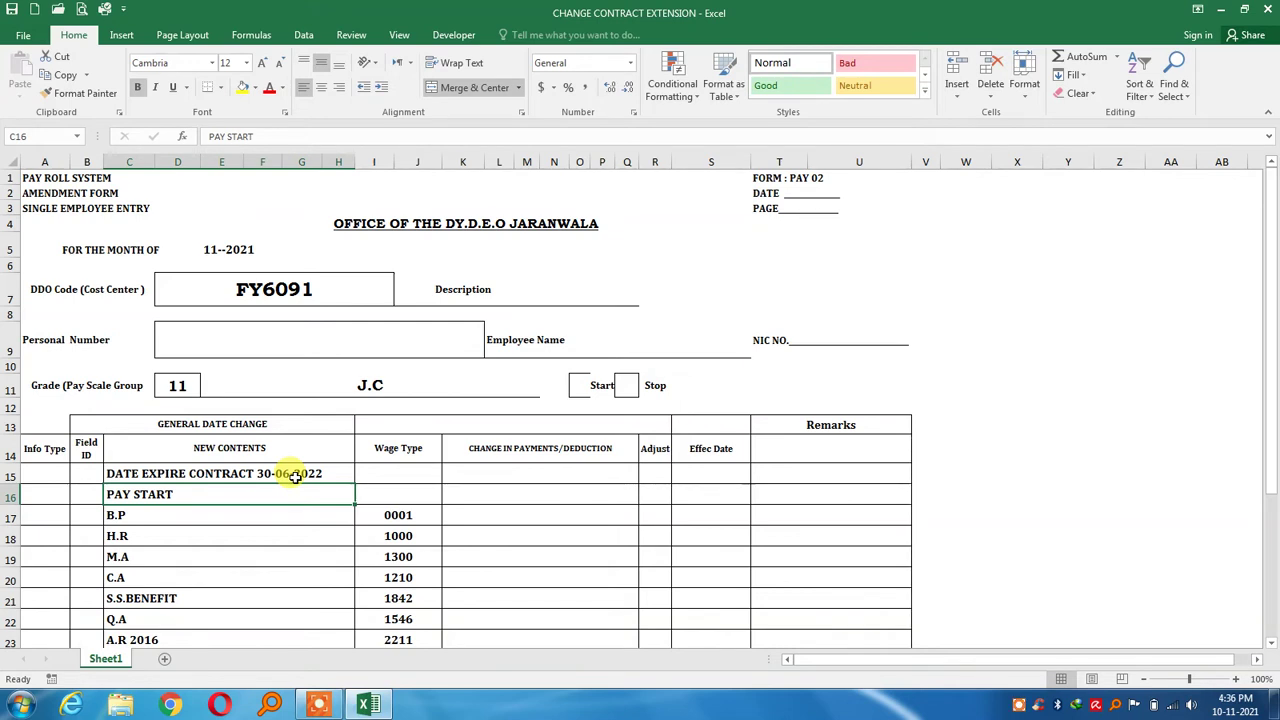
Step through the wage-type rows from B.P to S.A 2021 and across to the payments column
key(Down)
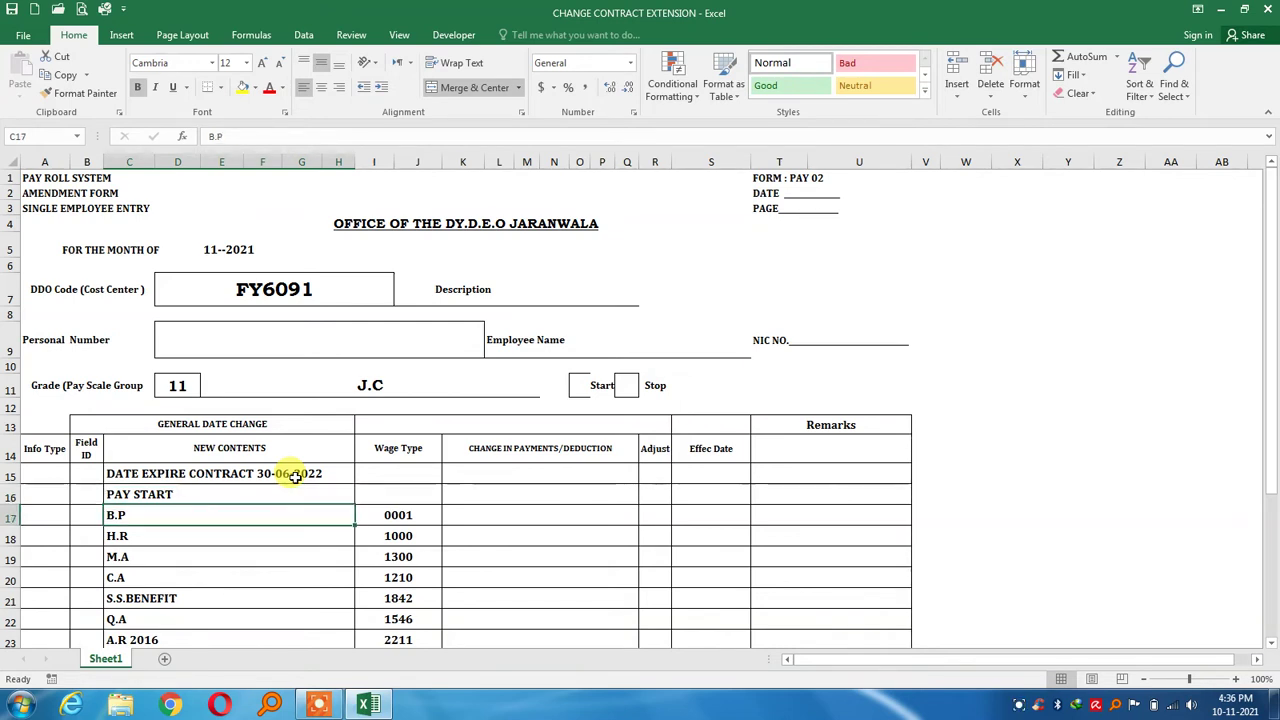
key(Down)
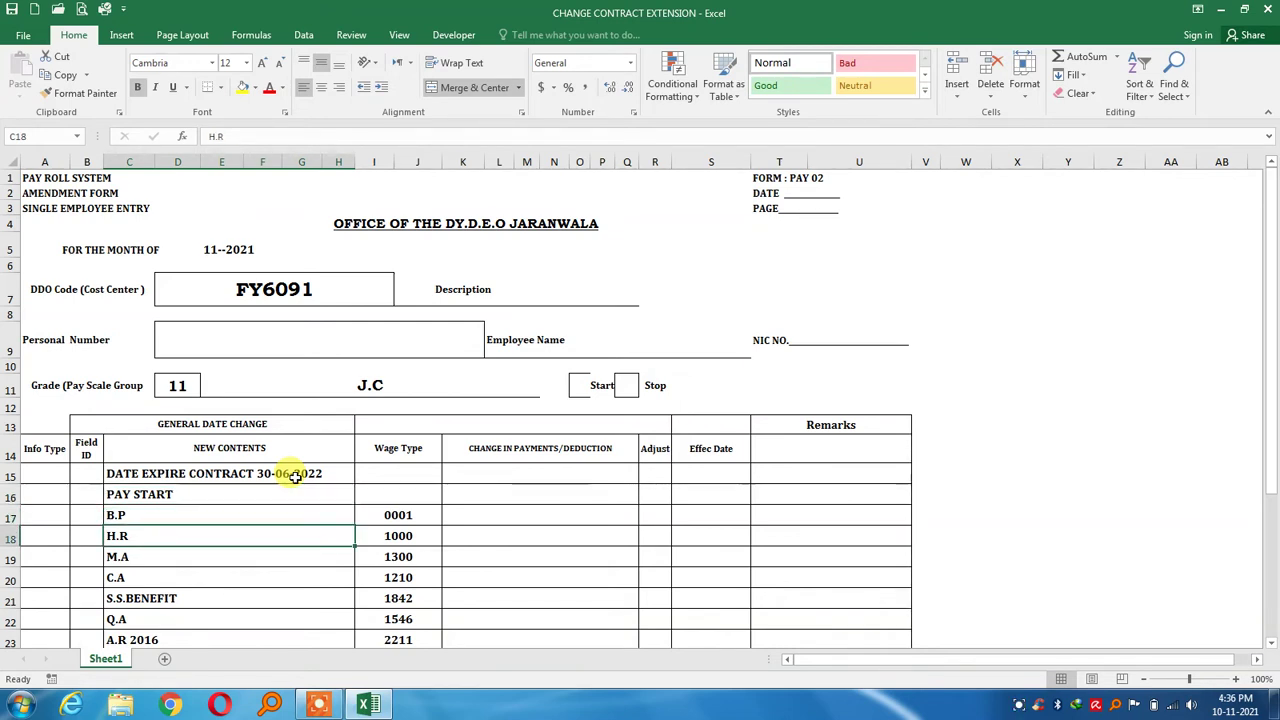
key(Down)
key(Down)
key(Down)
key(Down)
key(Down)
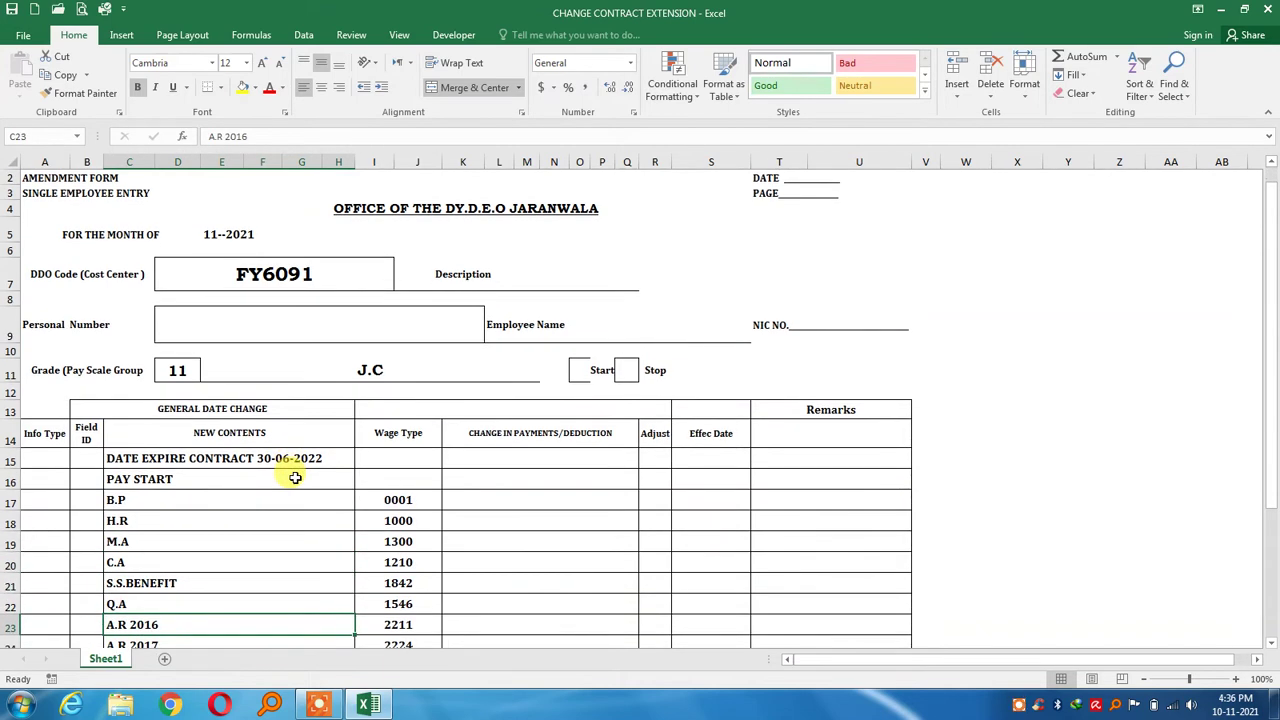
key(Down)
key(Down)
key(Down)
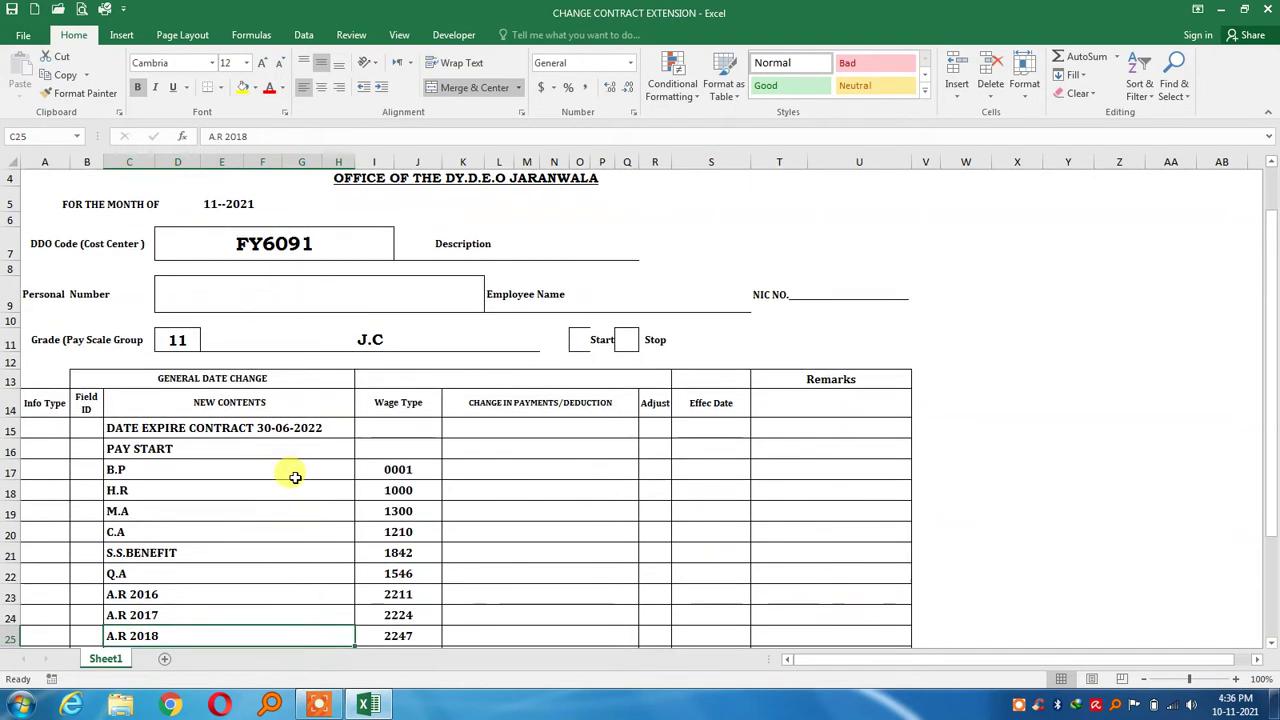
key(Down)
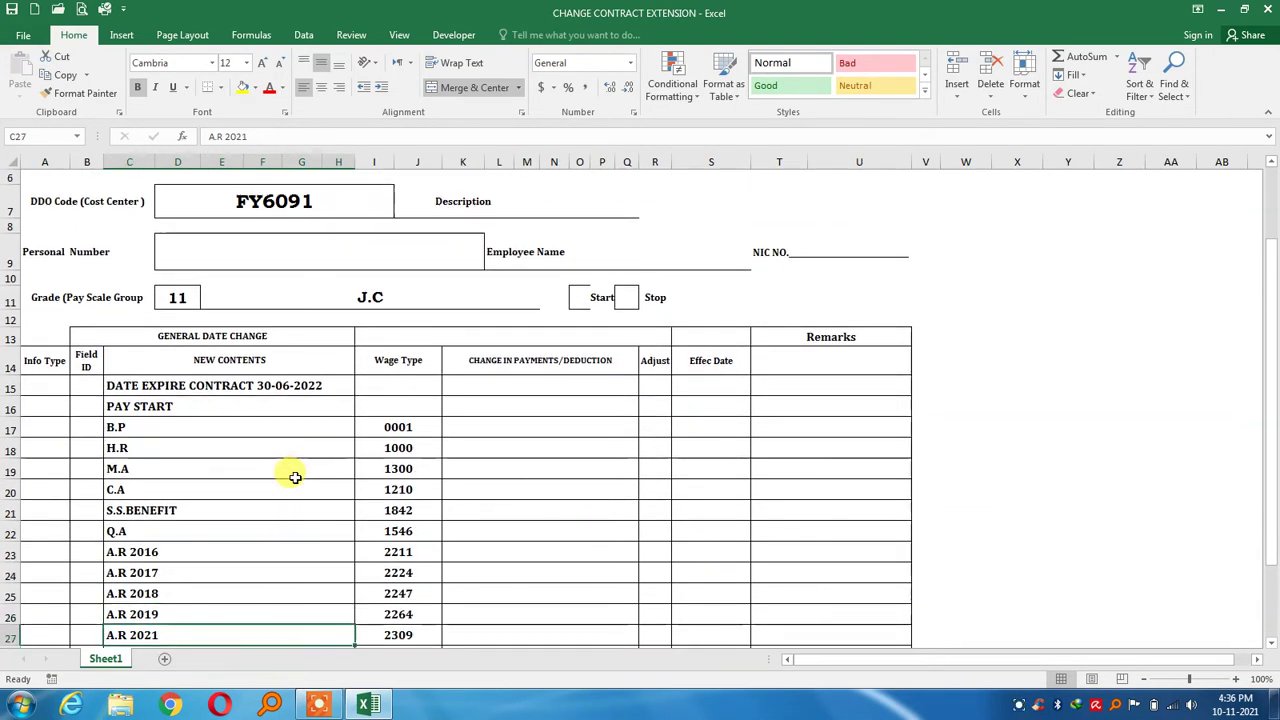
key(Down)
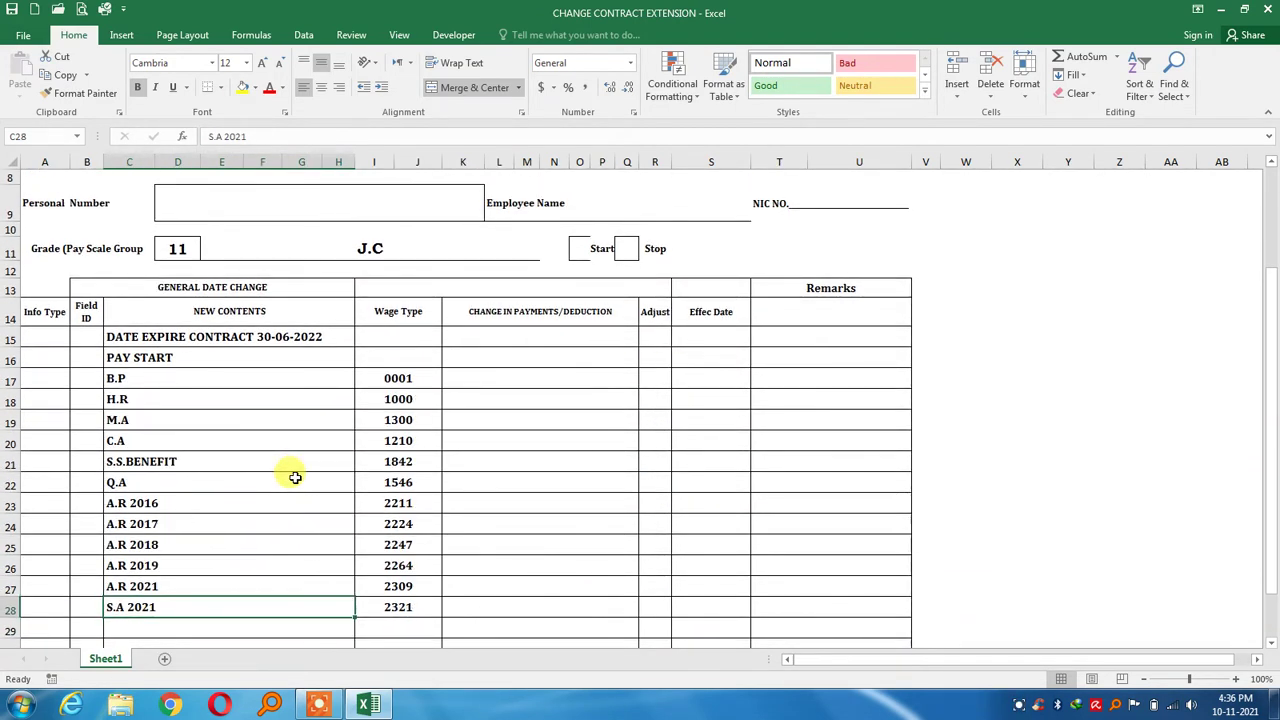
key(Down)
key(Down)
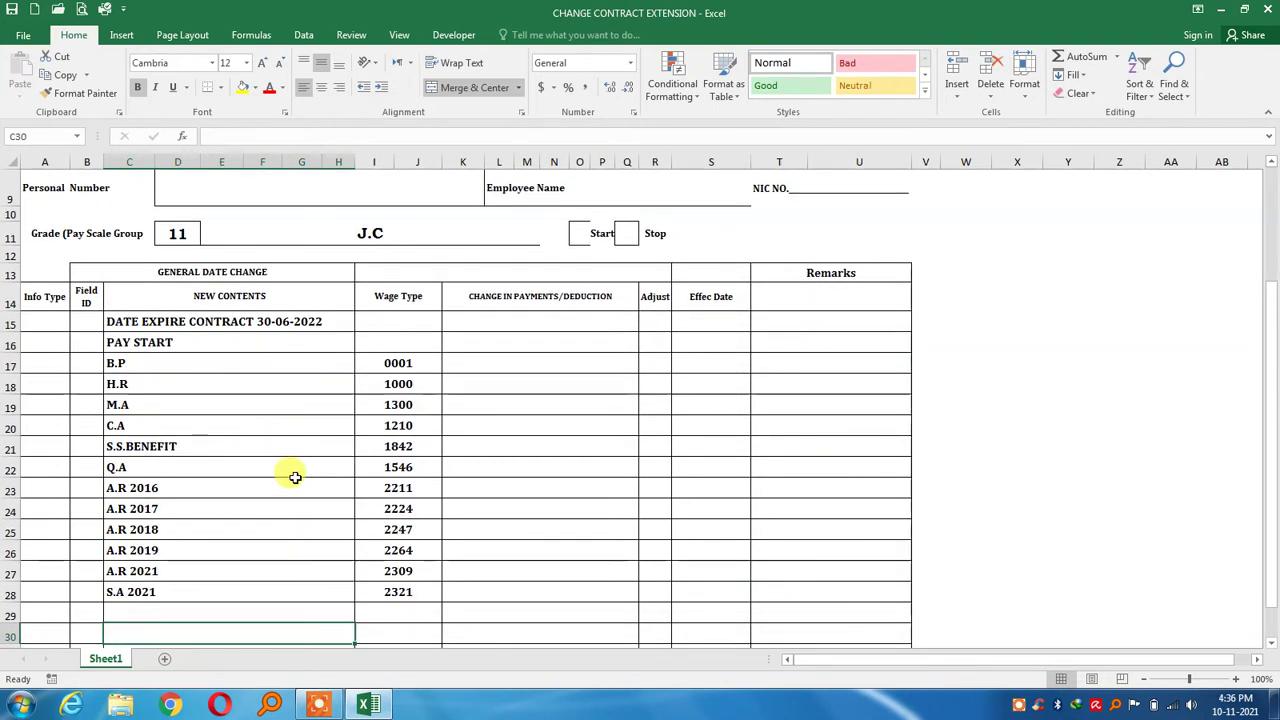
key(Up)
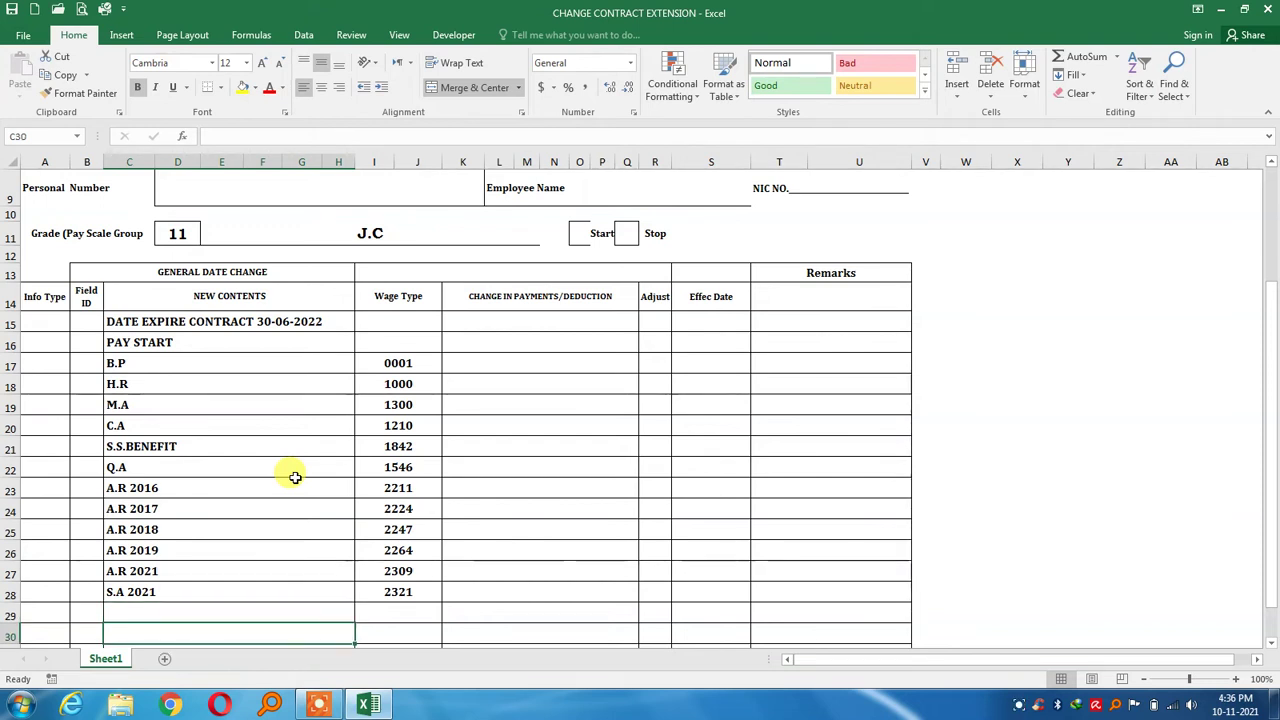
key(Right)
key(Left)
key(Right)
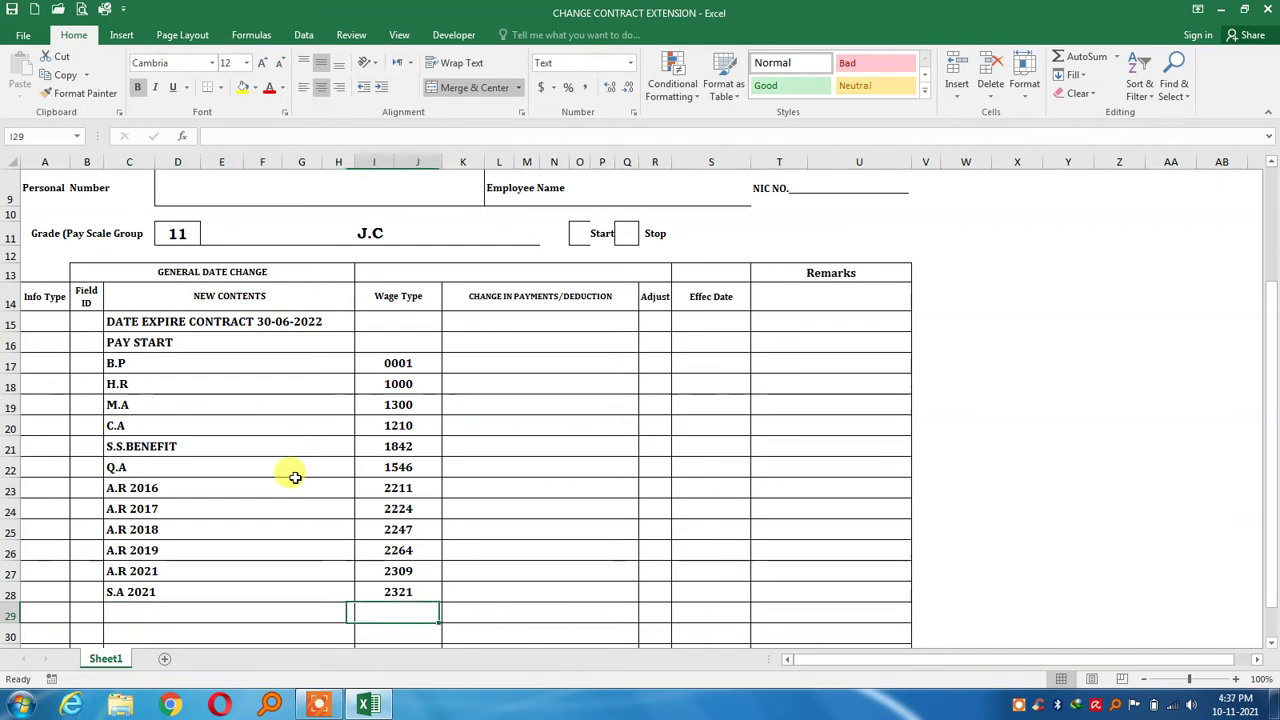
key(Left)
key(Right)
key(Right)
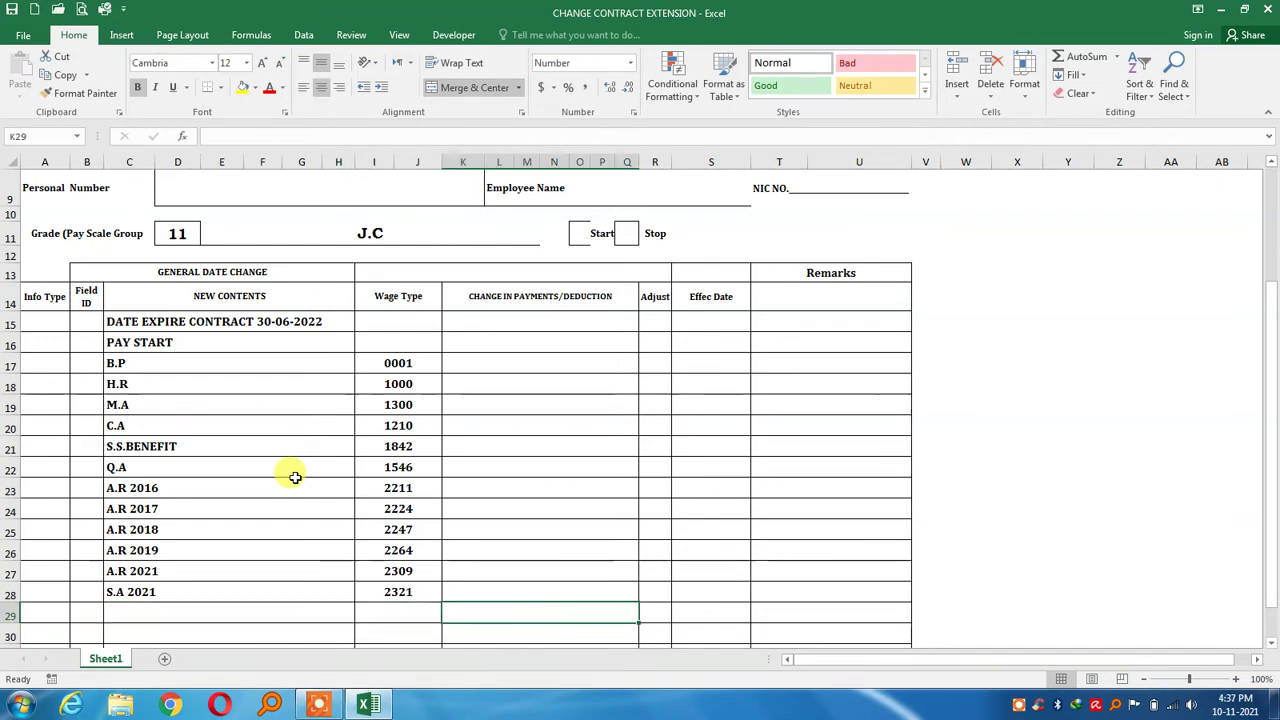
key(Left)
key(Left)
scroll(295, 477, down, 1)
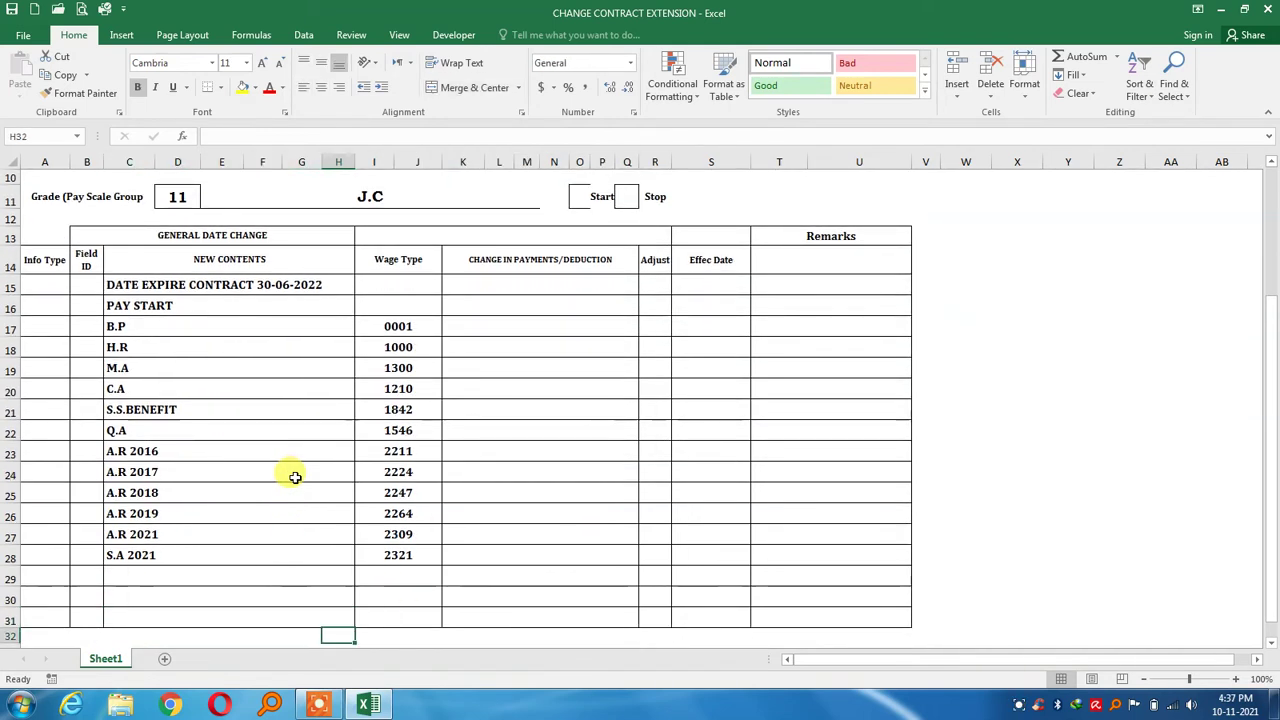
key(Up)
key(Right)
key(Right)
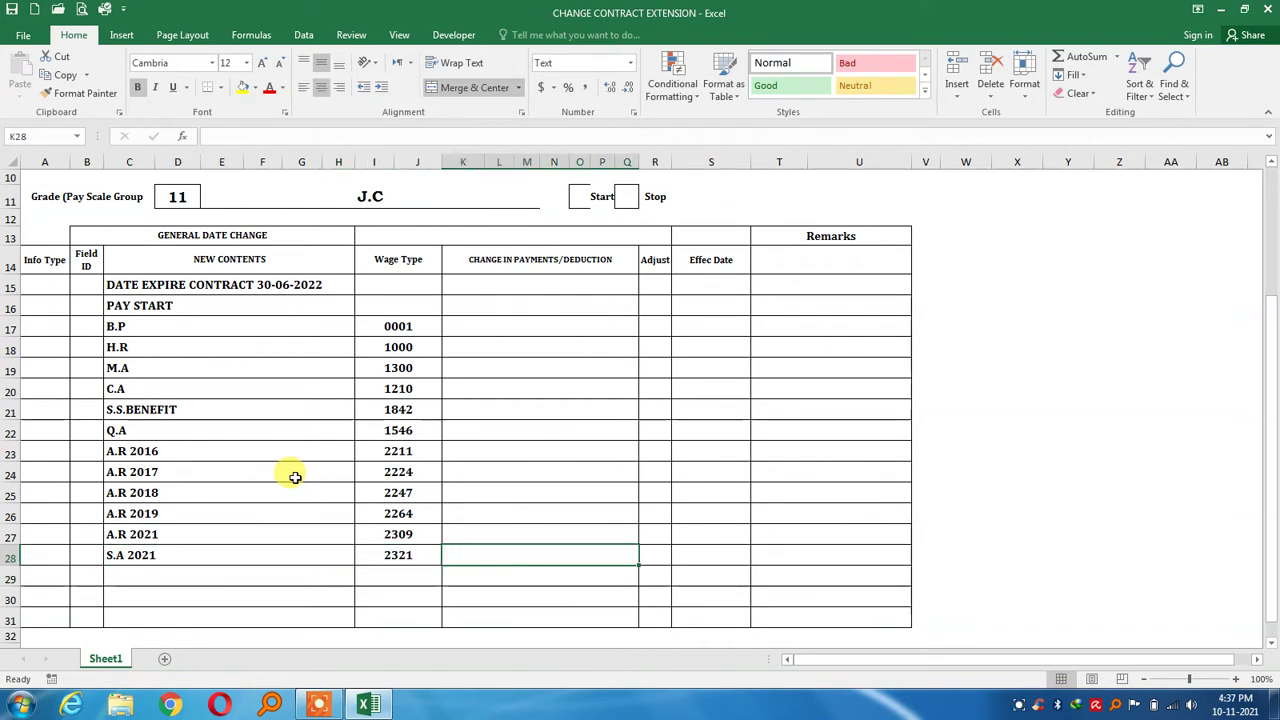
key(Up)
key(Up)
key(Up)
key(Up)
key(Up)
key(Up)
key(Up)
key(Up)
key(Up)
key(Up)
key(Up)
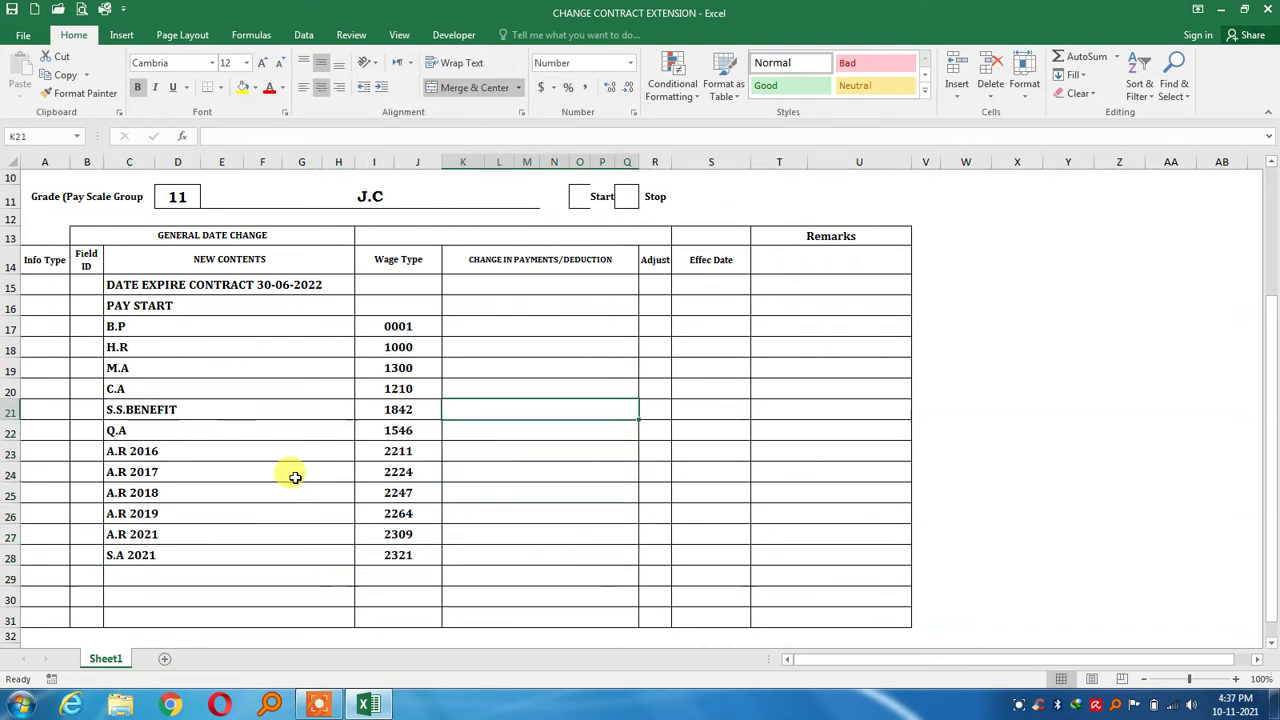
key(Up)
key(Down)
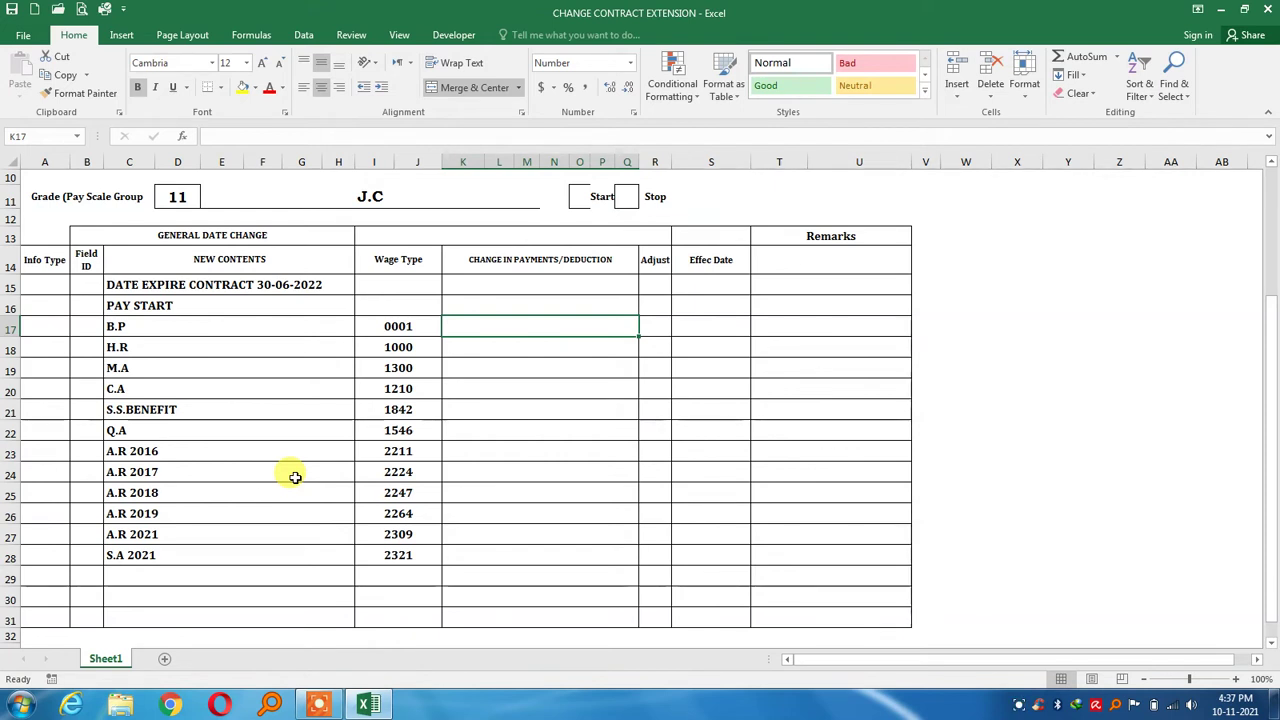
text(20000)
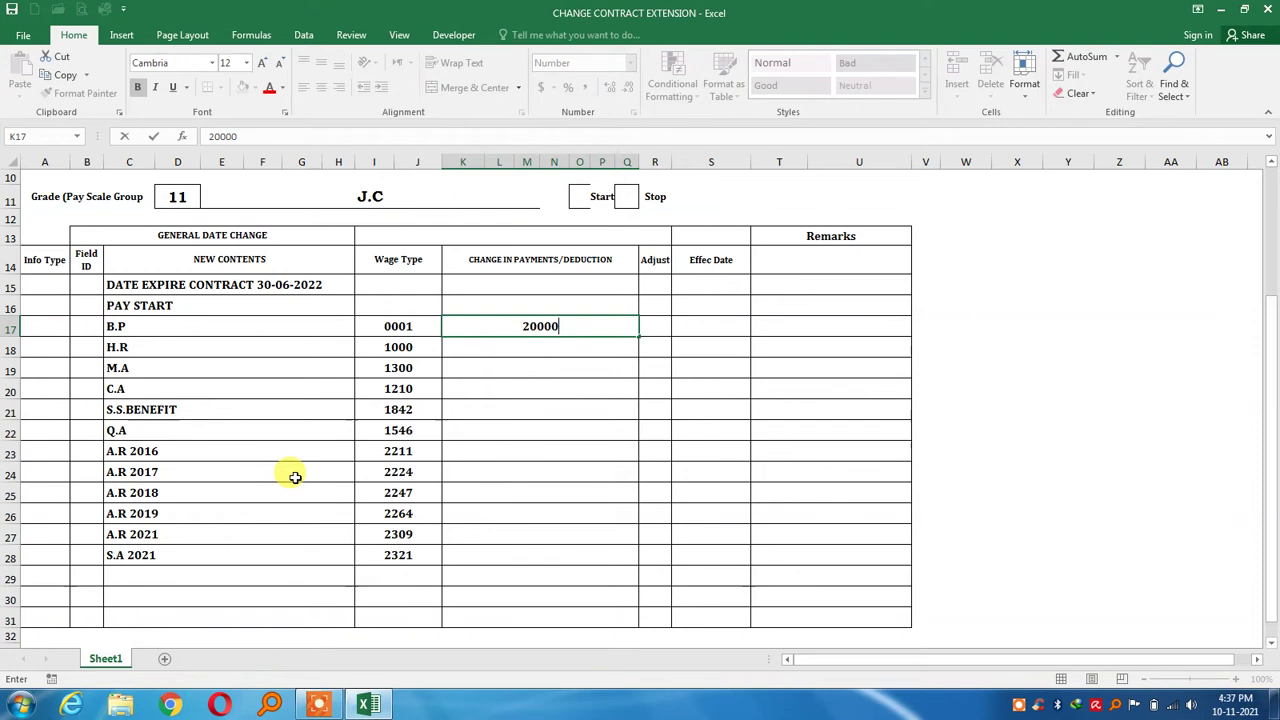
key(Return)
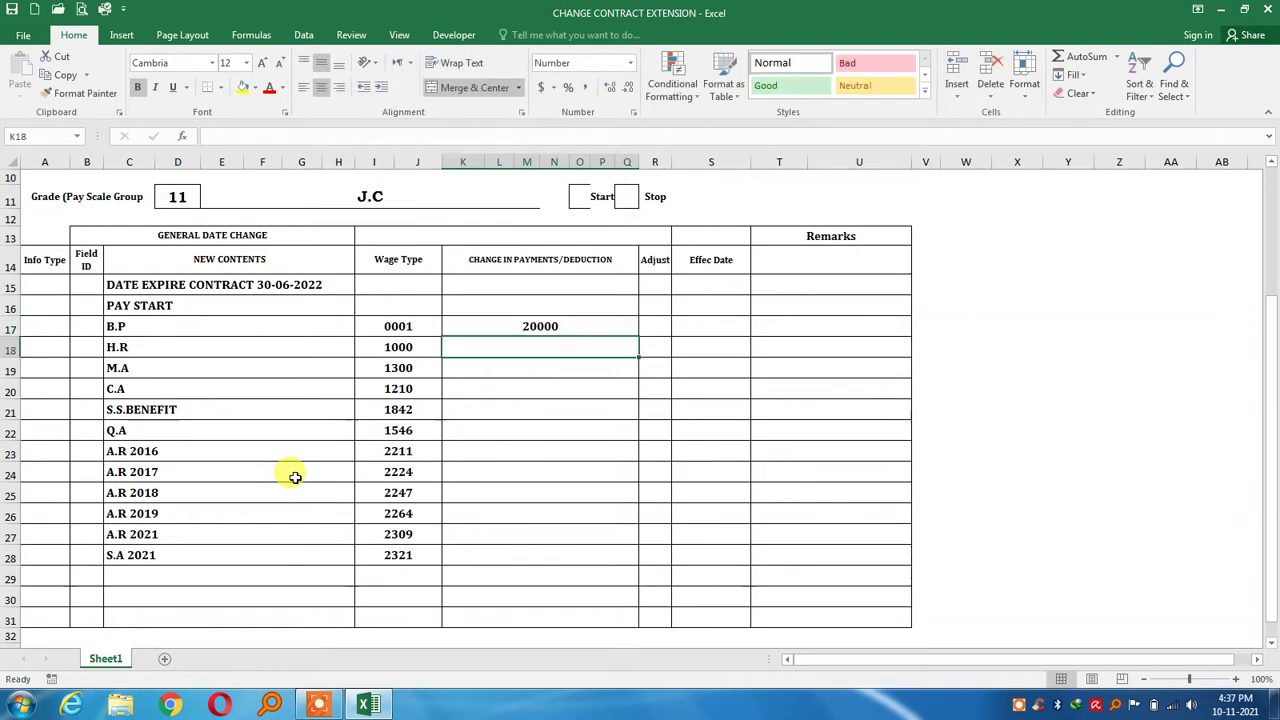
text(1476)
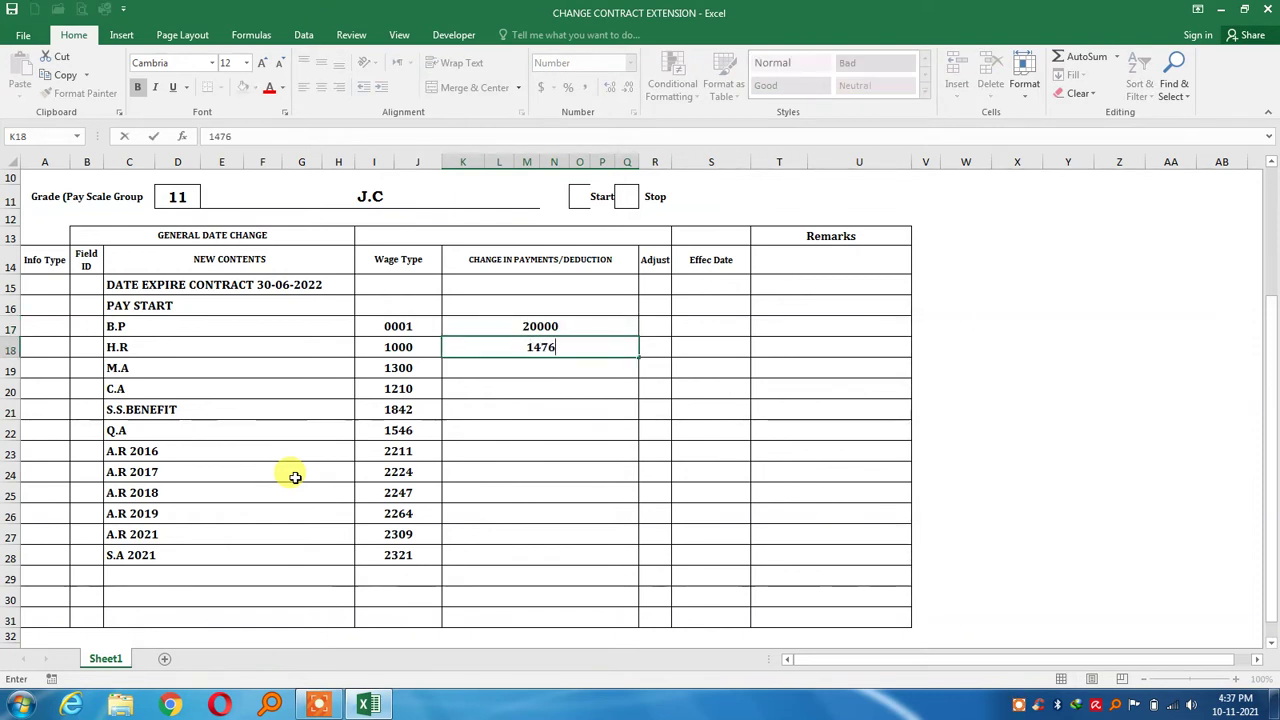
key(BackSpace)
key(BackSpace)
key(BackSpace)
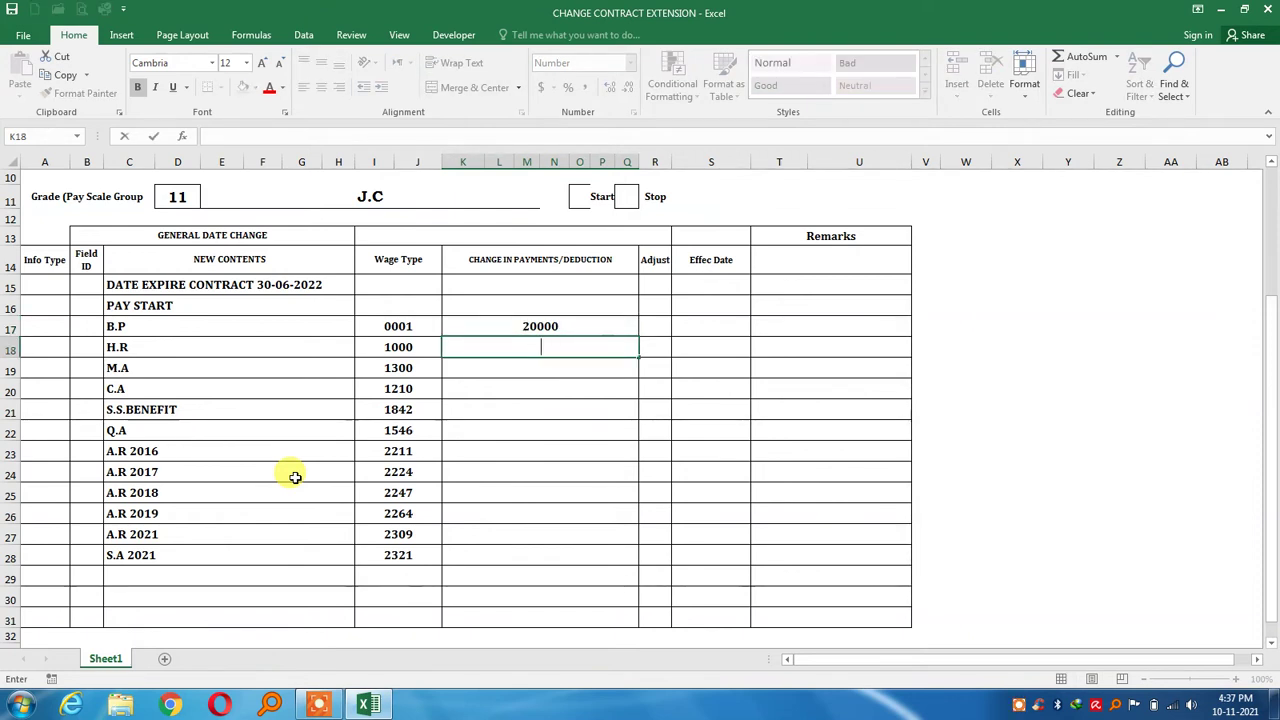
key(Up)
key(Delete)
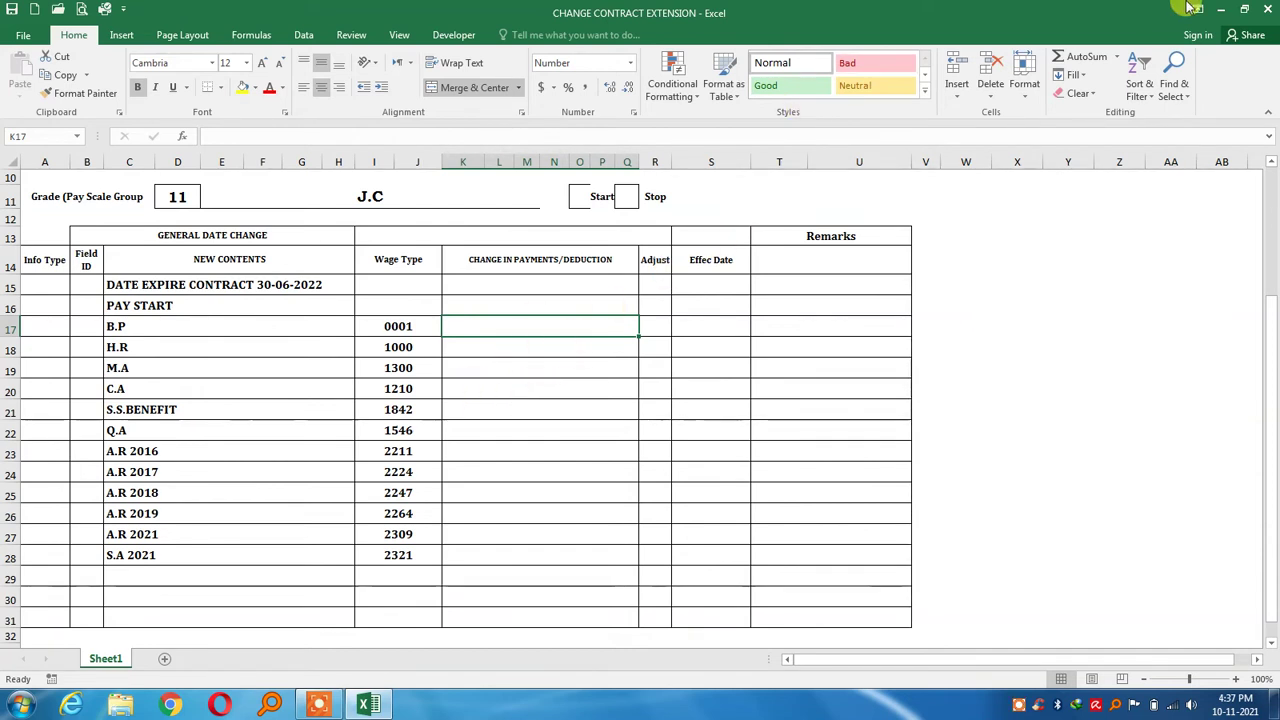
Discard changes to the contract extension workbook, then open CHANGE FOR REGULAR from the desktop
click(1267, 9)
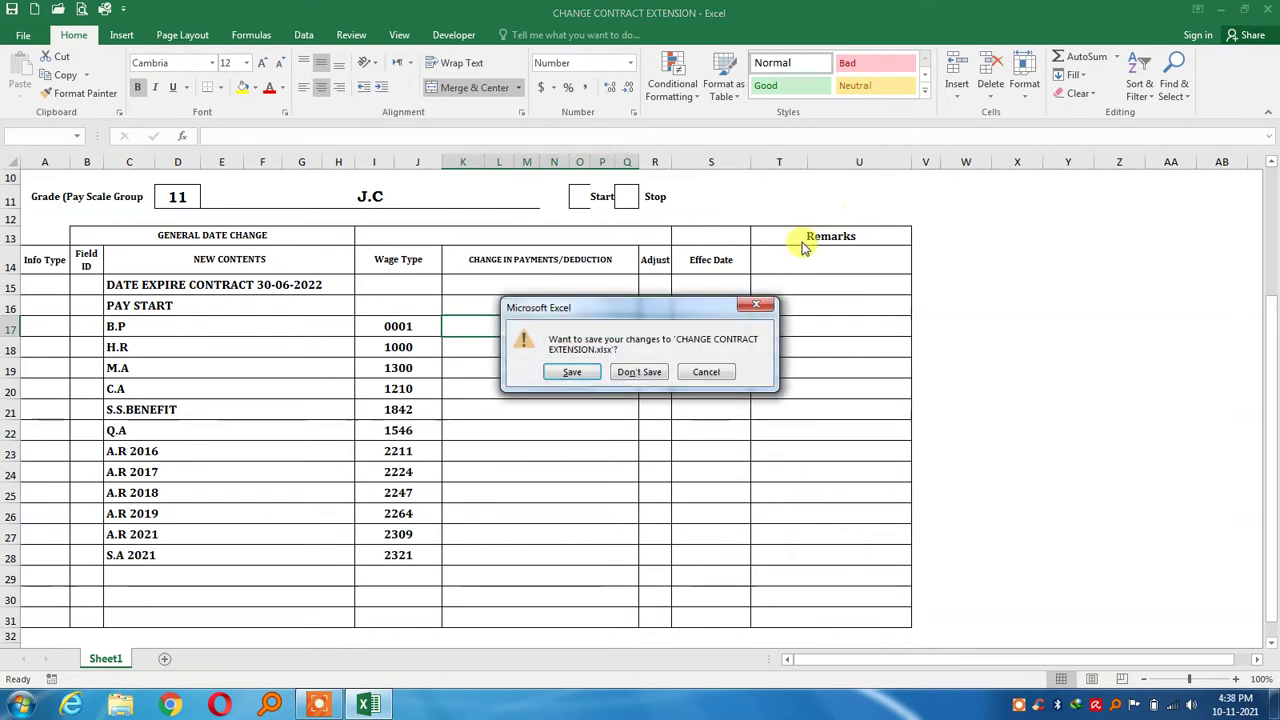
click(628, 375)
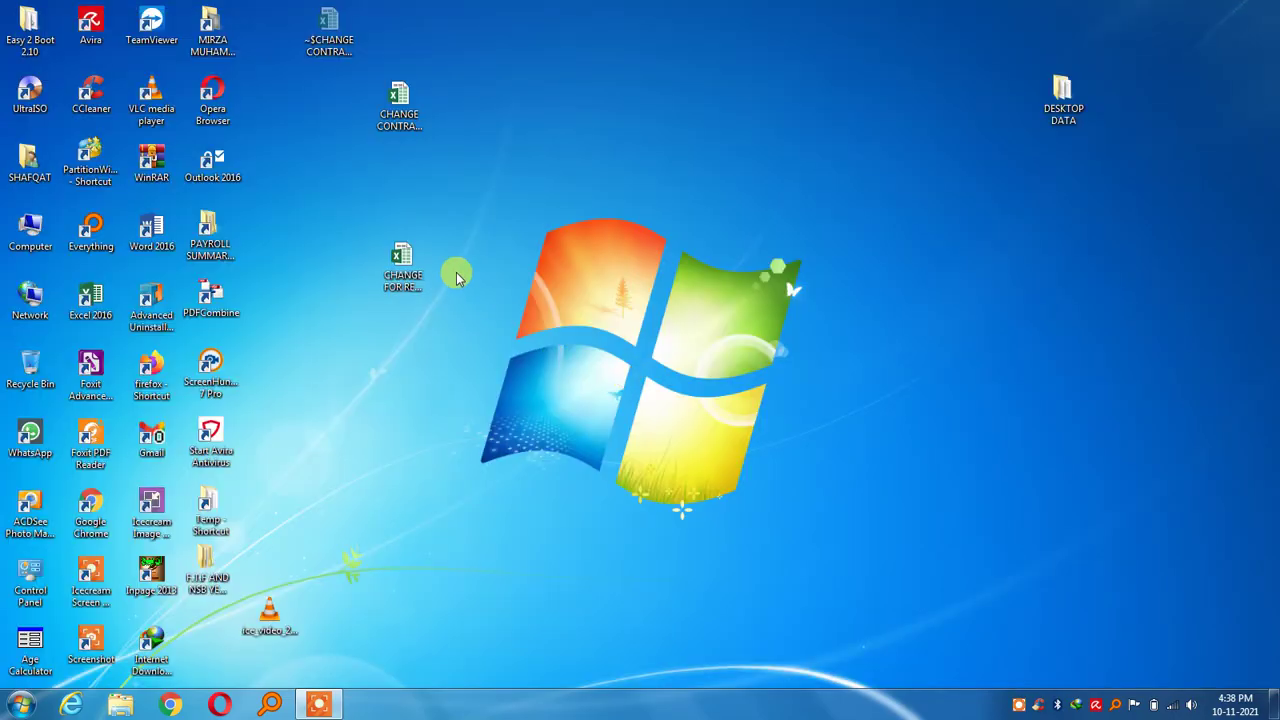
click(414, 263)
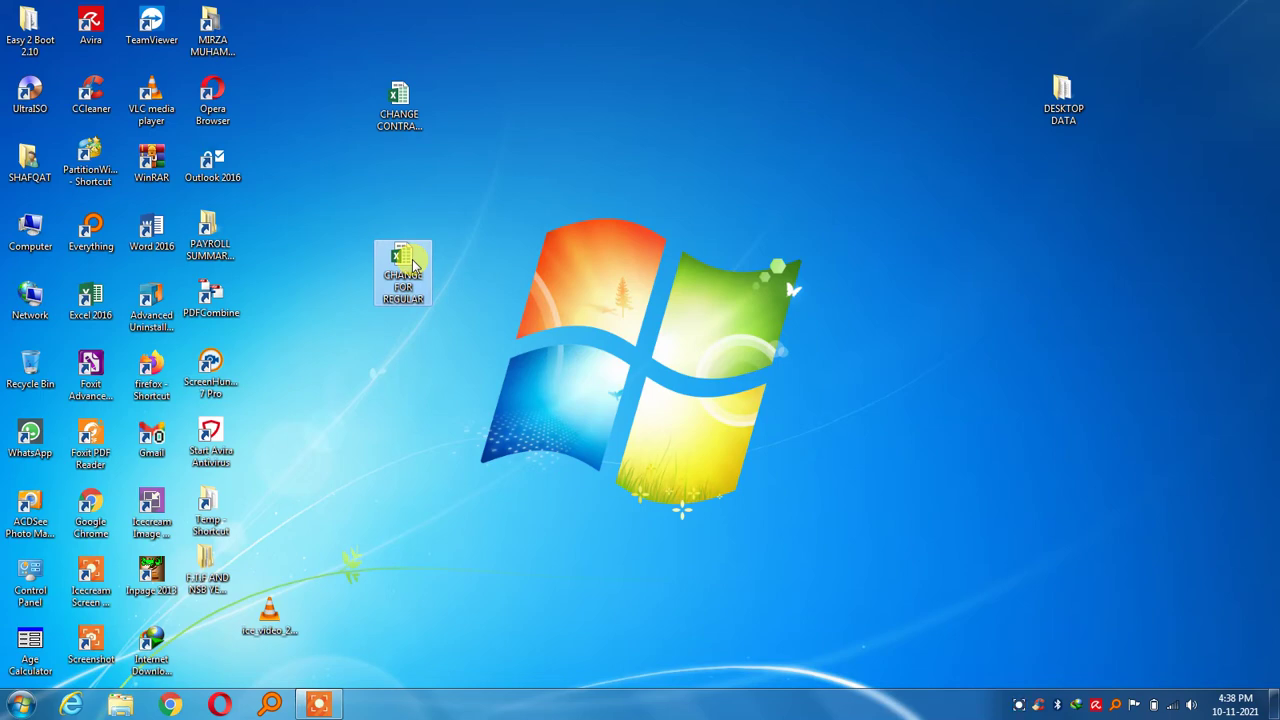
double_click(414, 263)
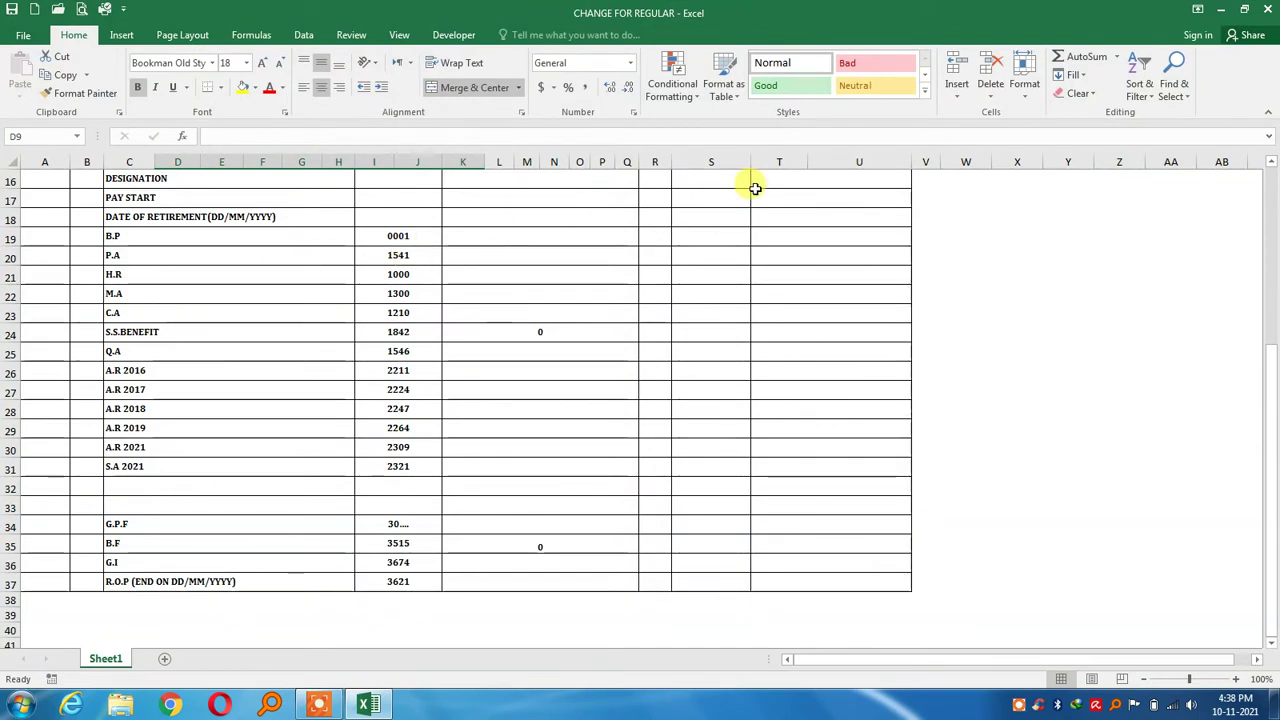
click(1270, 166)
drag(1270, 166, 1270, 166)
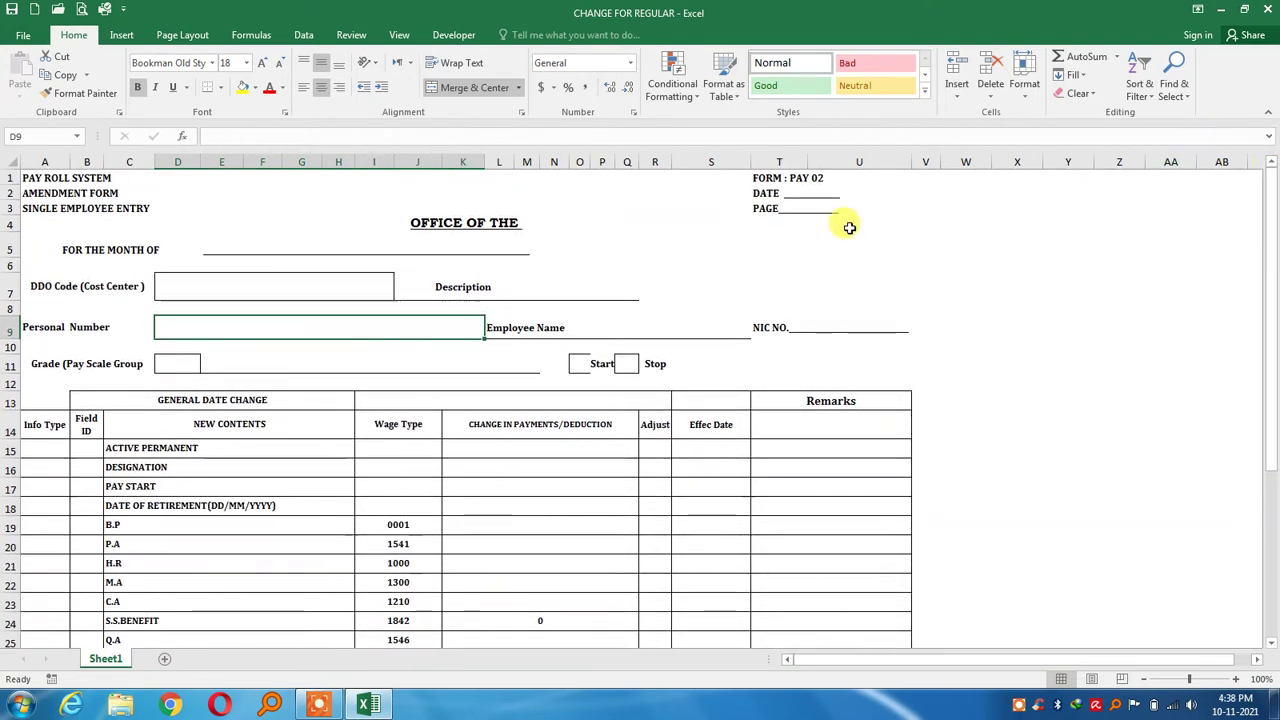
click(512, 224)
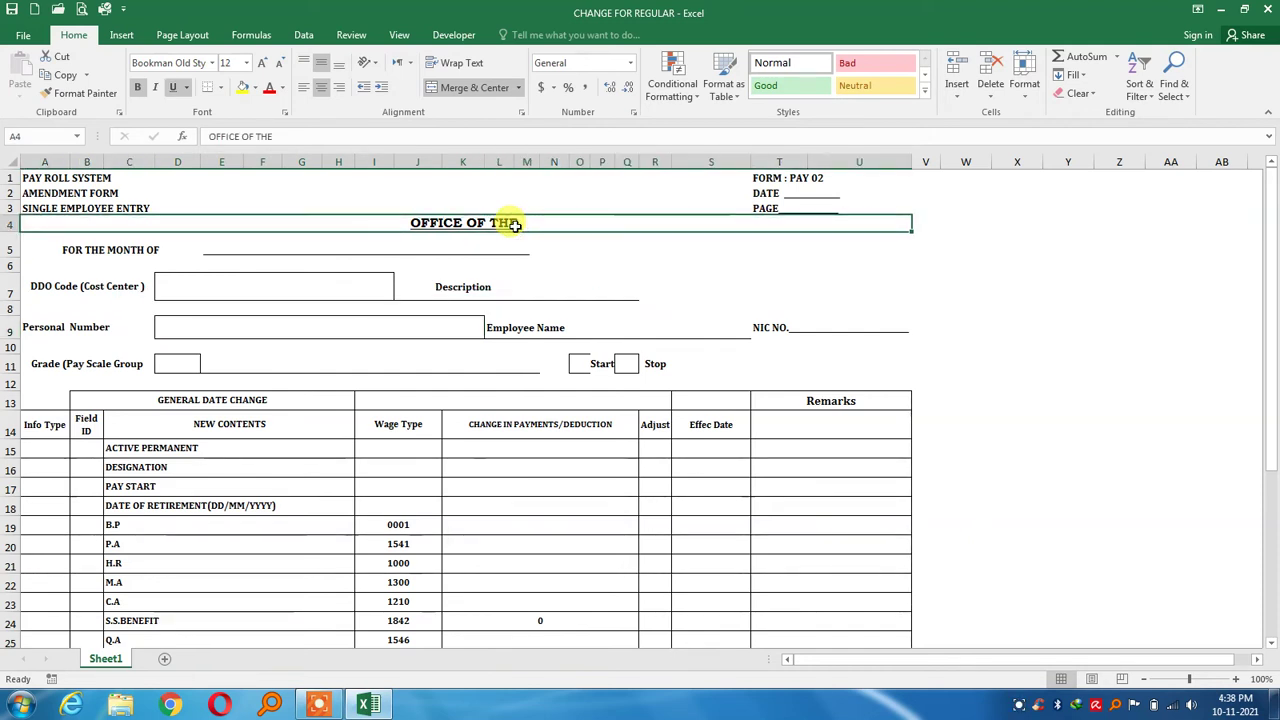
click(460, 262)
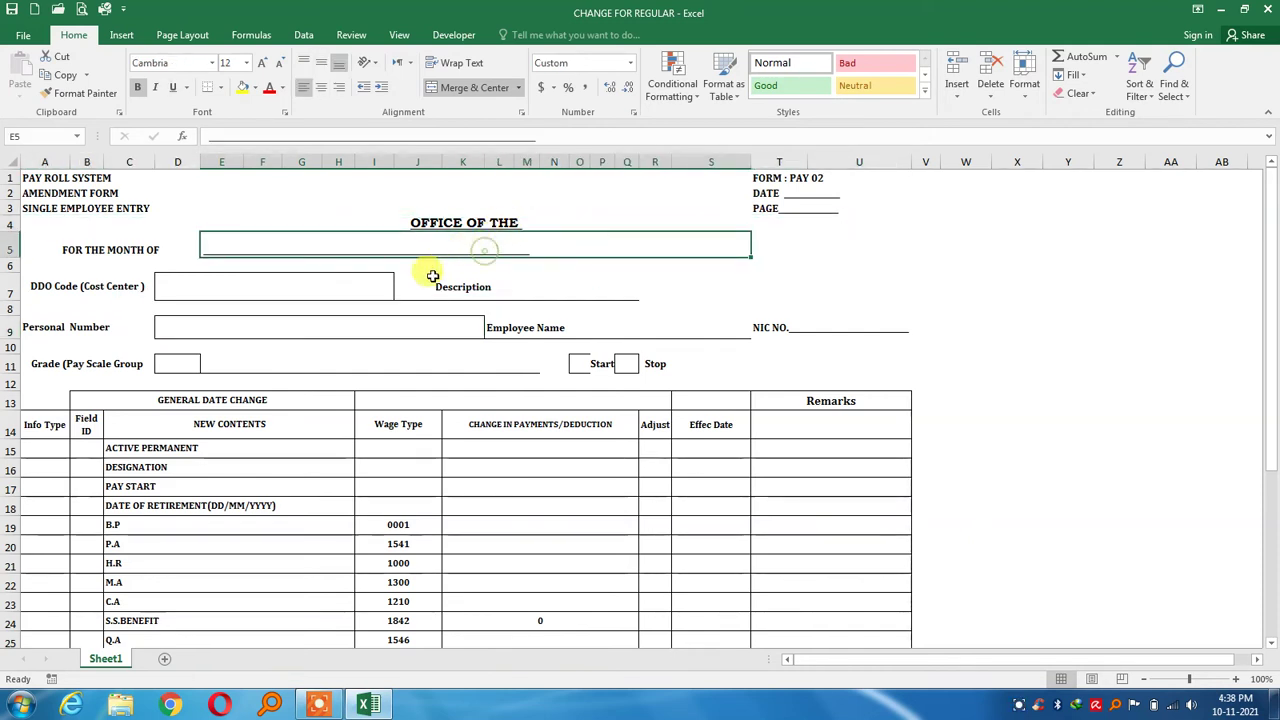
click(340, 285)
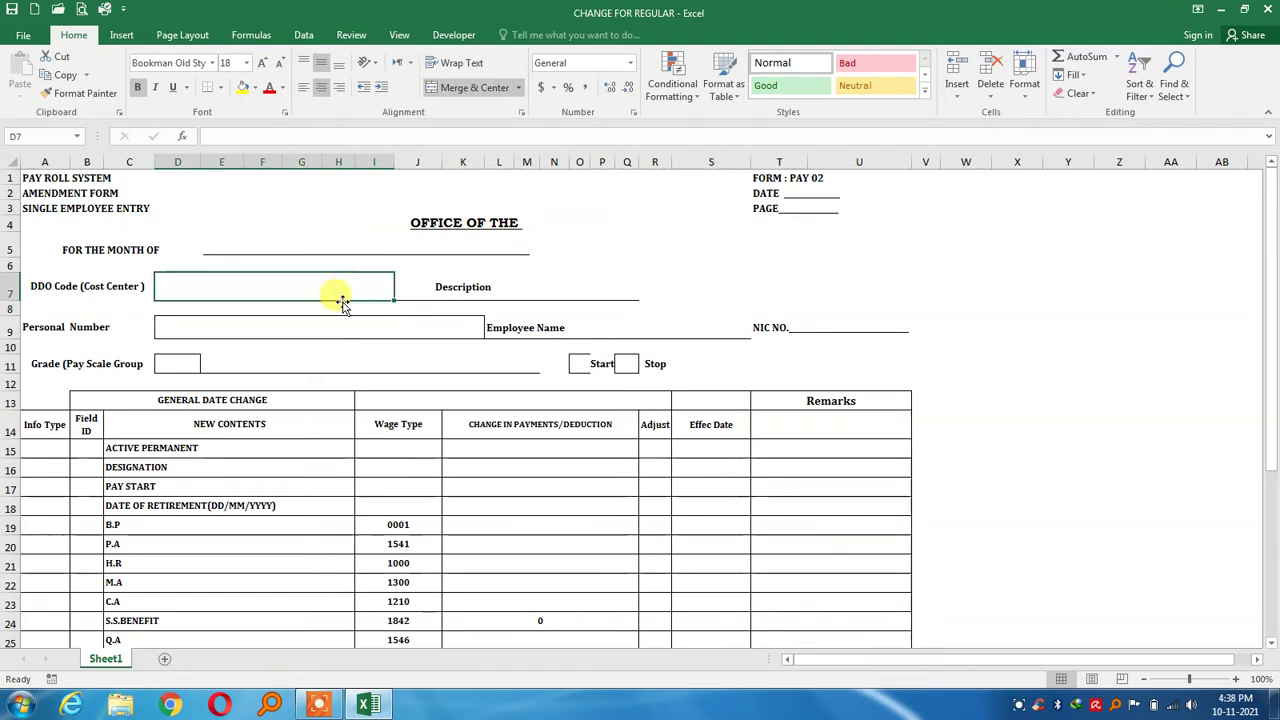
click(340, 332)
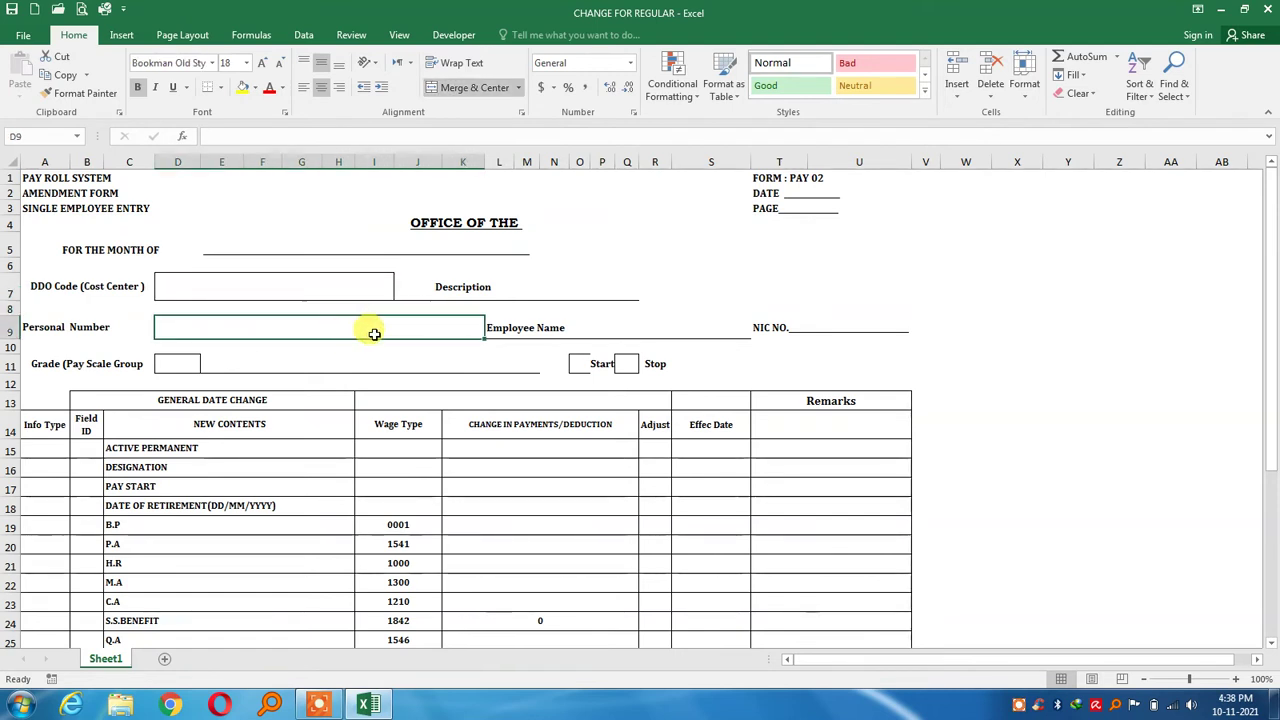
click(585, 325)
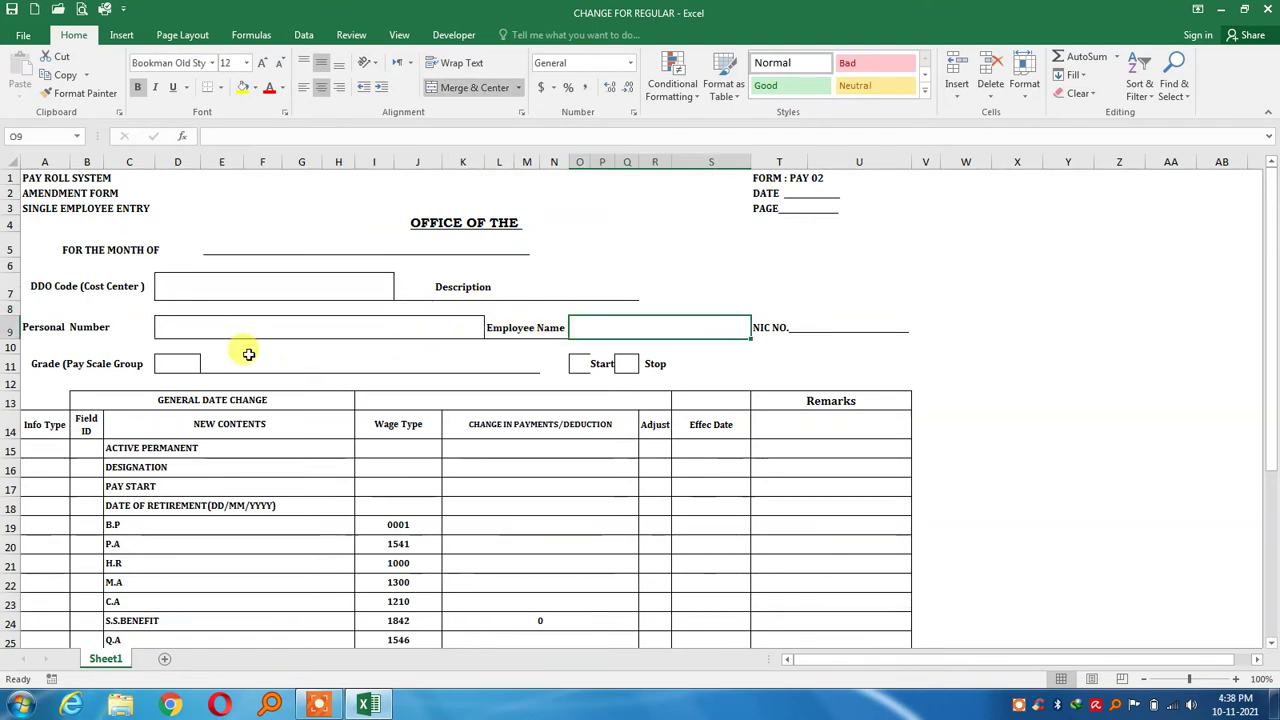
click(188, 358)
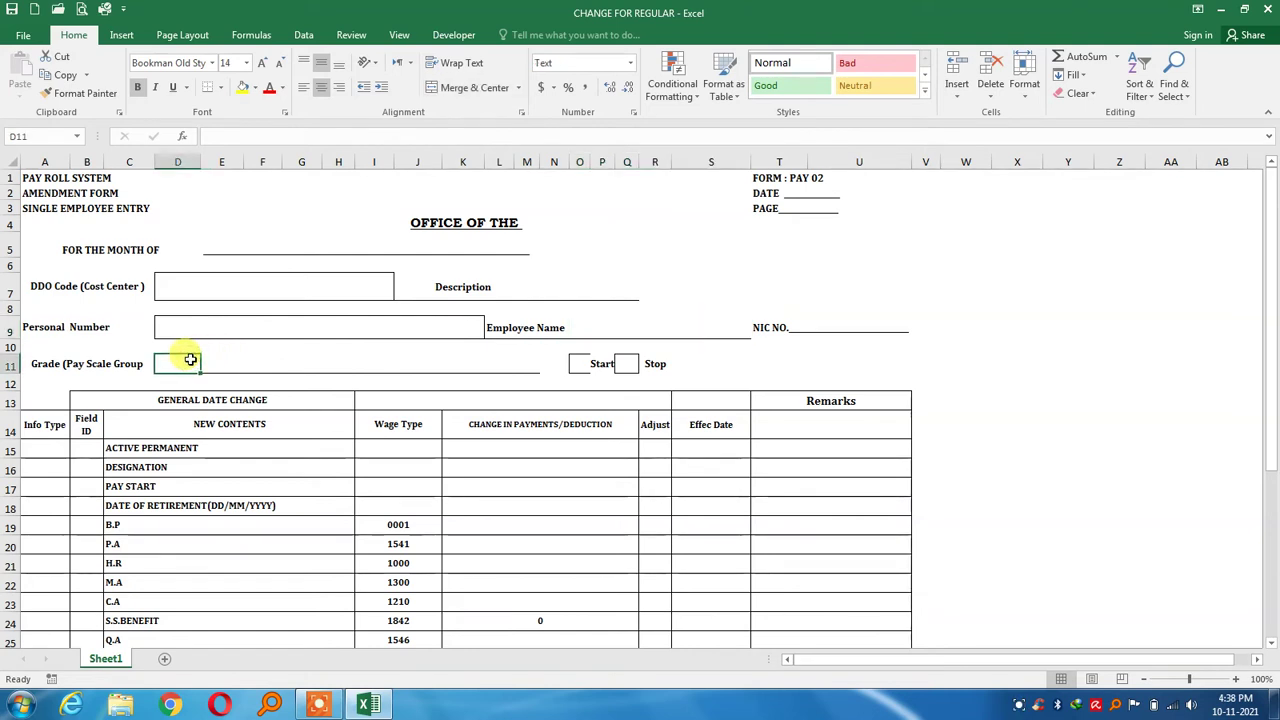
click(247, 360)
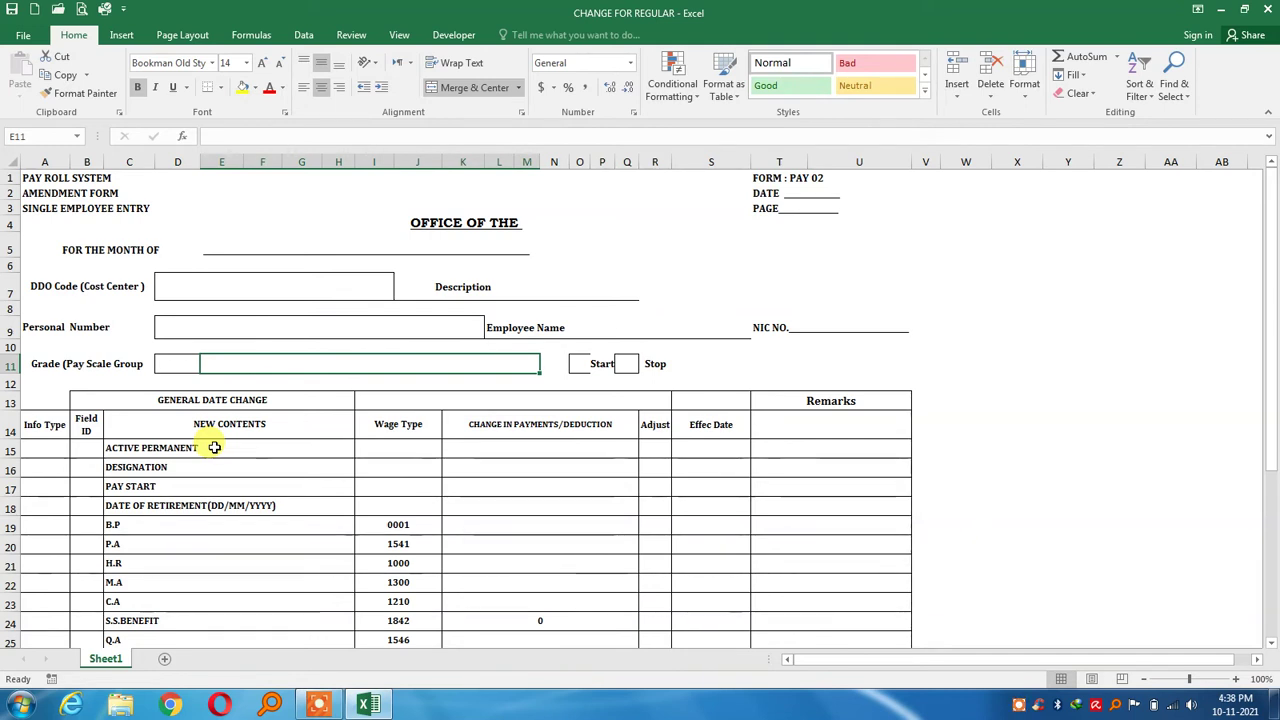
click(214, 447)
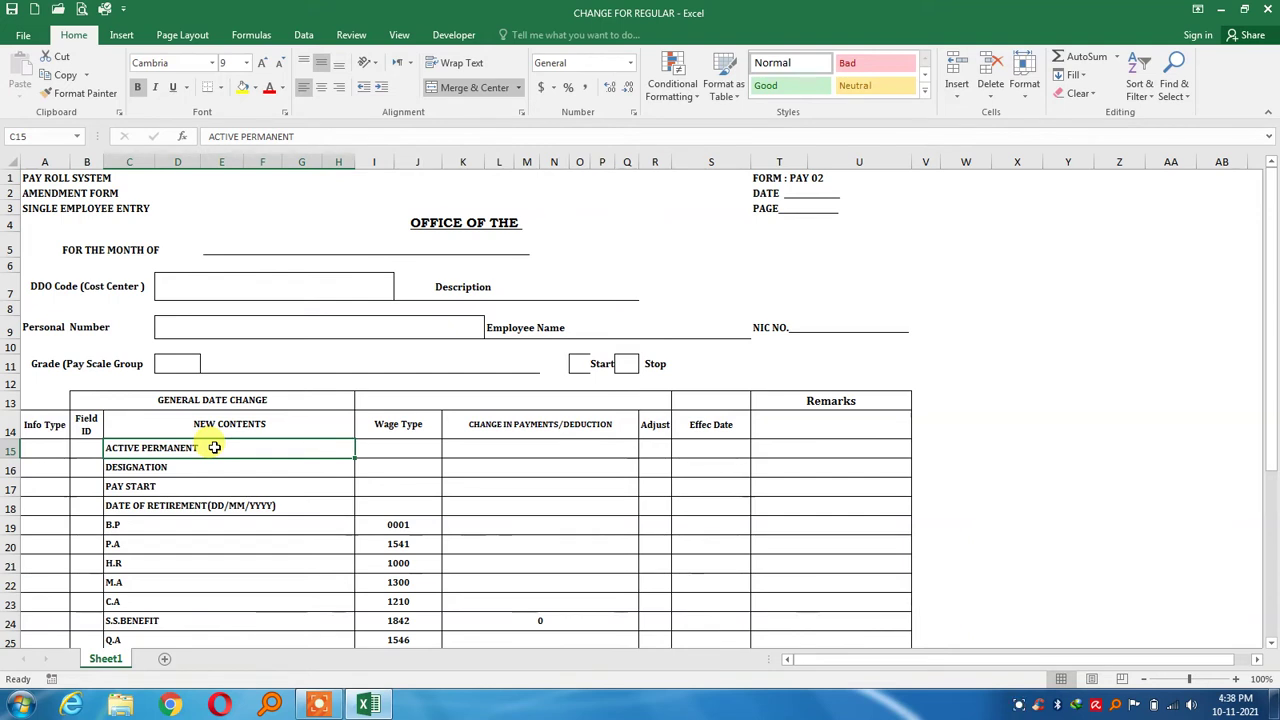
Append SST ARTS to the DESIGNATION line in C16
key(Down)
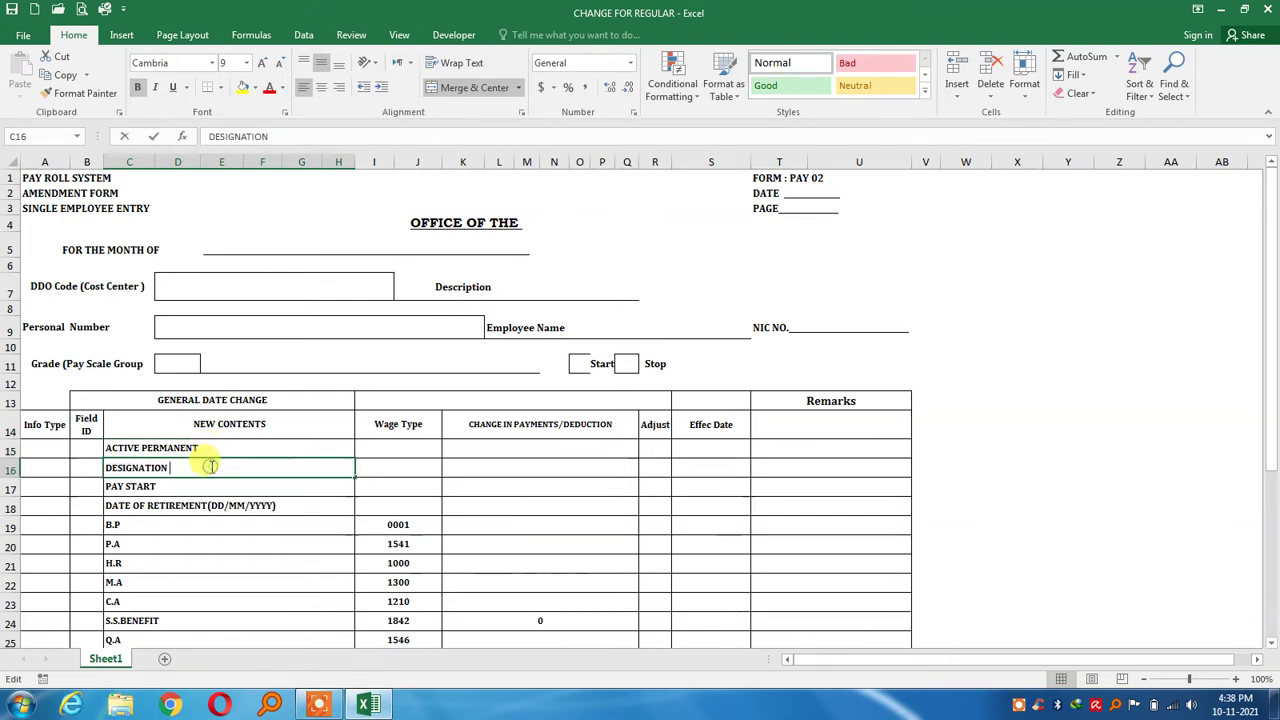
double_click(211, 467)
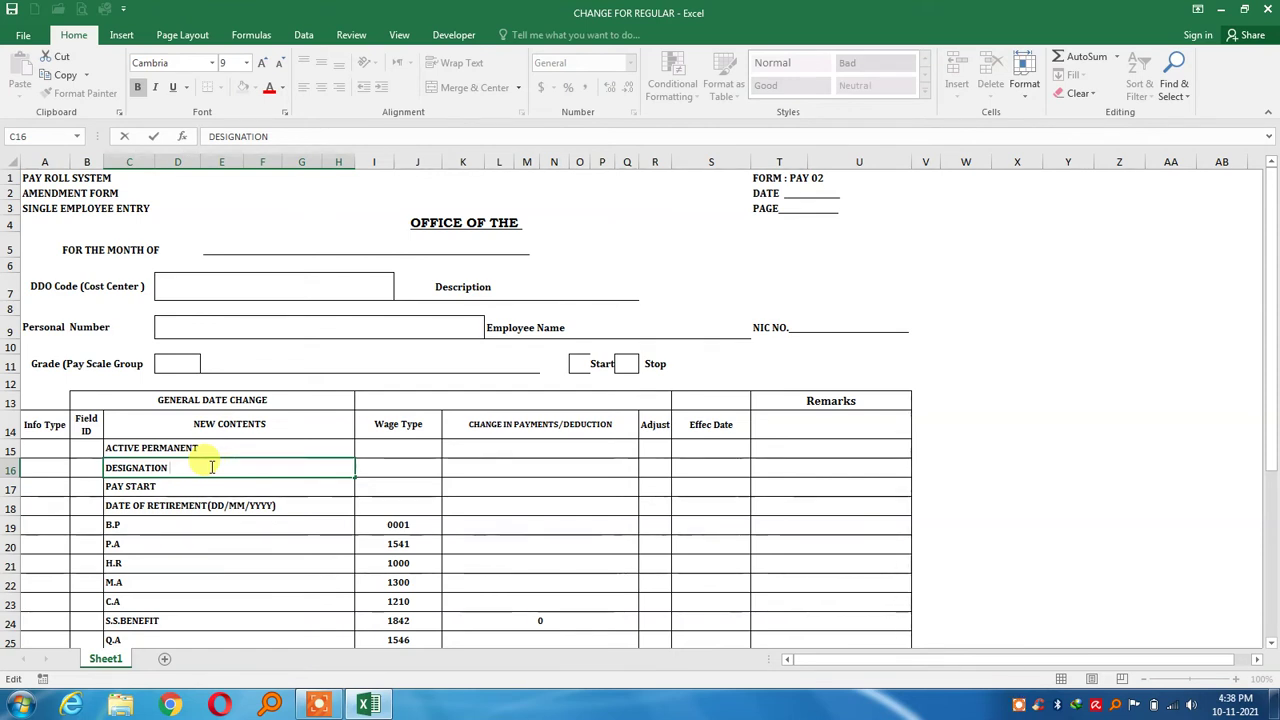
text(p)
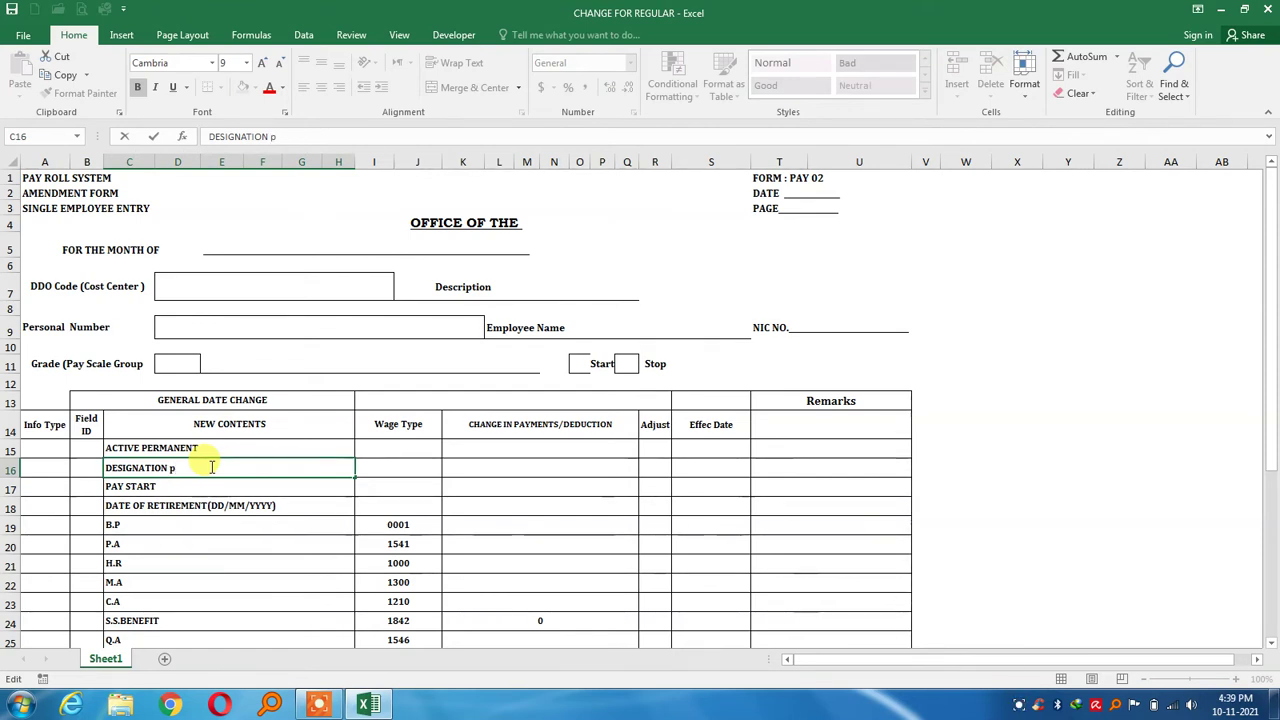
key(BackSpace)
text(PS)
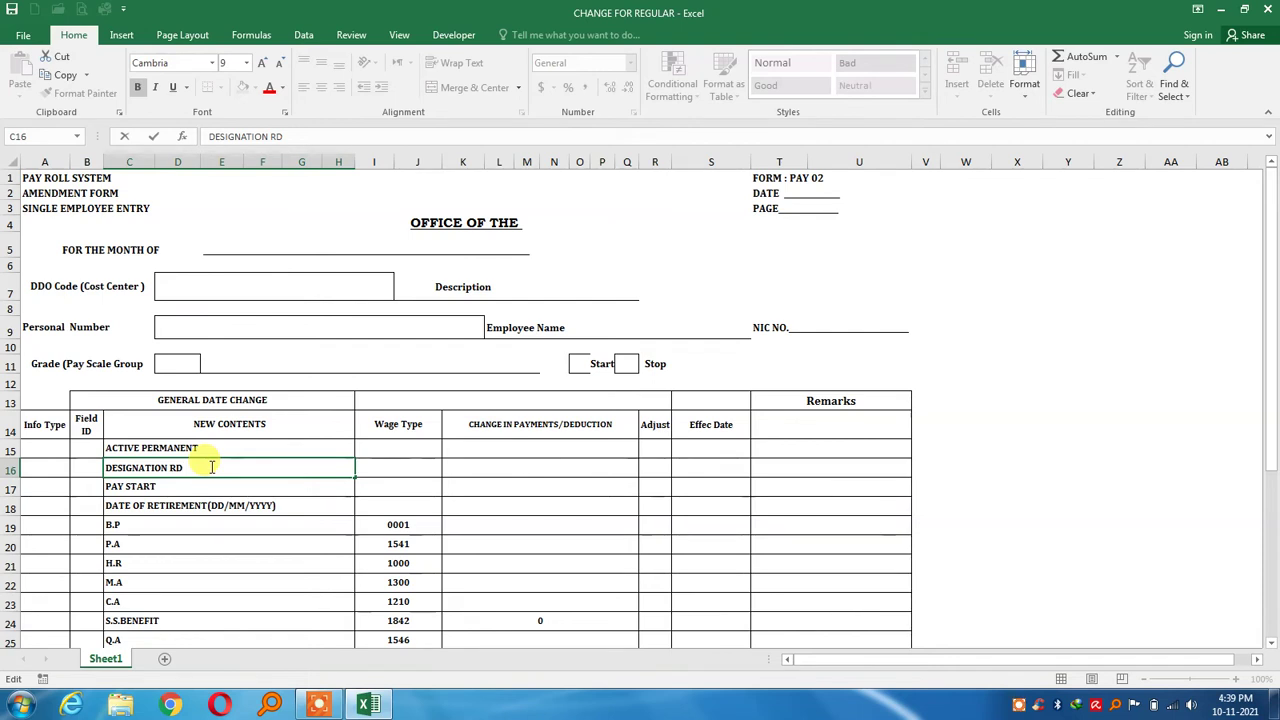
text(ESTSS)
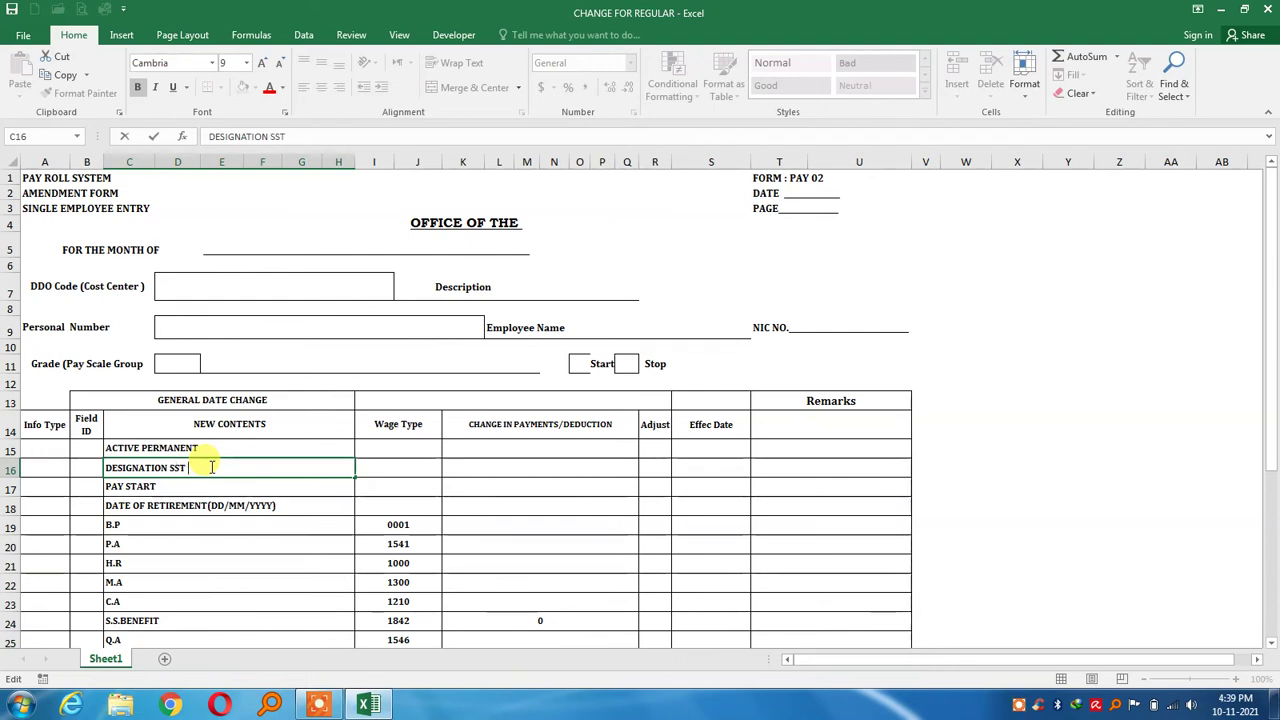
text(T)
text( A)
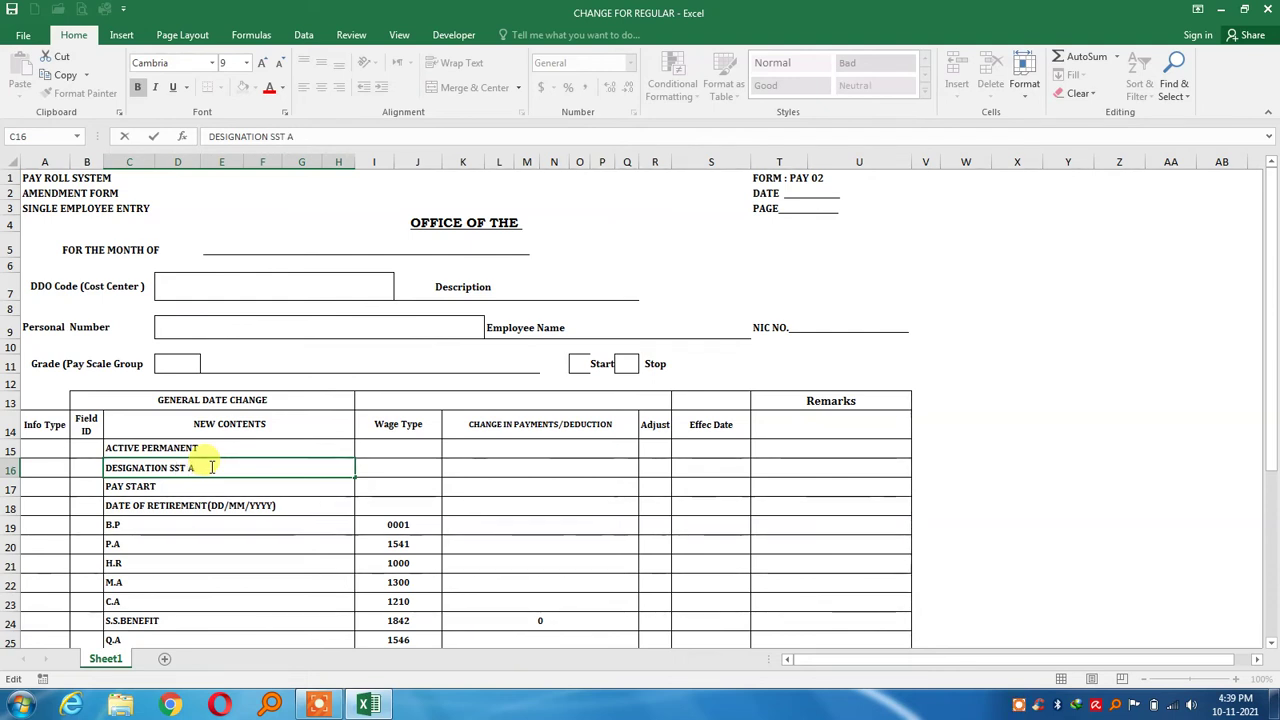
text(RTS)
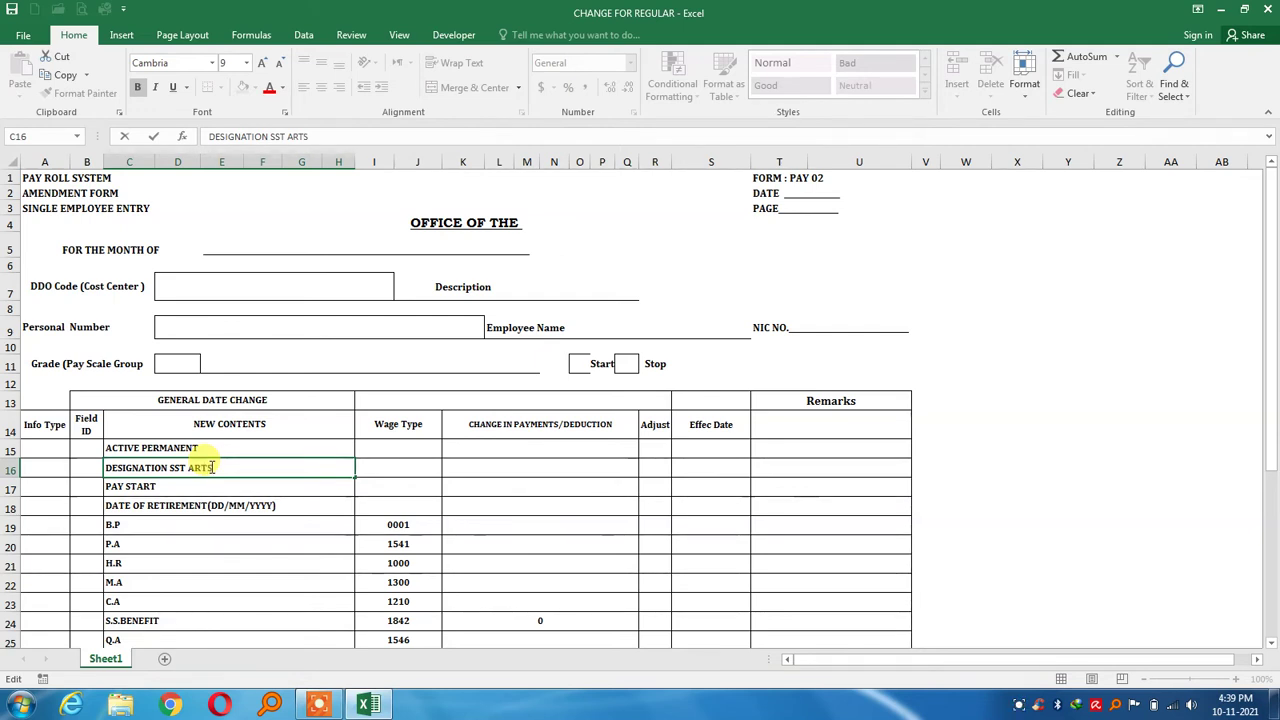
key(Return)
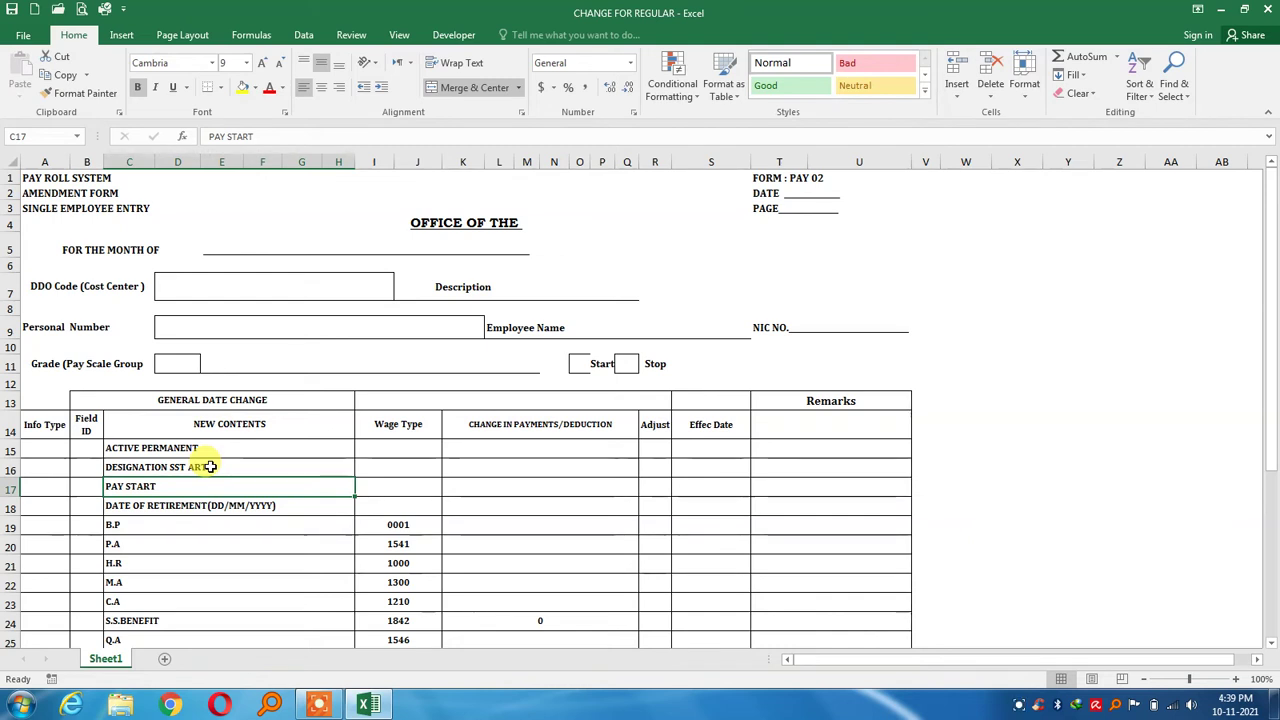
key(Down)
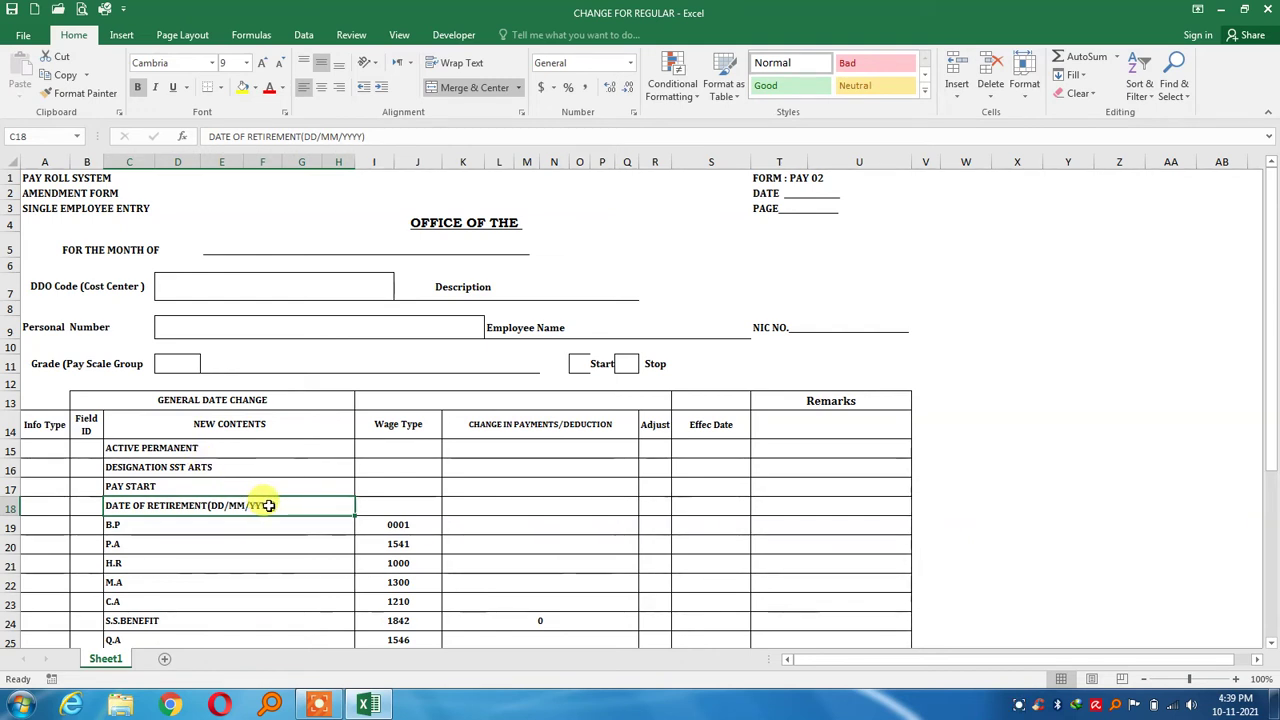
Replace the DD/MM/YYYY placeholder in C18 with the retirement date 14-04-2045
double_click(268, 506)
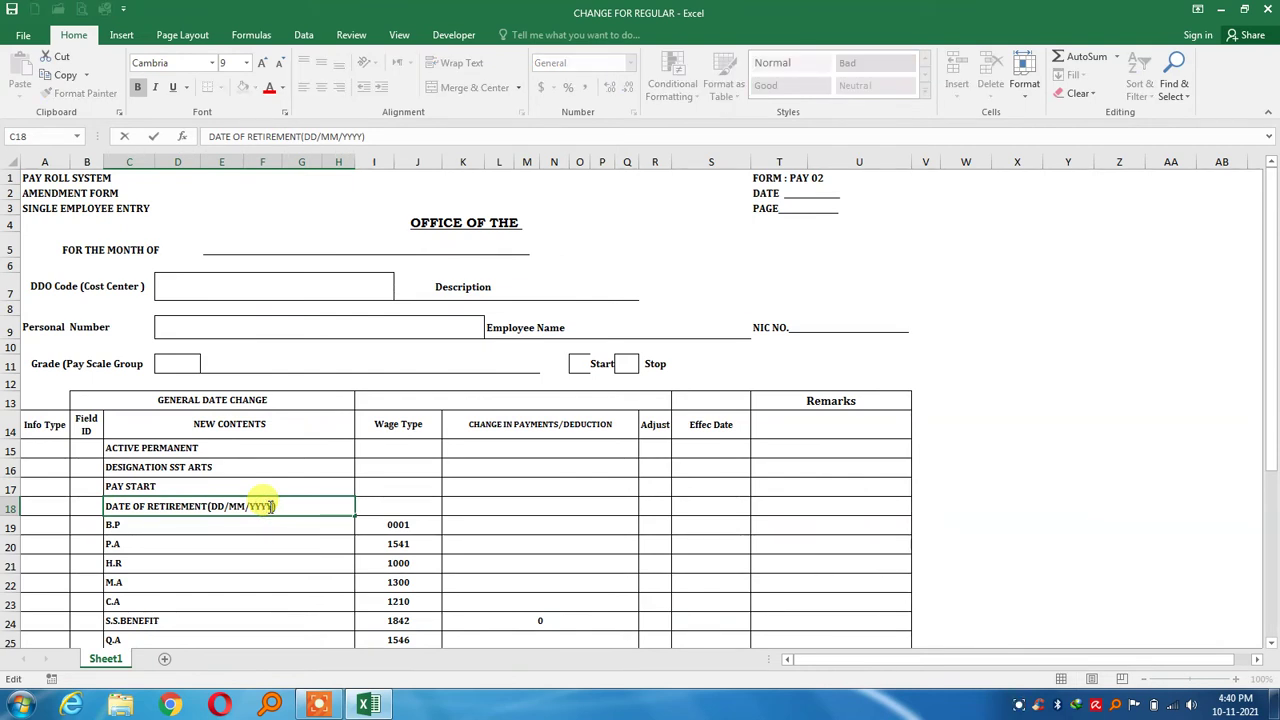
key(BackSpace)
key(BackSpace)
key(BackSpace)
key(BackSpace)
key(BackSpace)
key(BackSpace)
key(BackSpace)
key(BackSpace)
key(BackSpace)
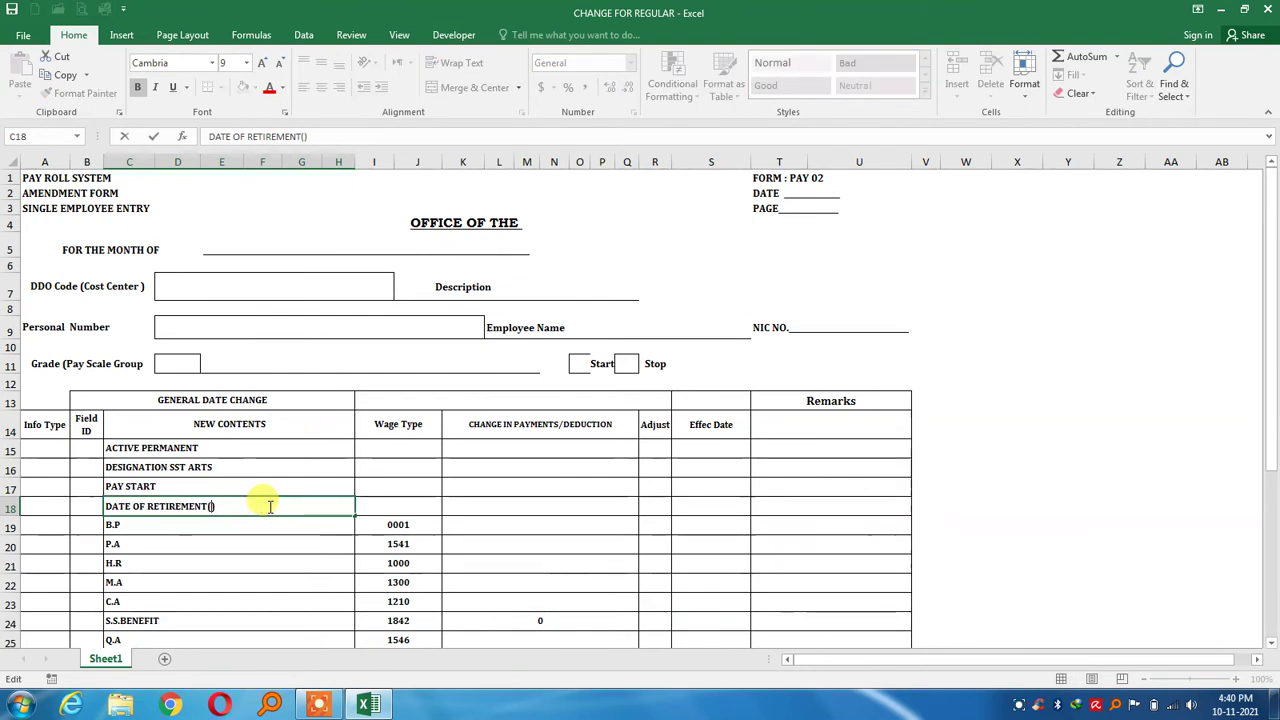
text(14)
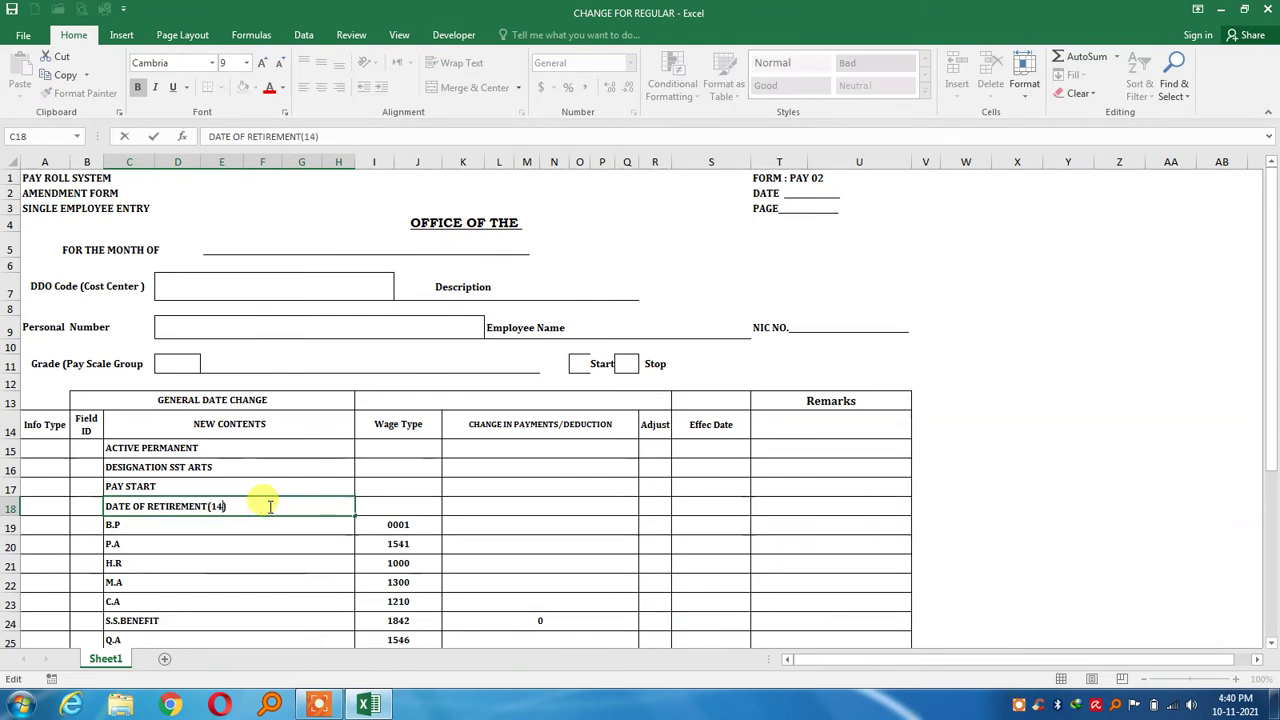
text(-04-2045)
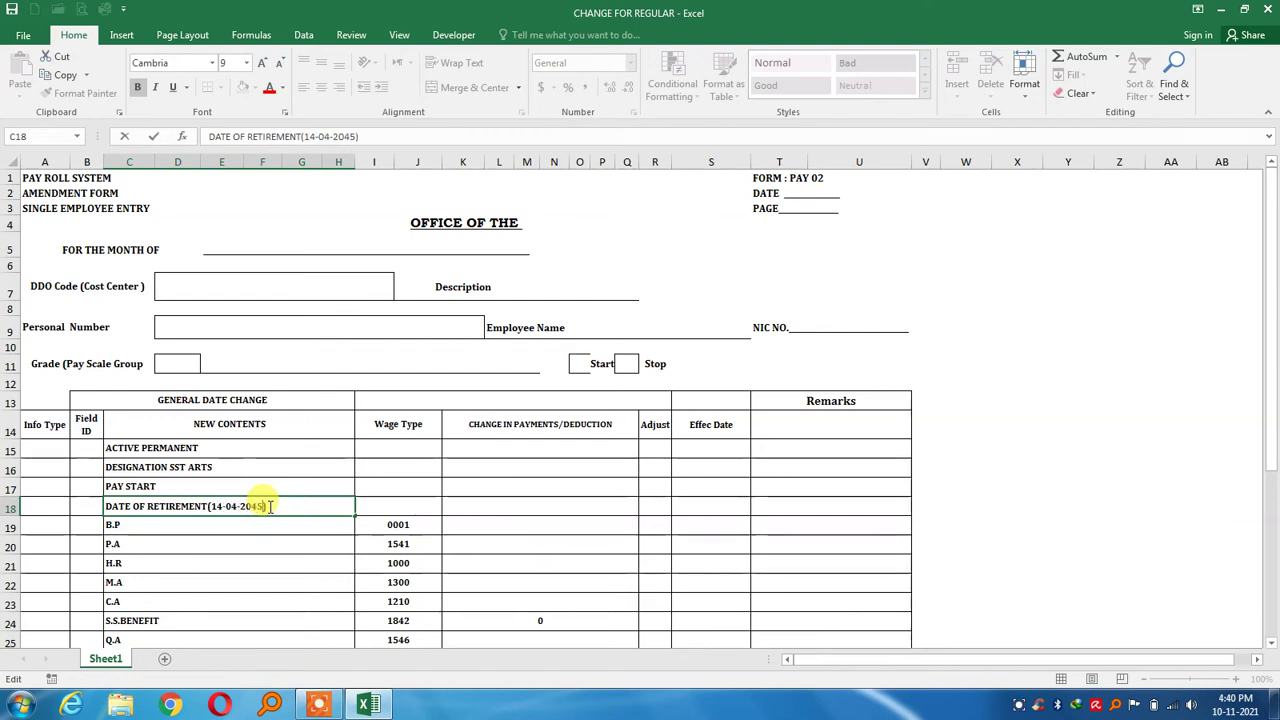
key(Return)
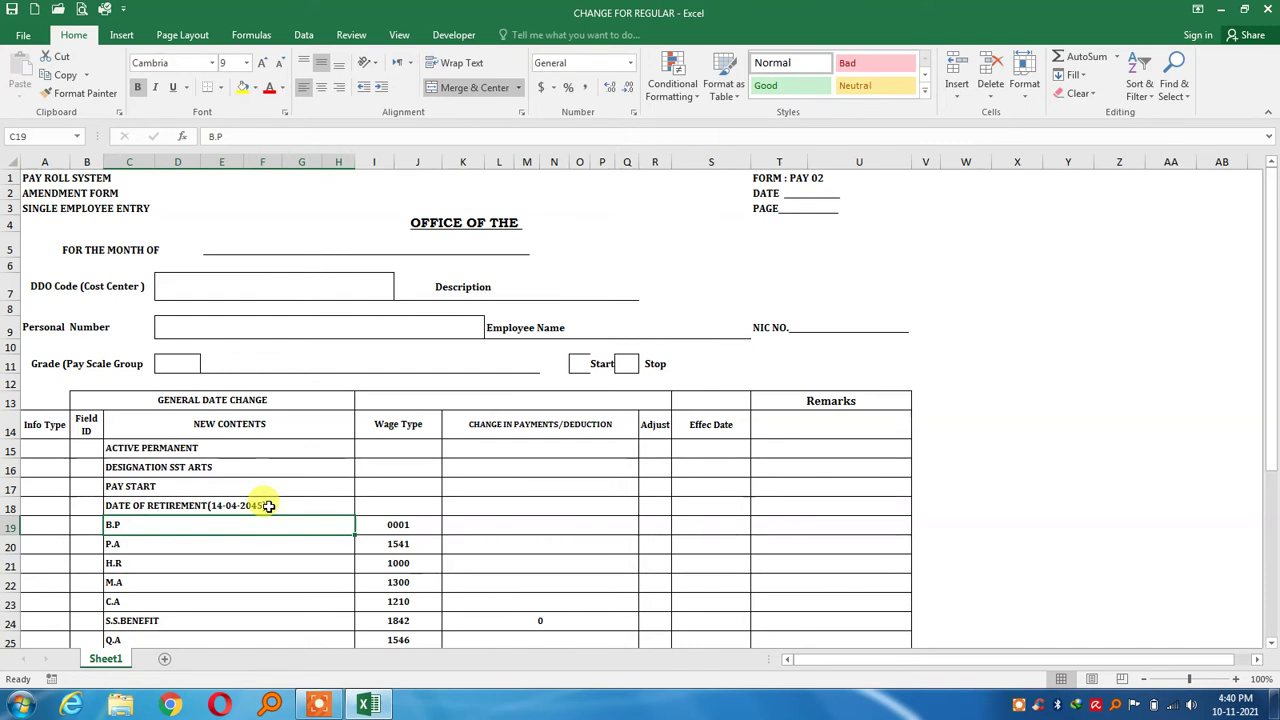
Move through the wage-type payment cells from B.P down to A.R 2016
key(Right)
key(Right)
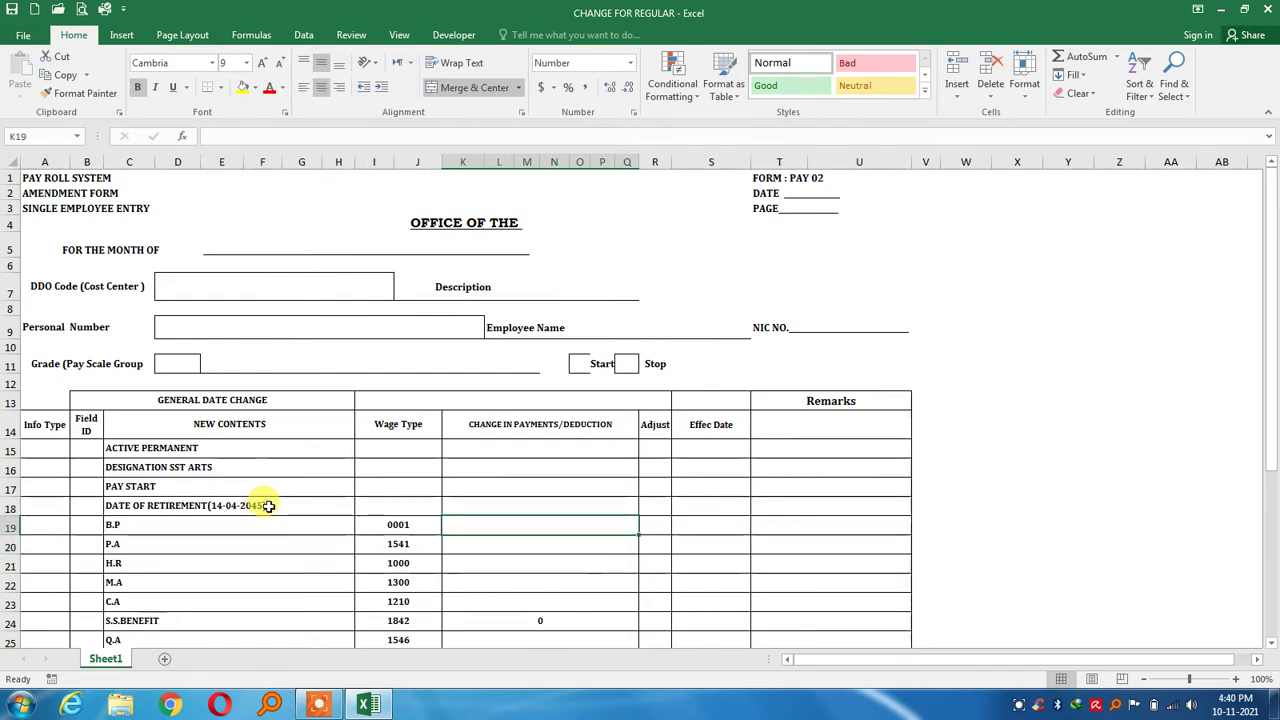
key(Down)
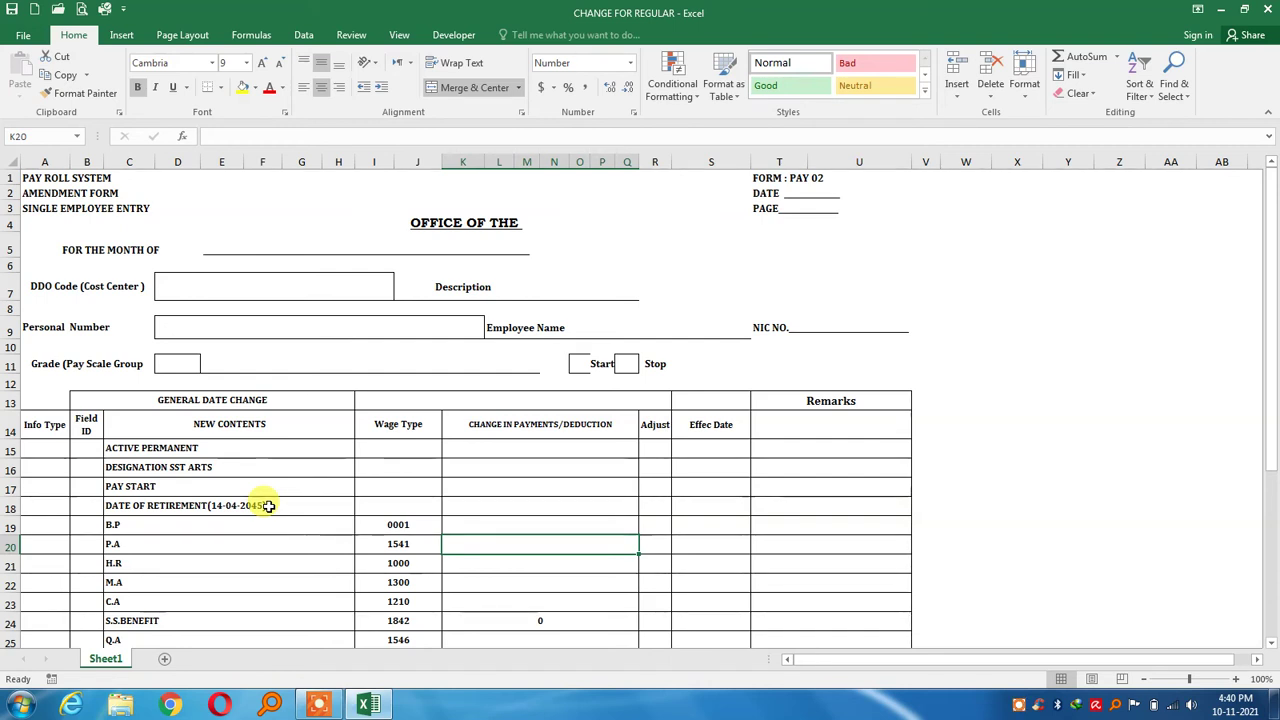
key(Down)
key(Down)
key(Down)
key(Down)
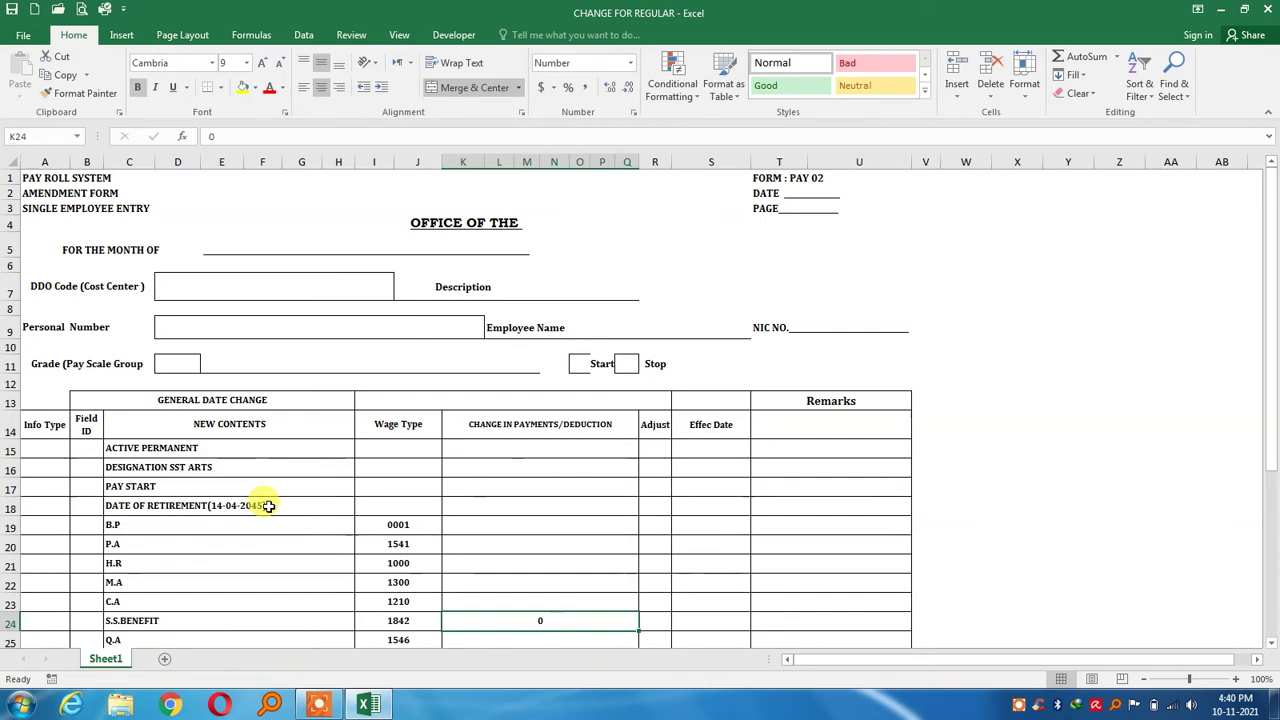
scroll(268, 506, down, 1)
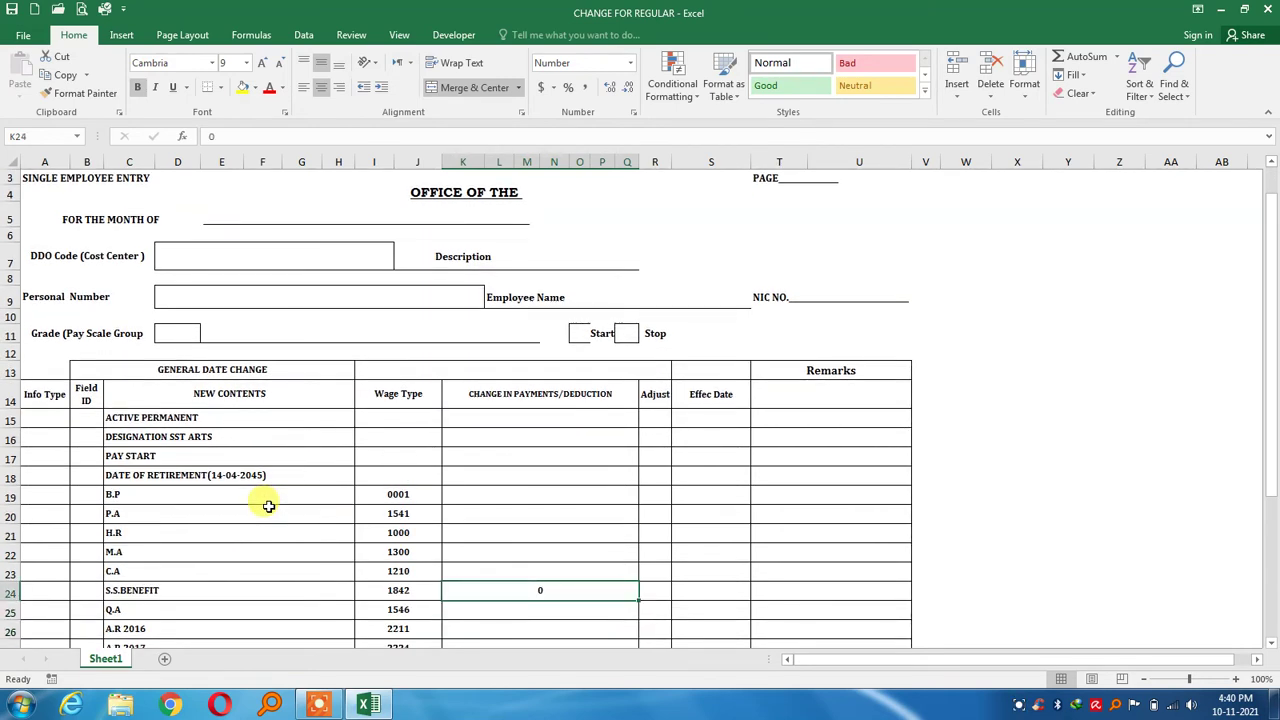
key(Left)
key(Left)
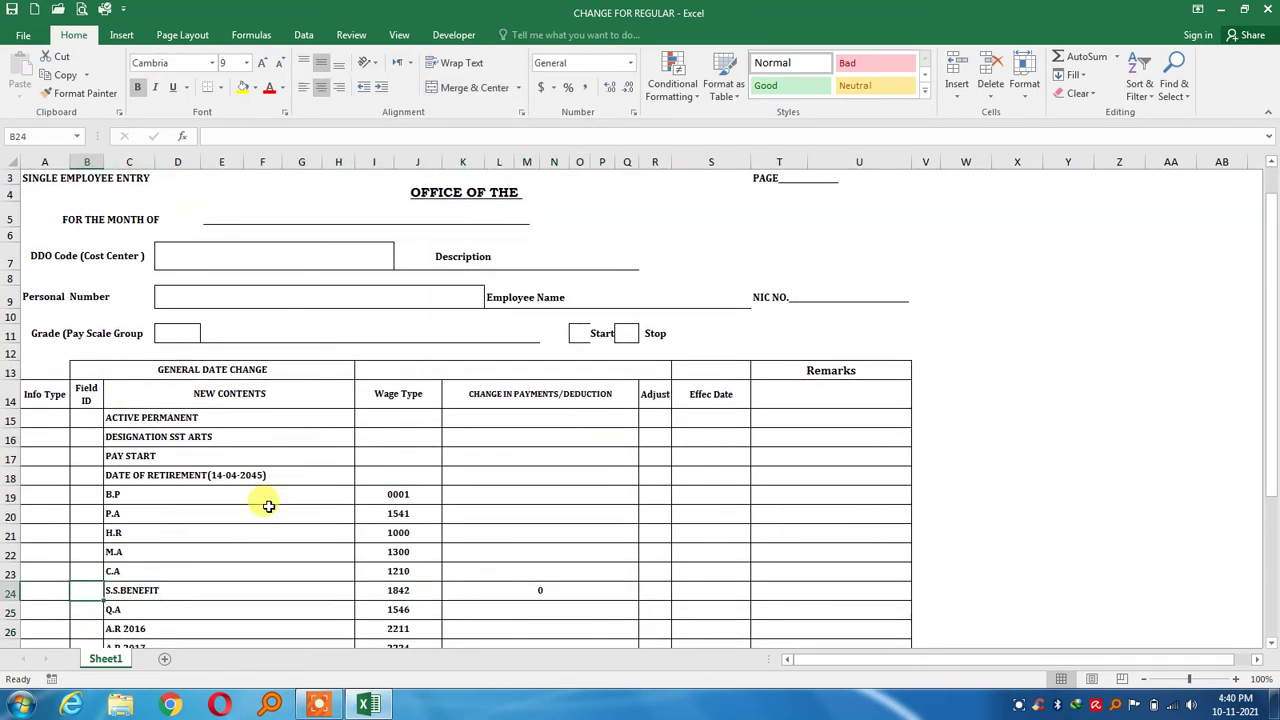
key(Right)
key(Right)
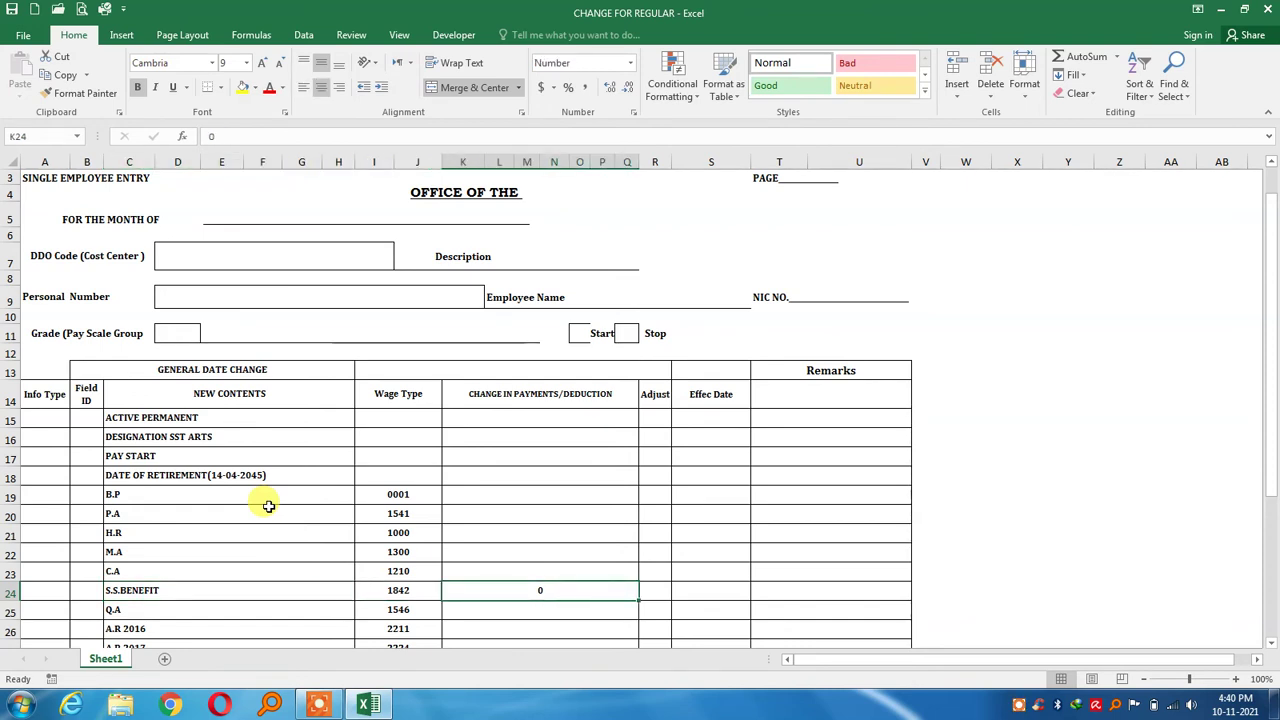
key(Down)
key(Down)
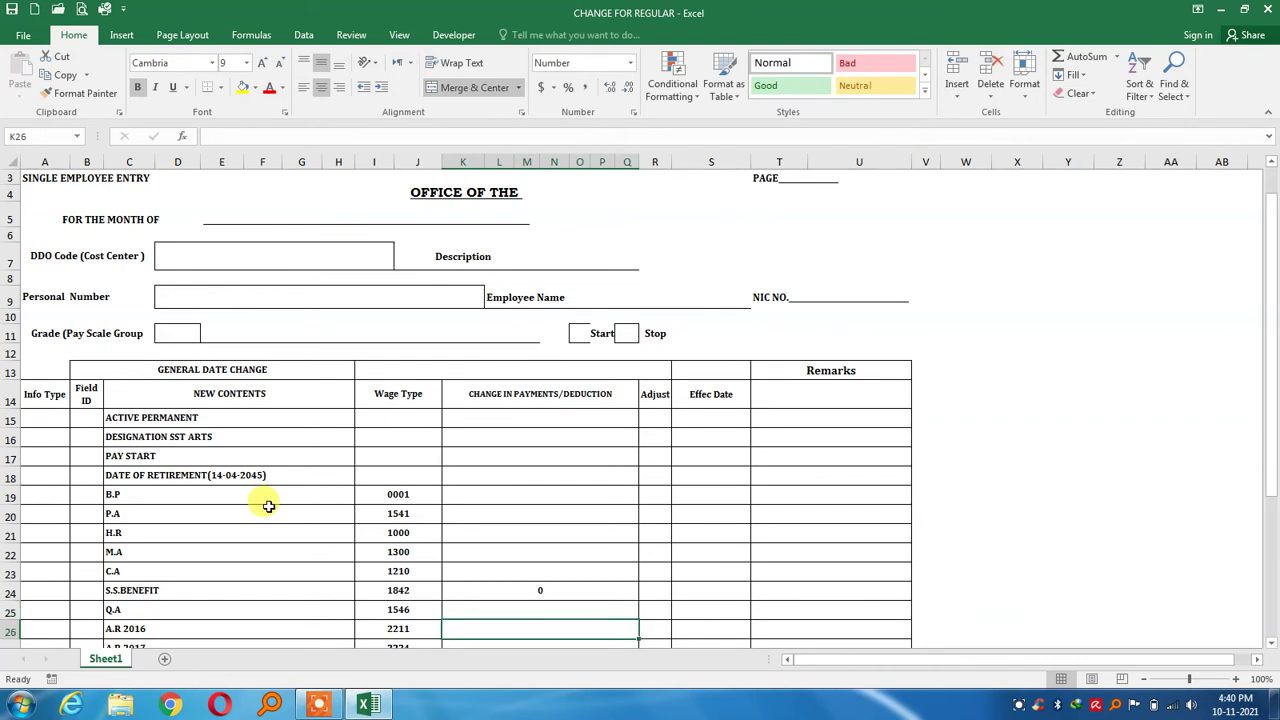
key(Down)
key(Down)
key(Down)
key(Down)
key(Down)
key(Down)
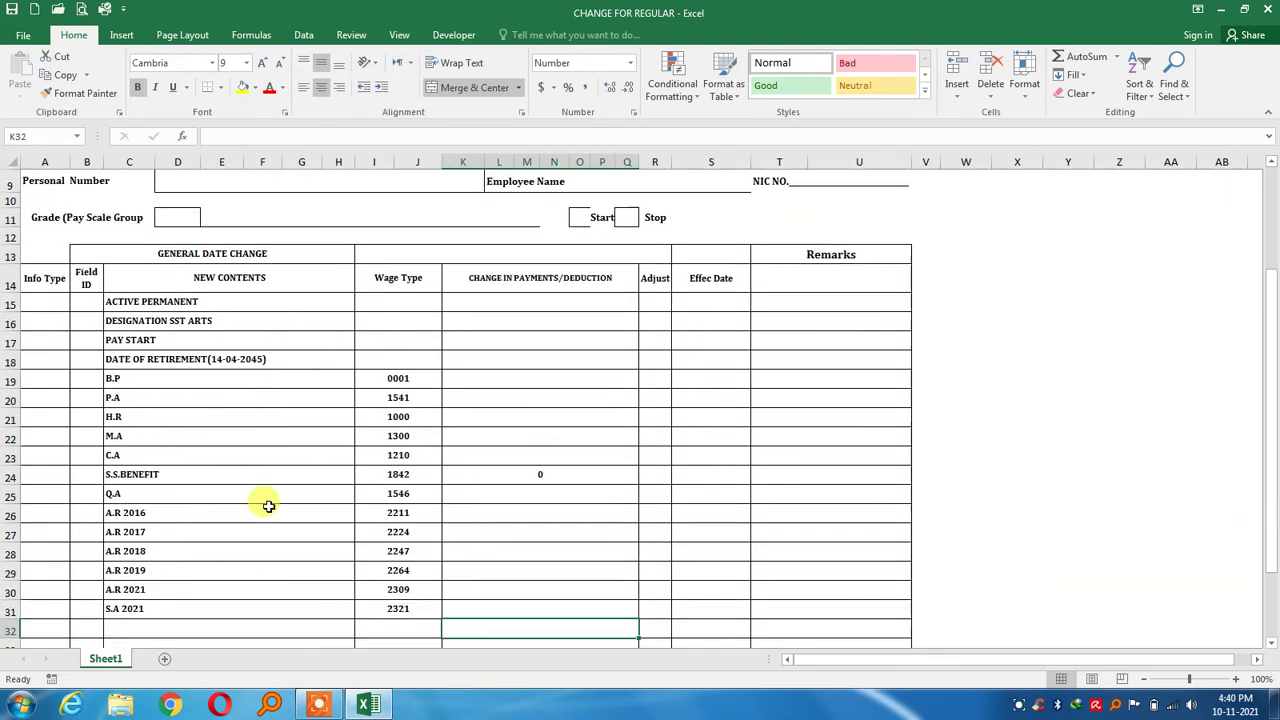
key(Up)
key(Up)
key(Up)
key(Up)
key(Up)
key(Up)
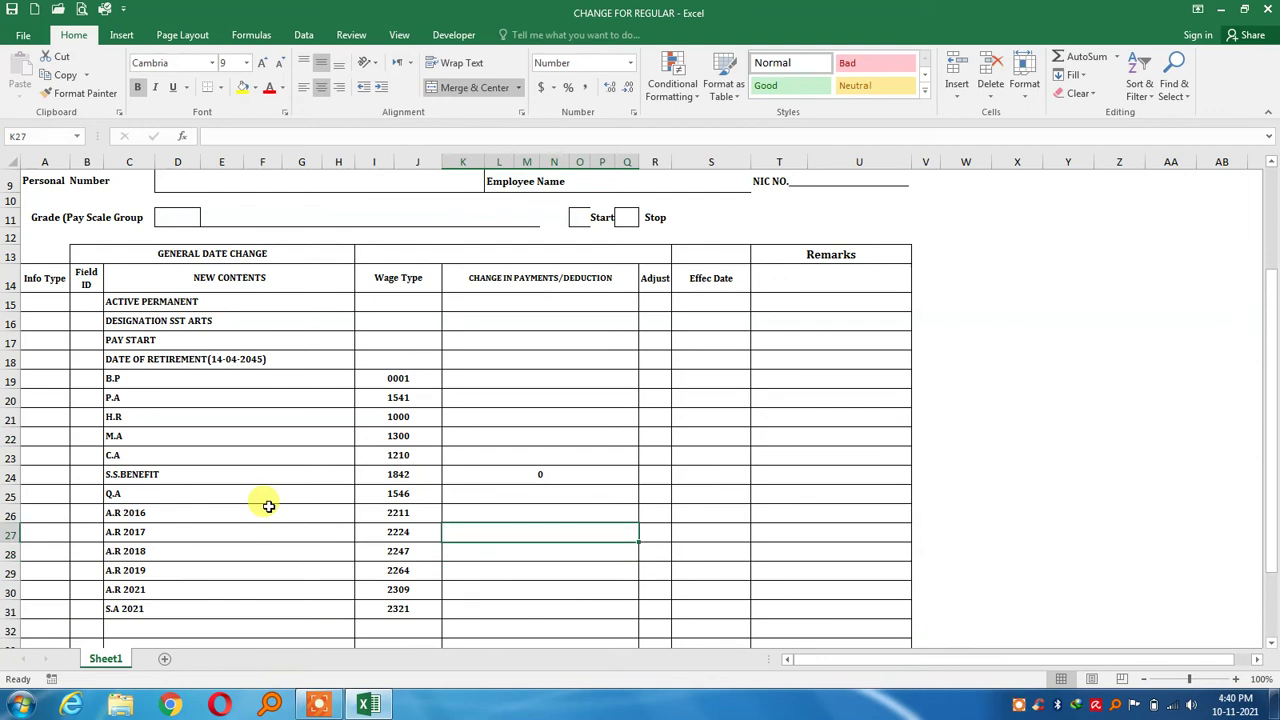
key(Left)
key(Left)
key(Left)
key(Down)
key(Right)
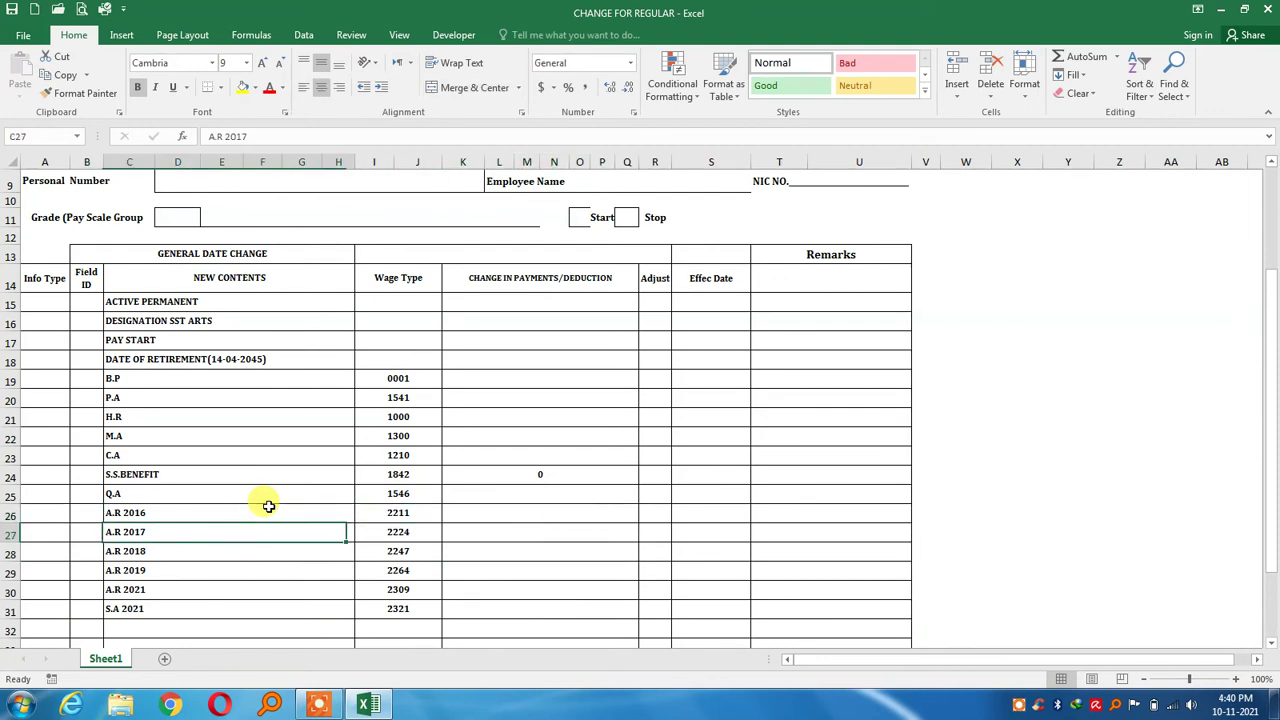
key(Right)
key(Right)
key(Down)
key(Down)
key(Down)
key(Down)
key(Down)
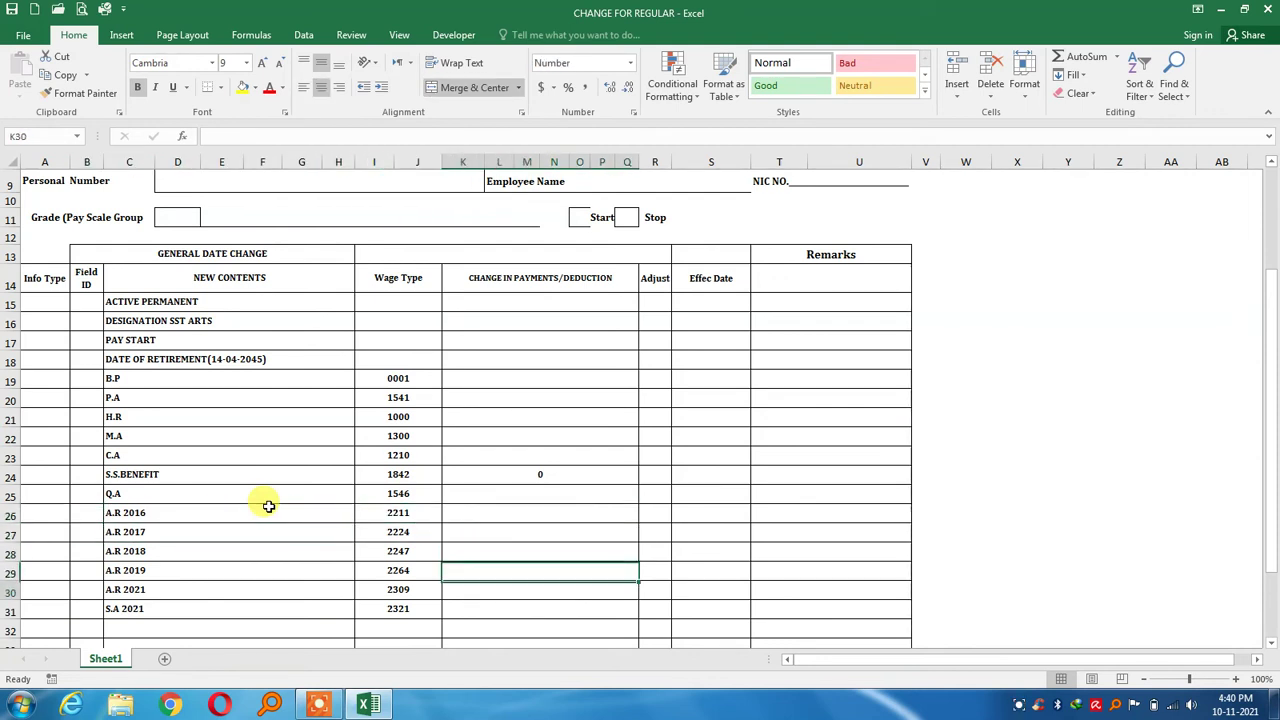
key(Up)
key(Up)
key(Up)
key(Up)
key(Up)
key(Up)
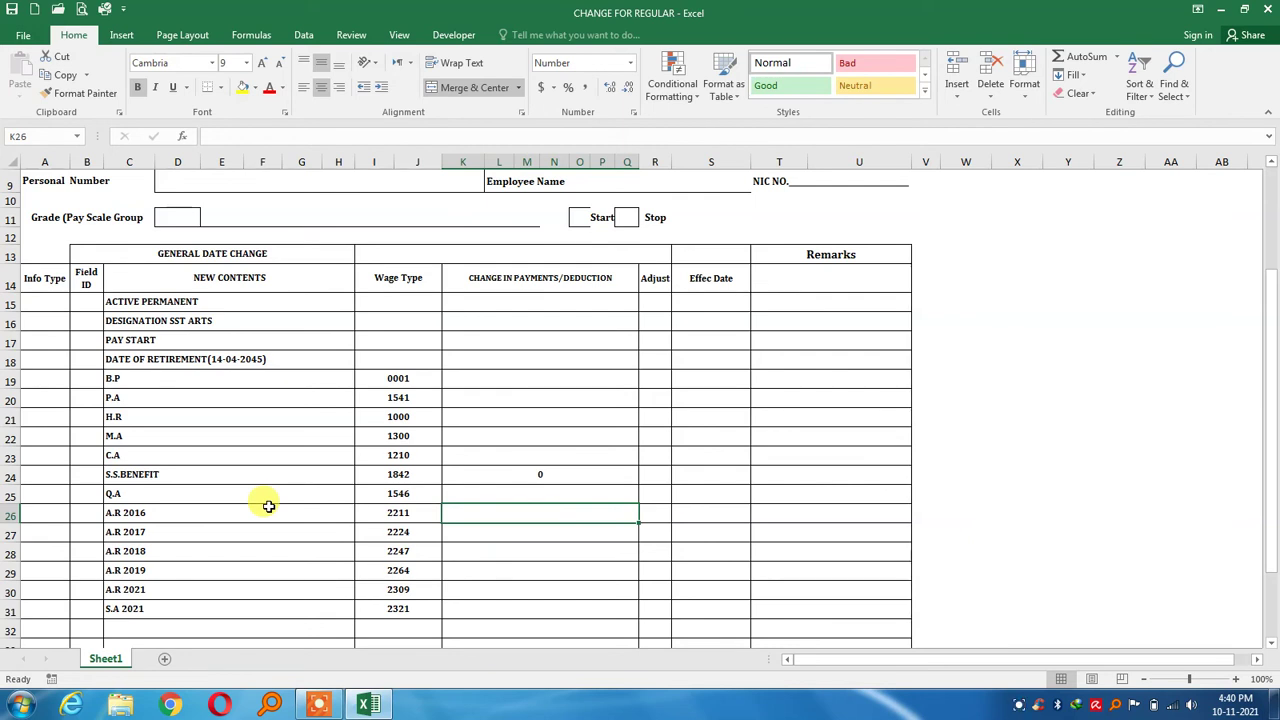
Navigate past the end of the wage list to the G.P.F wage type value in I34
key(Down)
key(Down)
key(Down)
key(Down)
key(Down)
key(Down)
key(Down)
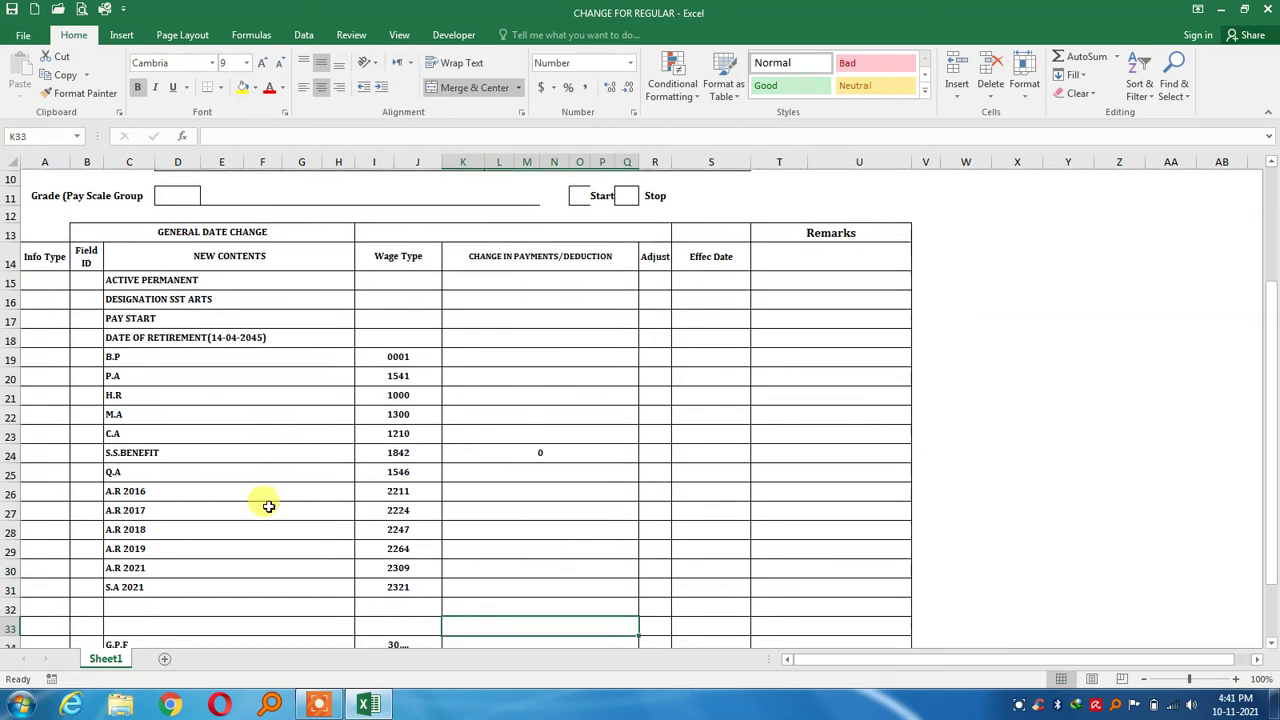
key(Down)
key(Up)
key(Up)
key(Left)
key(Left)
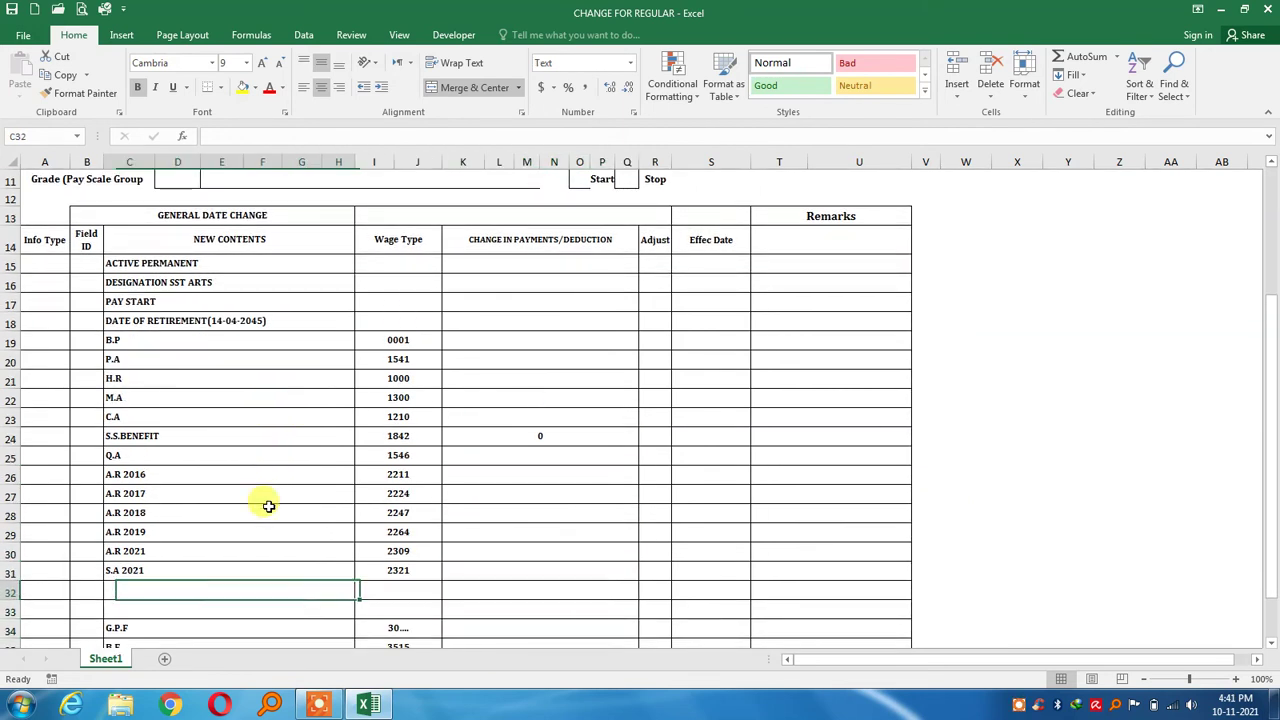
key(Down)
key(Up)
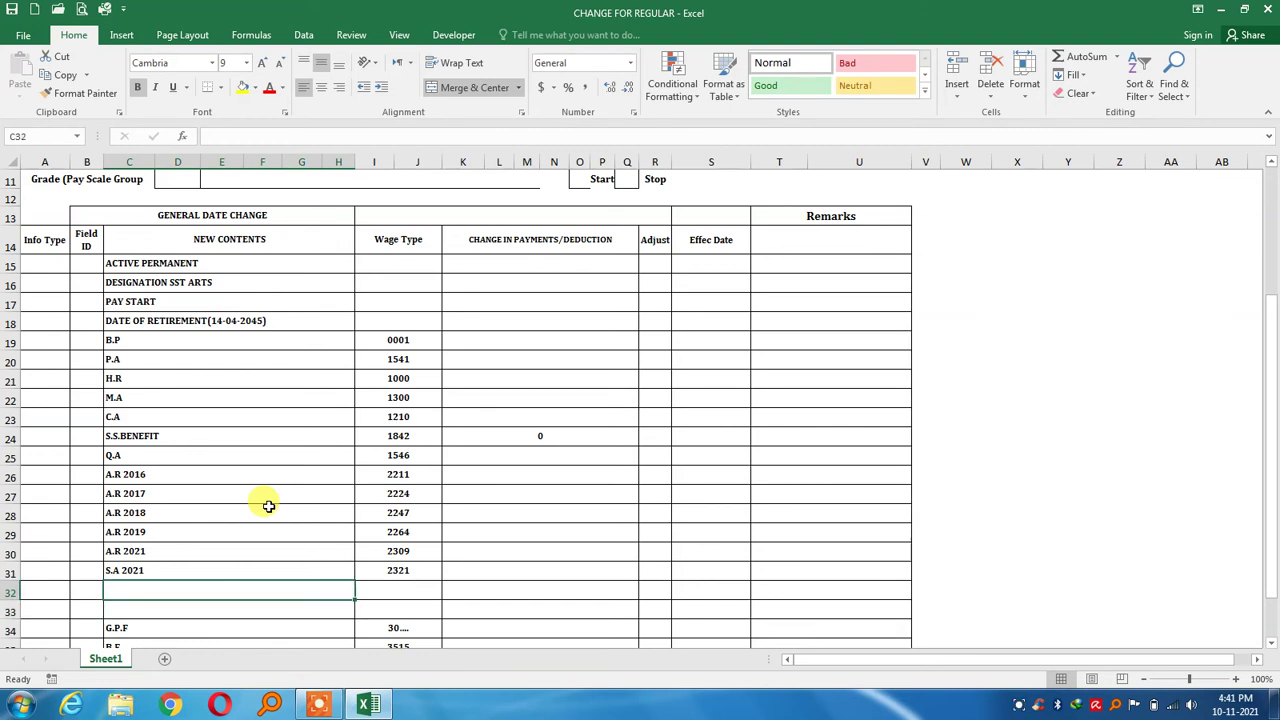
key(Right)
key(Right)
key(Down)
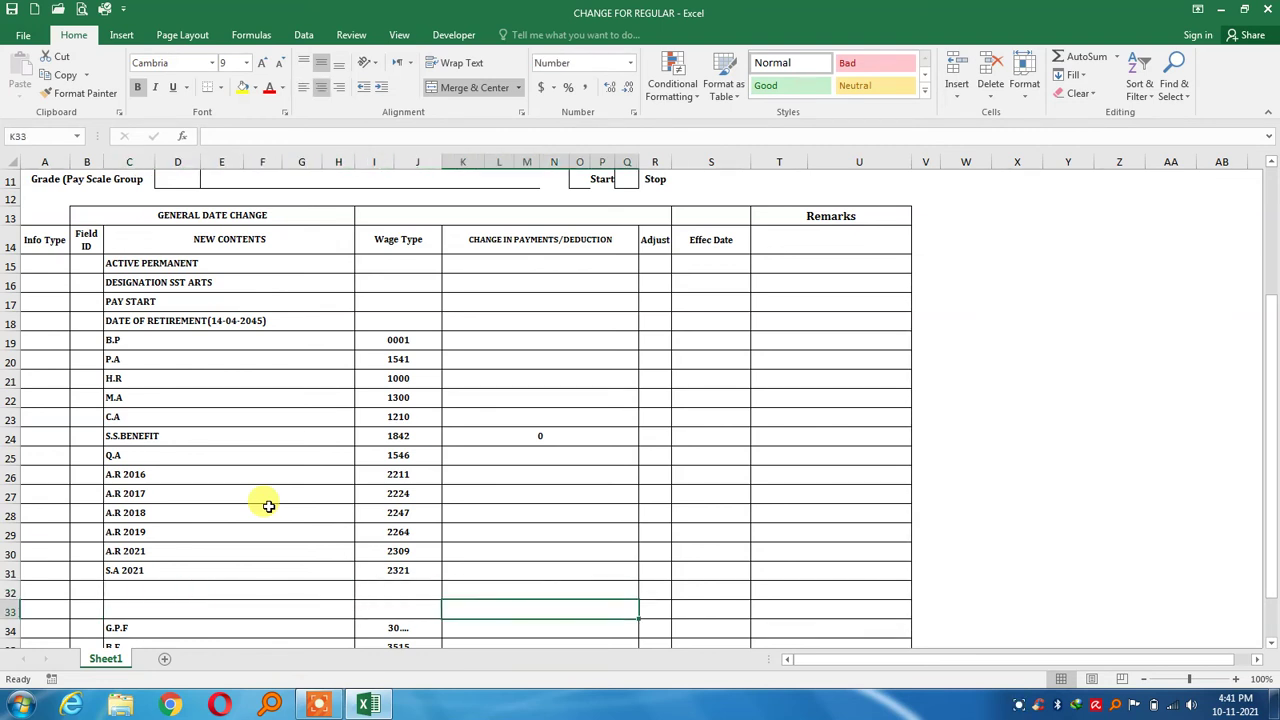
key(Left)
key(Left)
key(Down)
key(Down)
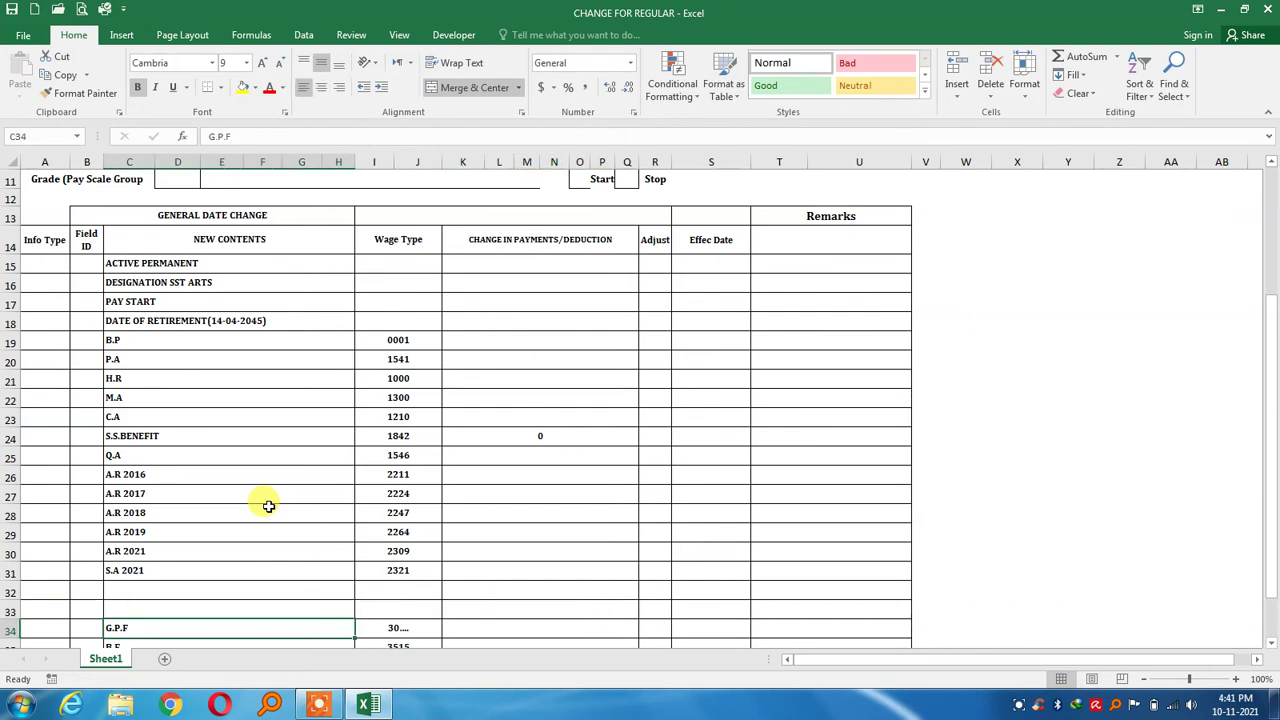
key(Down)
key(Down)
key(Up)
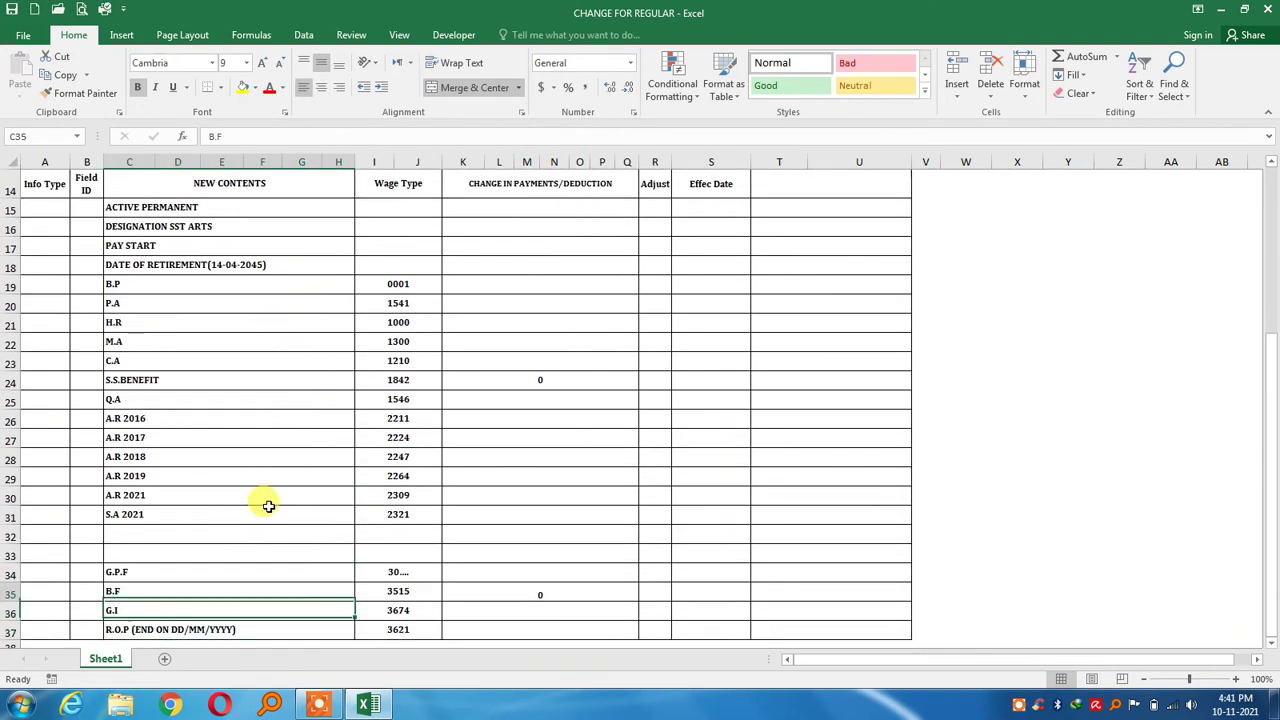
key(Up)
key(Up)
key(Right)
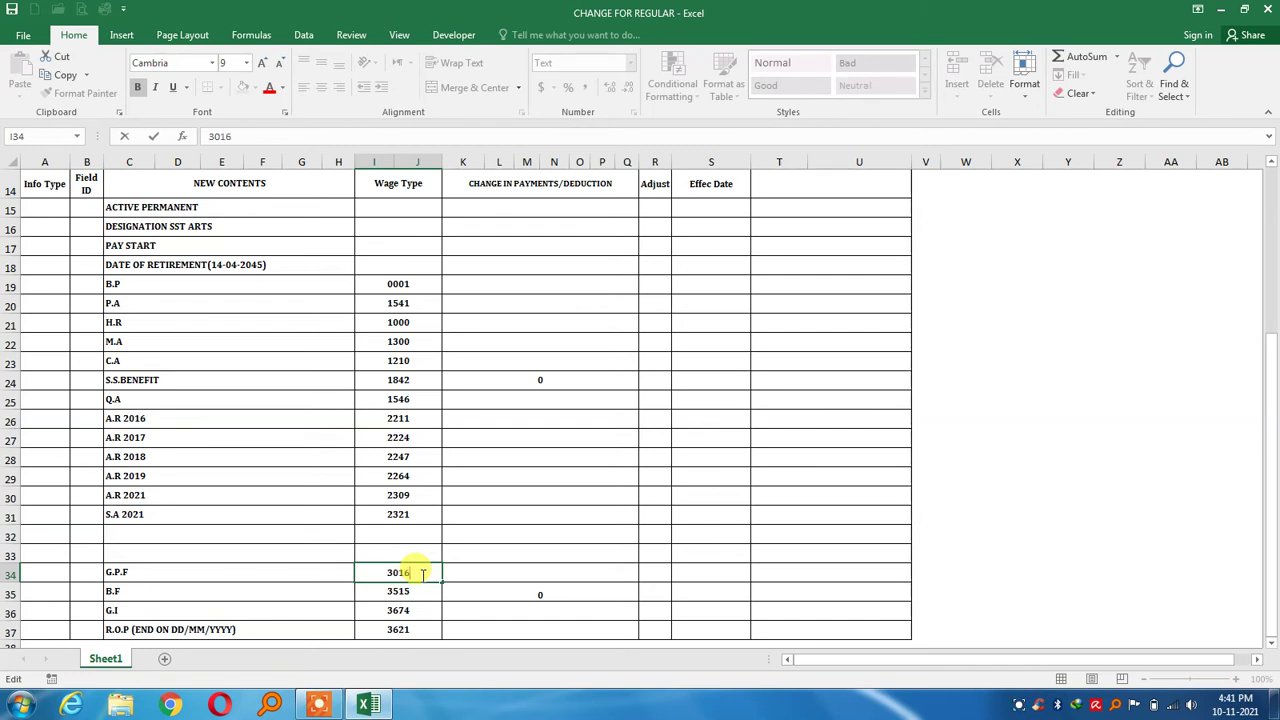
Confirm the G.P.F wage type as 30 and move to the R.O.P description in C37
key(Return)
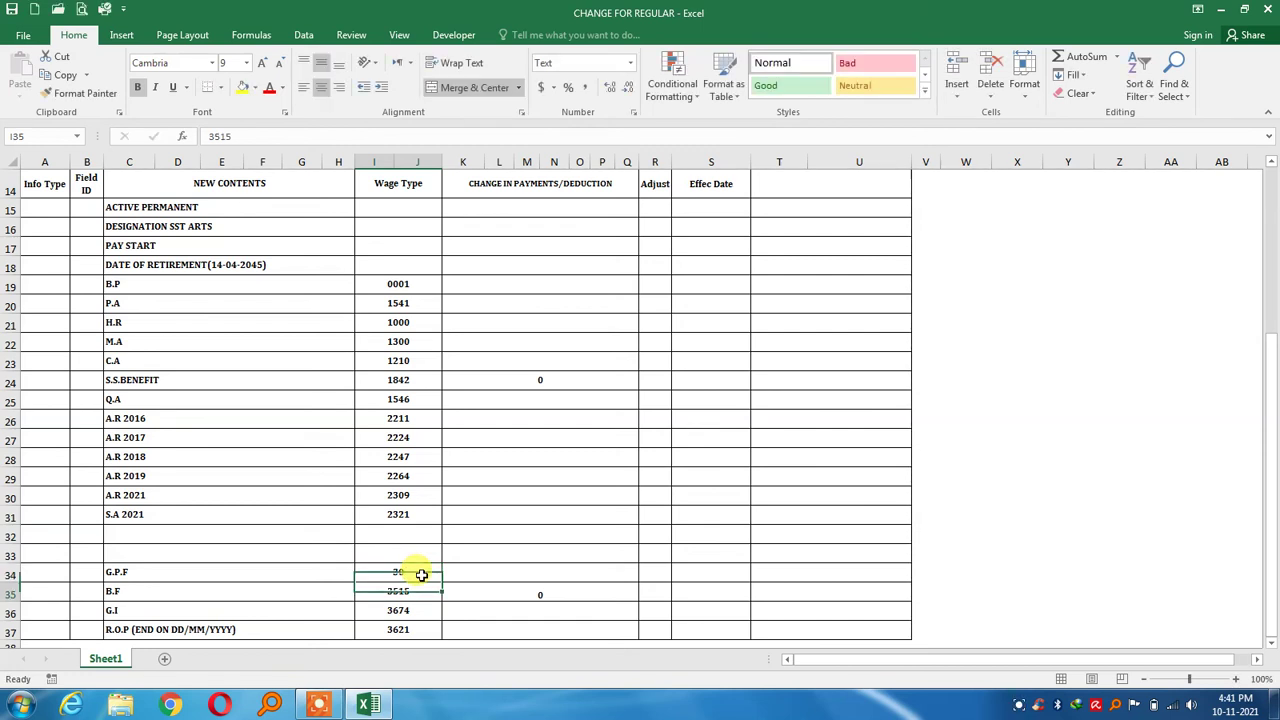
key(Down)
key(Down)
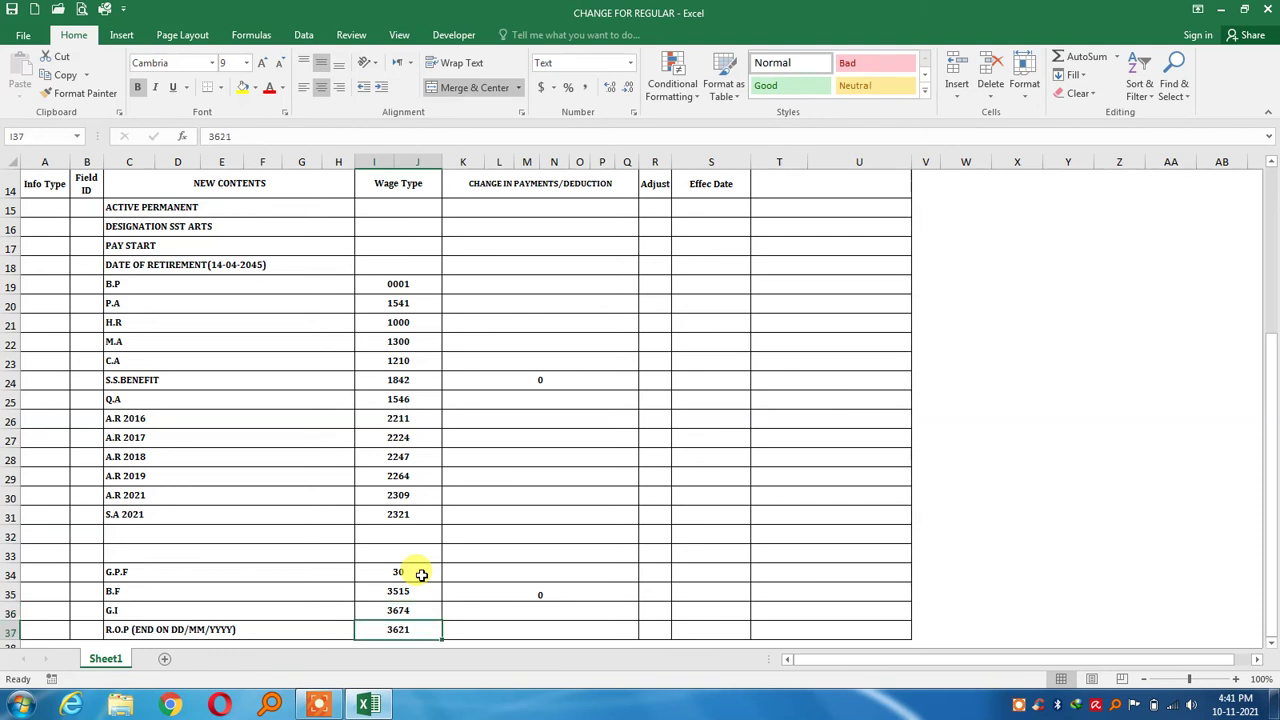
scroll(421, 575, down, 1)
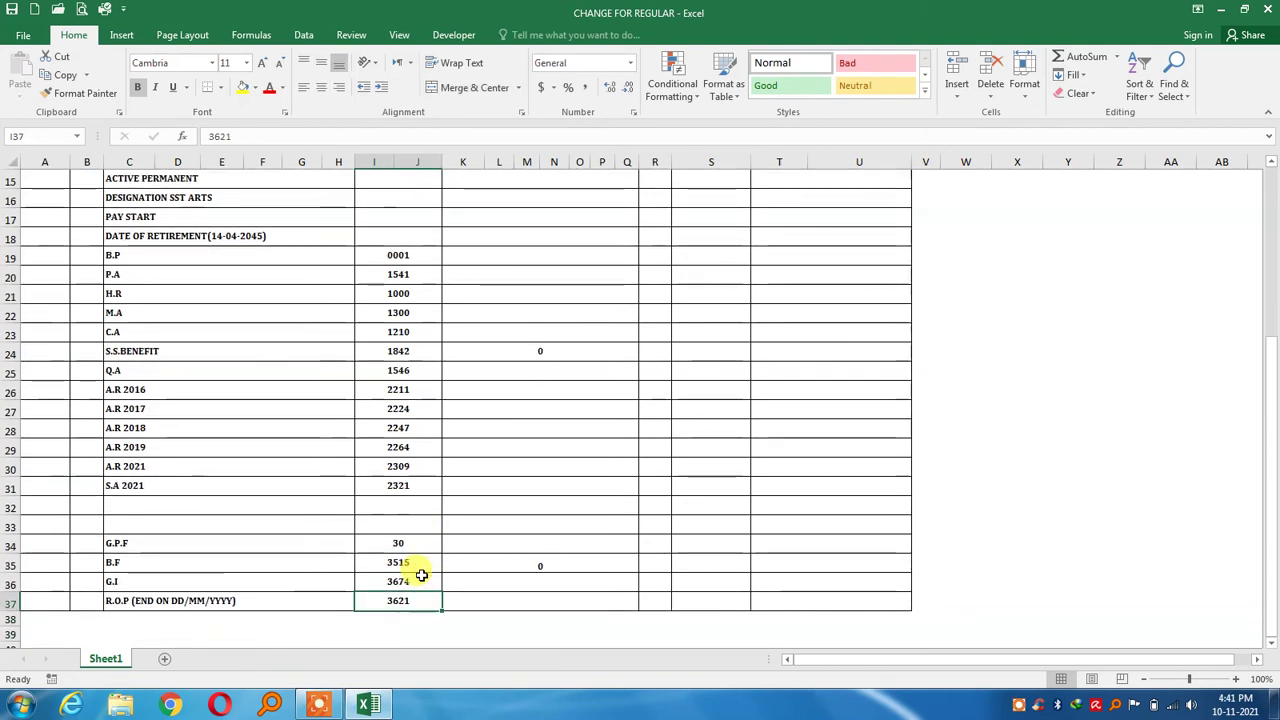
key(Left)
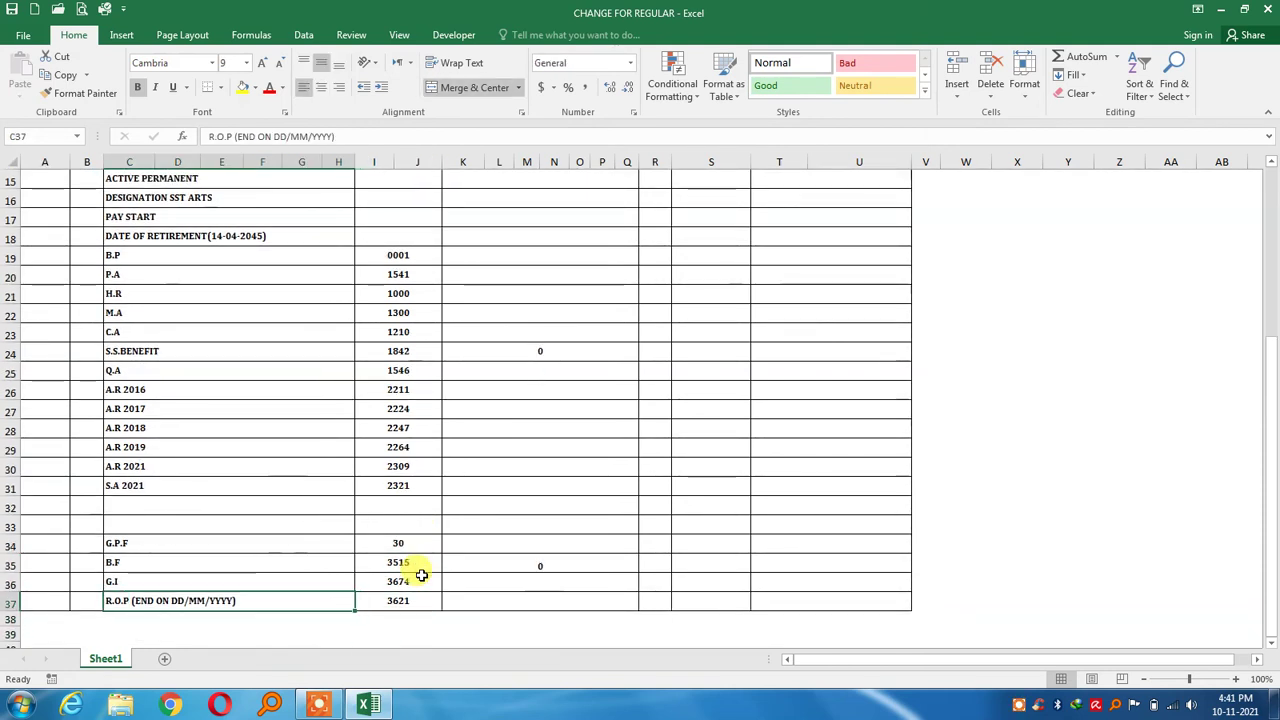
key(Right)
key(Right)
key(Right)
key(Right)
key(Right)
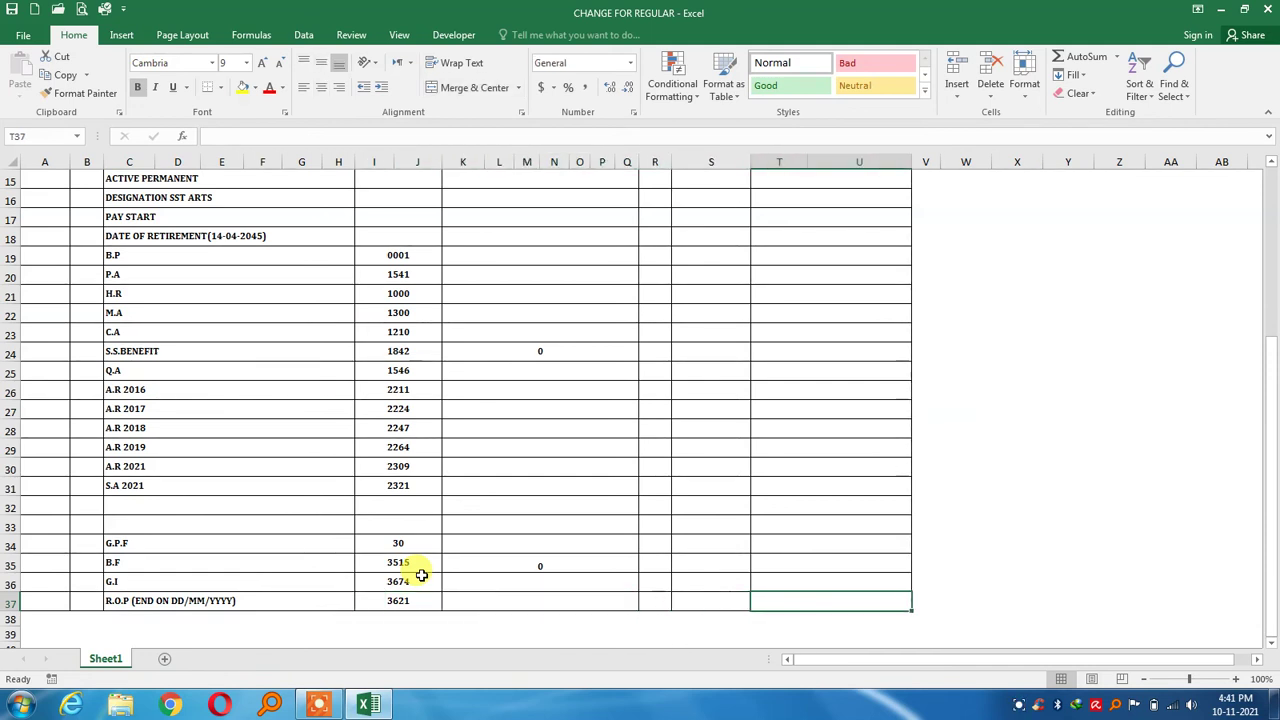
key(Left)
key(Left)
key(Left)
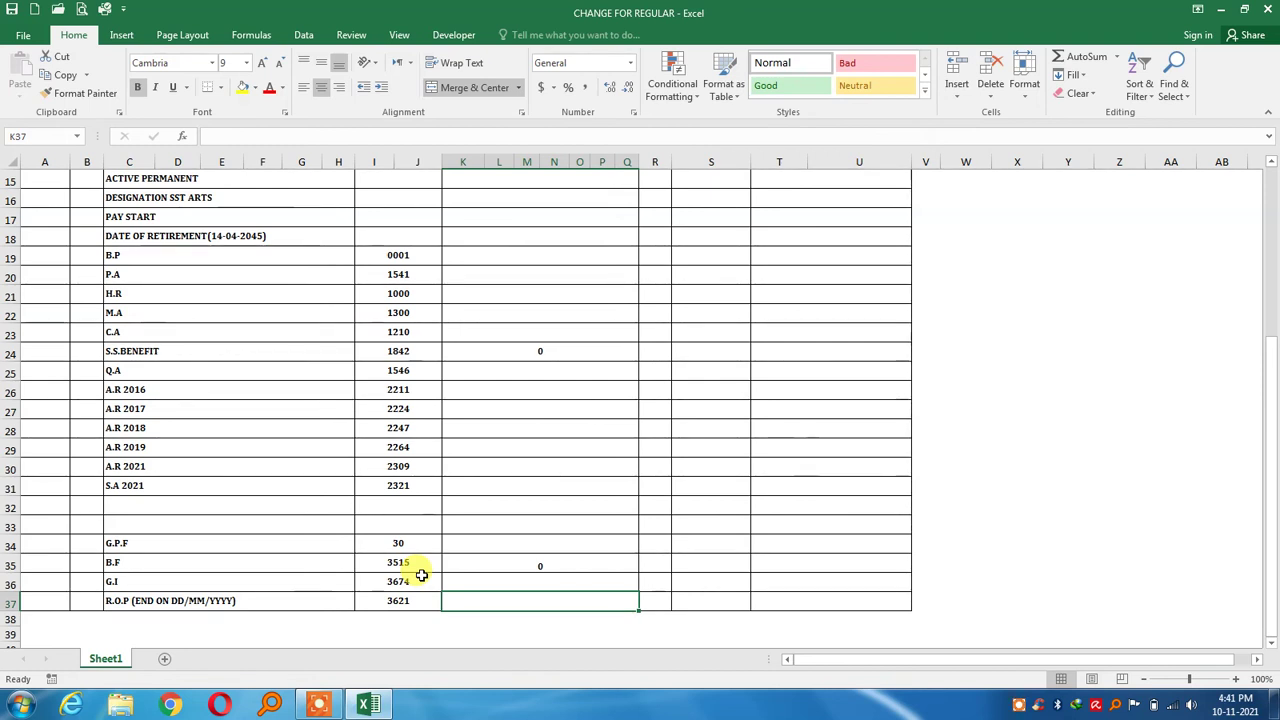
key(Left)
key(Left)
key(Left)
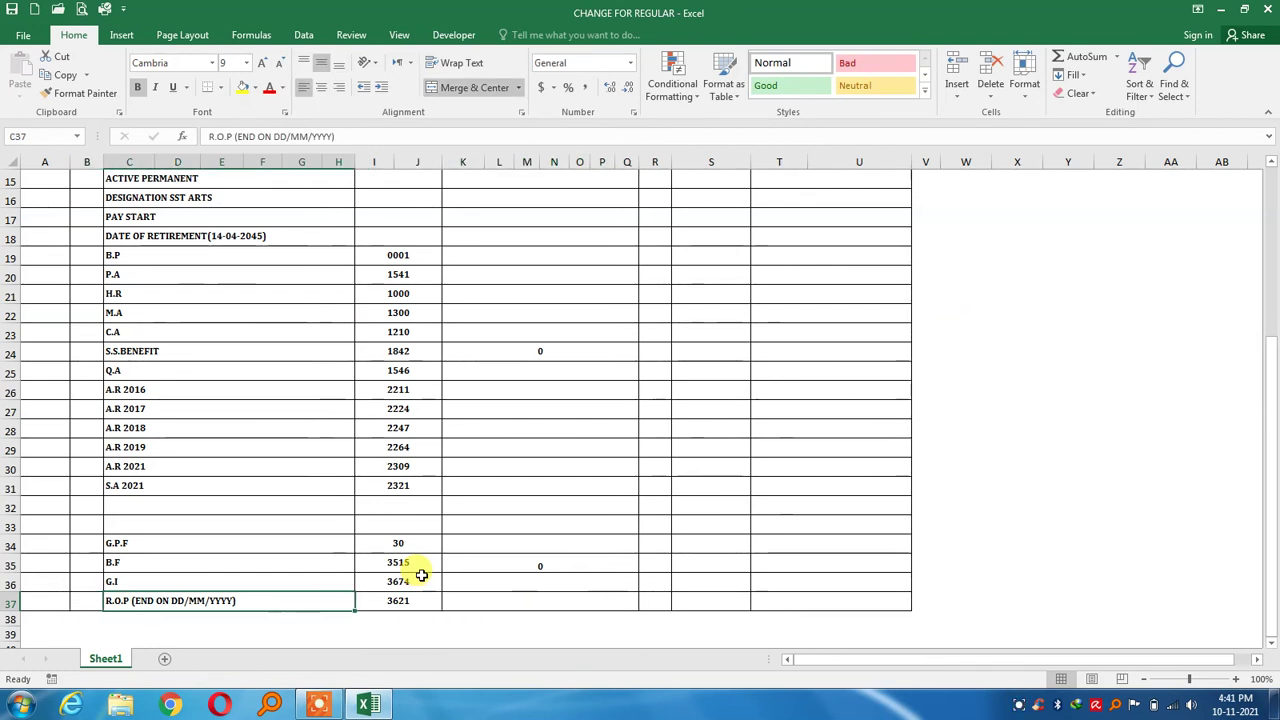
Replace the R.O.P placeholder so the line reads R.O.P (END ON 30-06-2022)
key(F2)
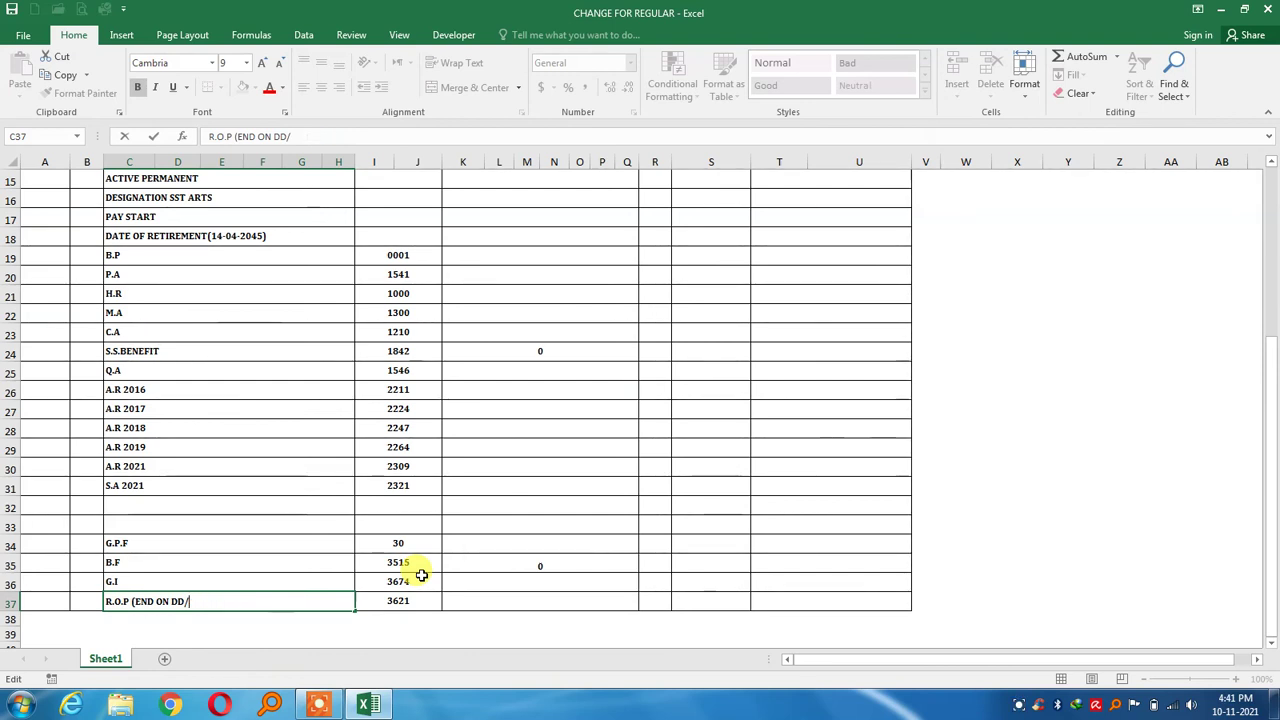
key(BackSpace)
key(BackSpace)
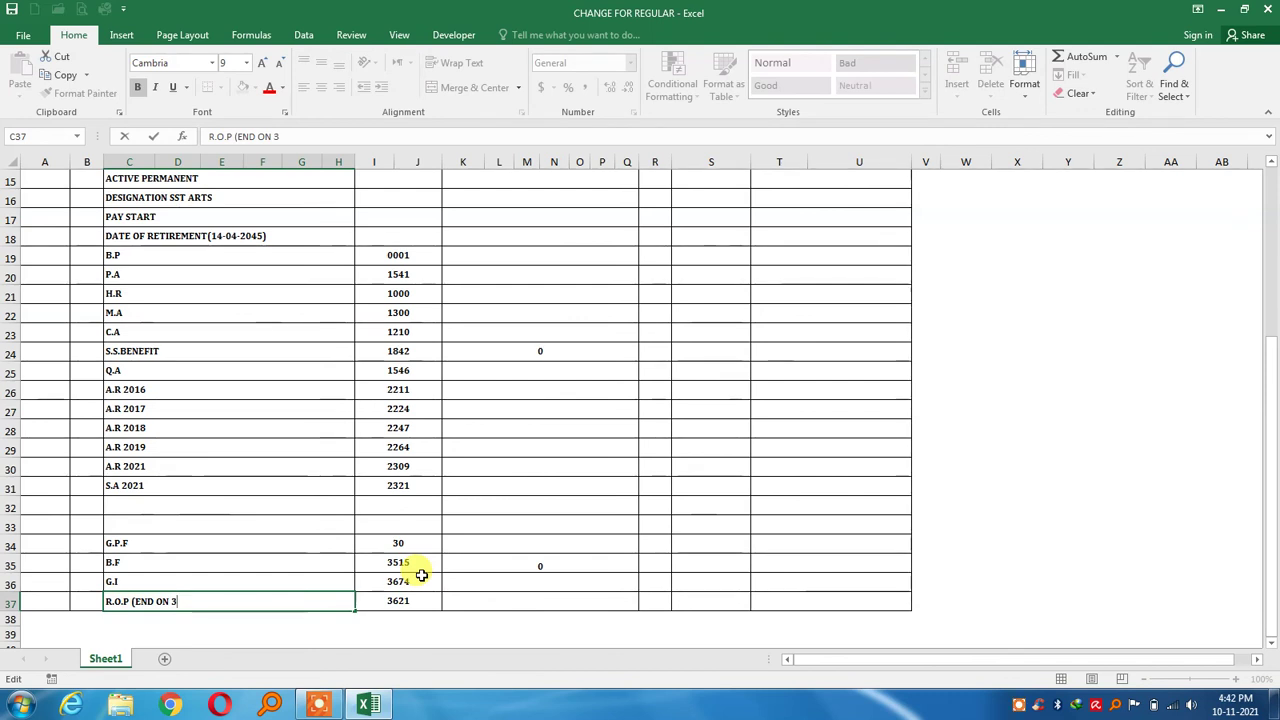
text(30-)
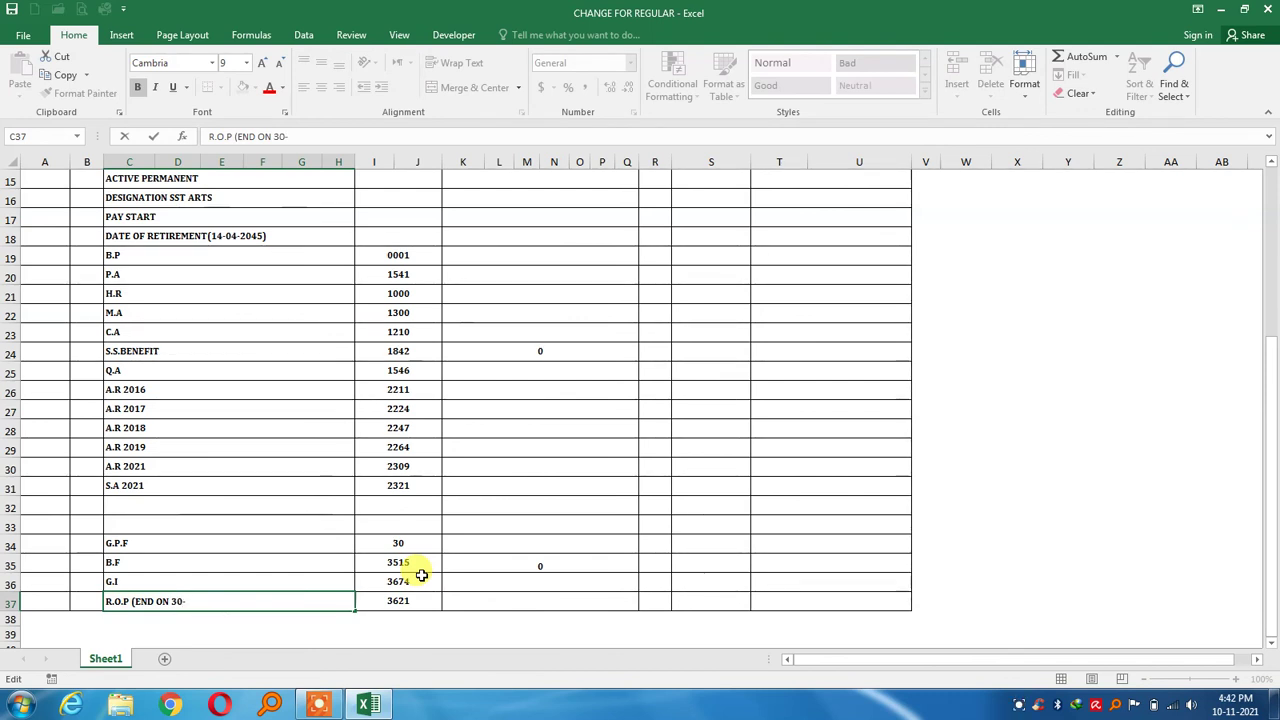
text(06-202)
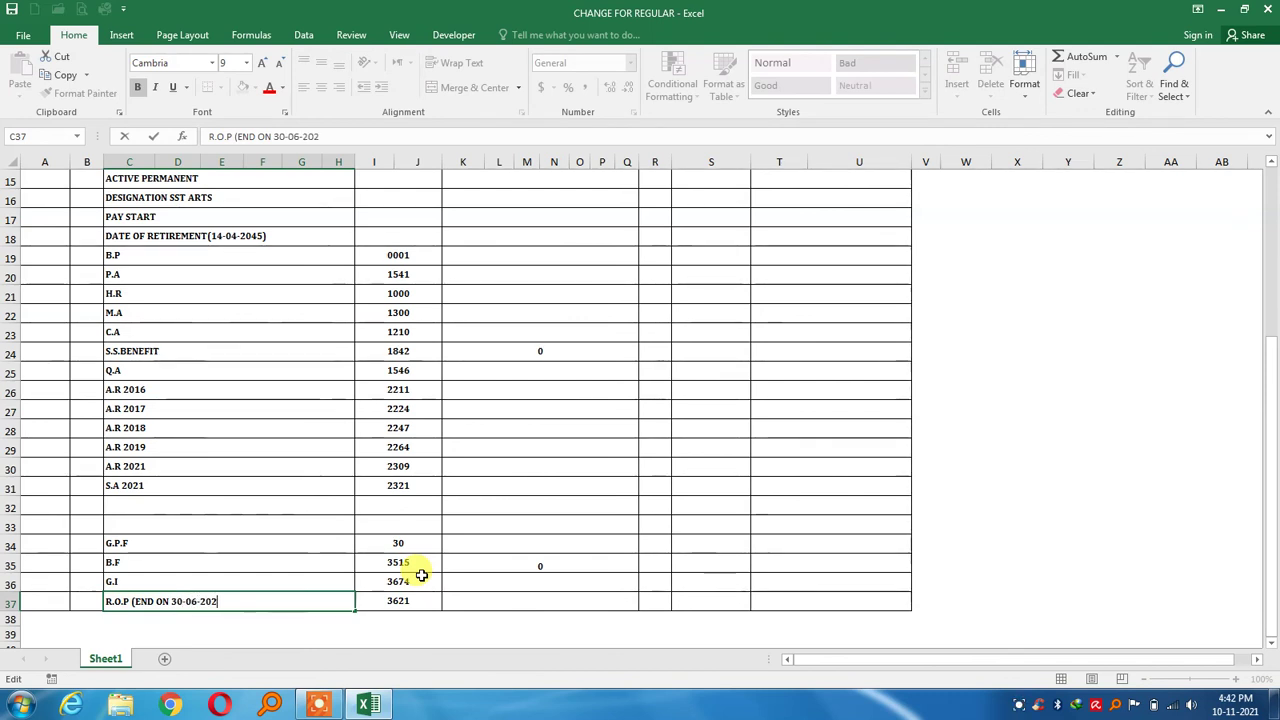
text(2))
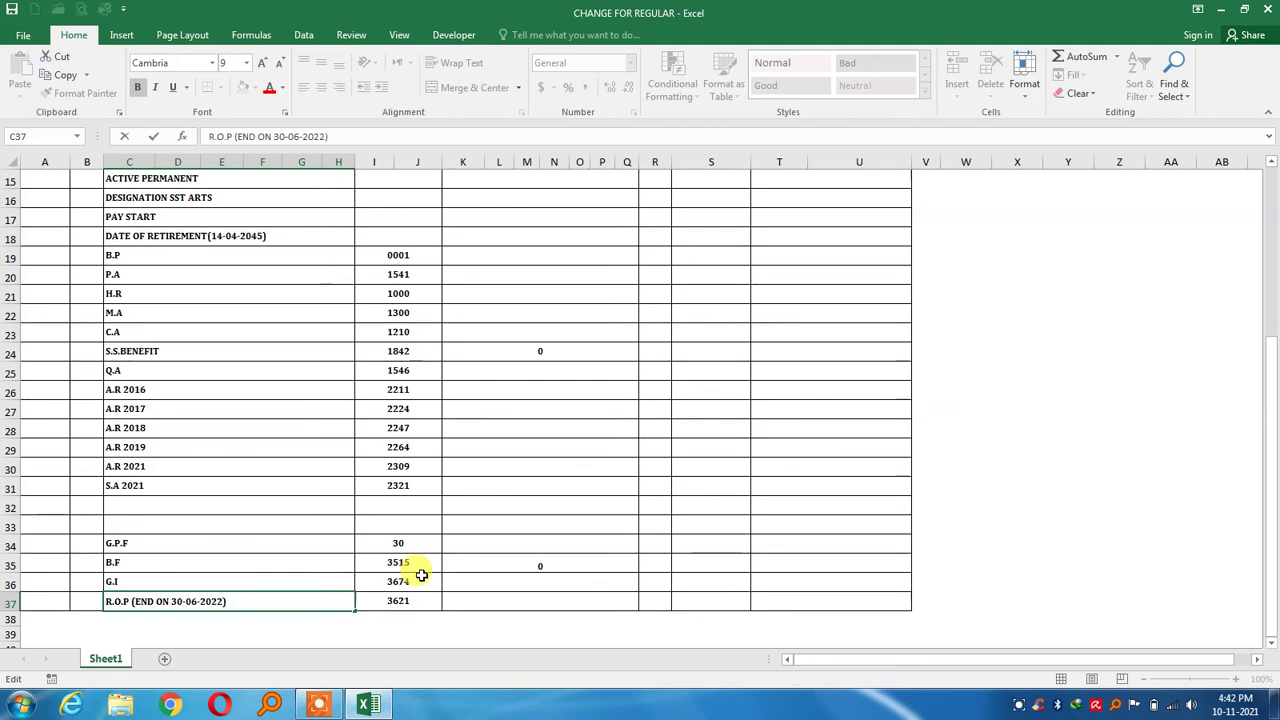
key(Return)
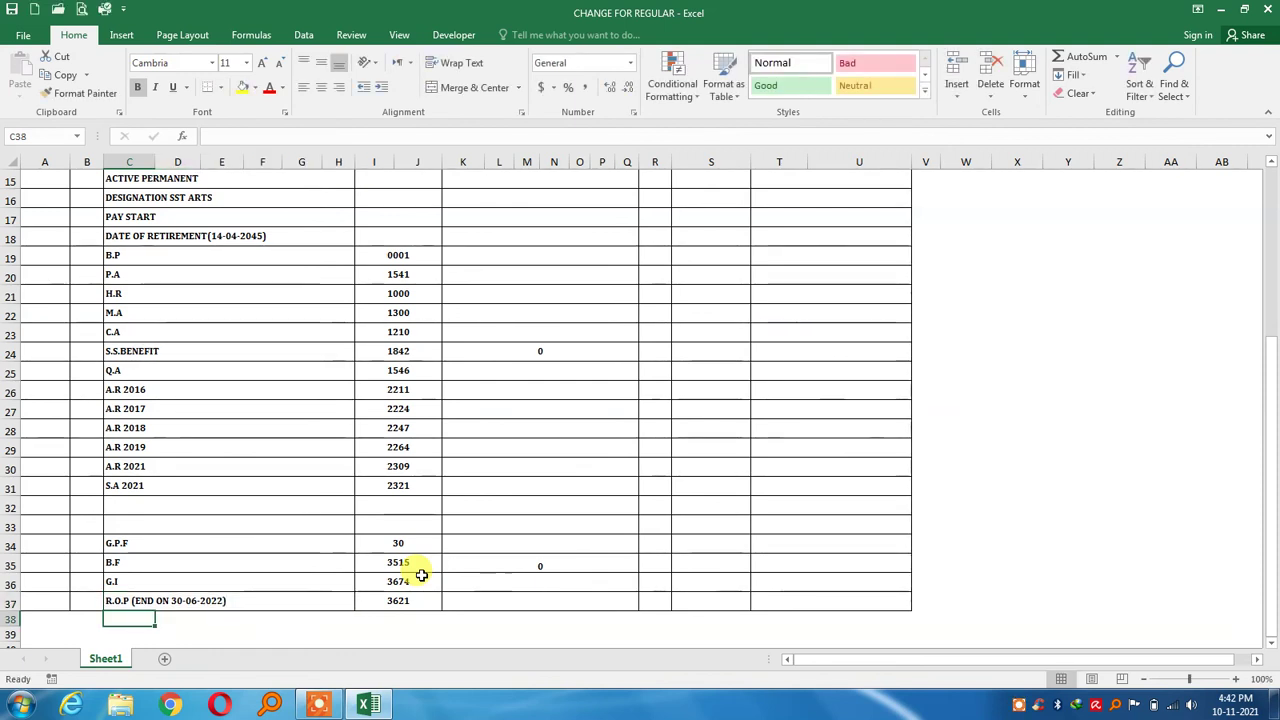
key(Up)
key(Up)
key(Up)
key(Up)
key(Up)
key(Up)
key(Up)
key(Up)
key(Up)
key(Up)
key(Up)
key(Up)
key(Up)
key(Up)
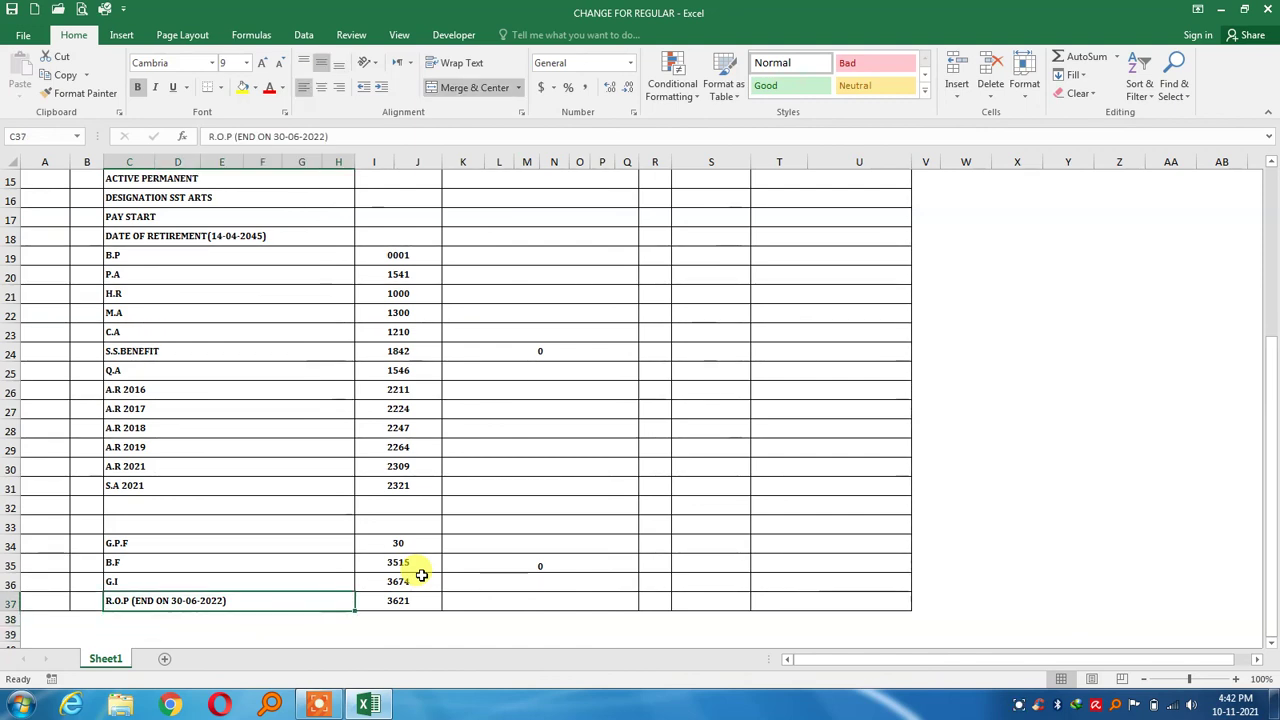
key(Up)
key(Up)
key(Up)
key(Up)
key(Up)
key(Up)
key(Up)
key(Up)
key(Up)
key(Up)
key(Up)
key(Up)
key(Up)
key(Up)
key(Up)
key(Up)
key(Up)
key(Up)
key(Up)
key(Up)
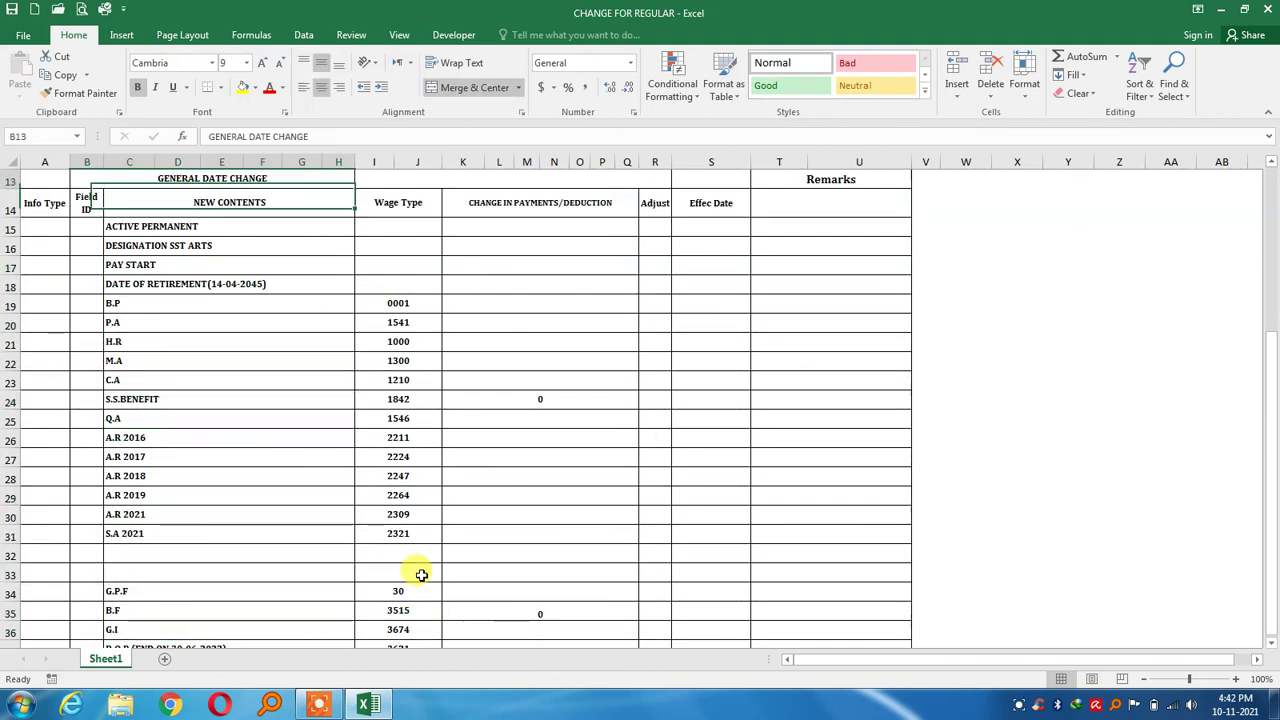
key(Right)
key(Right)
key(Right)
key(Right)
key(Right)
key(Right)
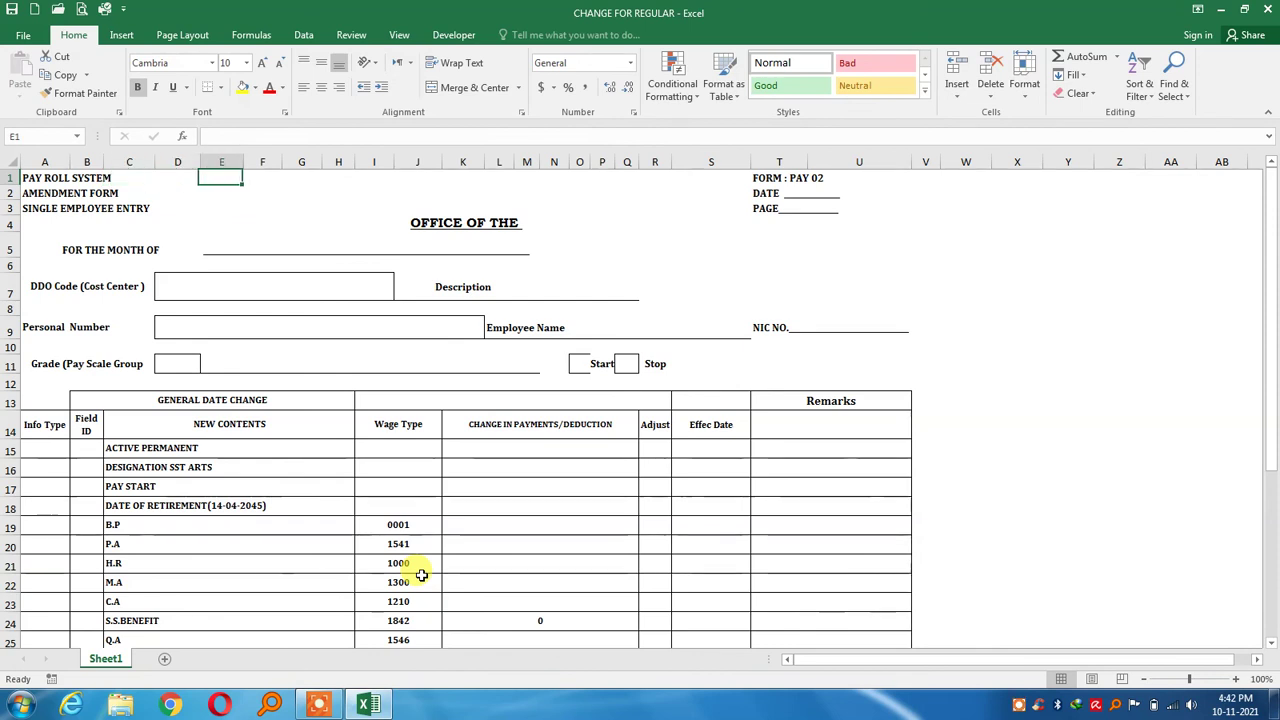
key(Right)
key(Right)
key(Right)
key(Right)
key(Right)
key(Right)
key(Right)
key(Right)
key(Right)
key(Right)
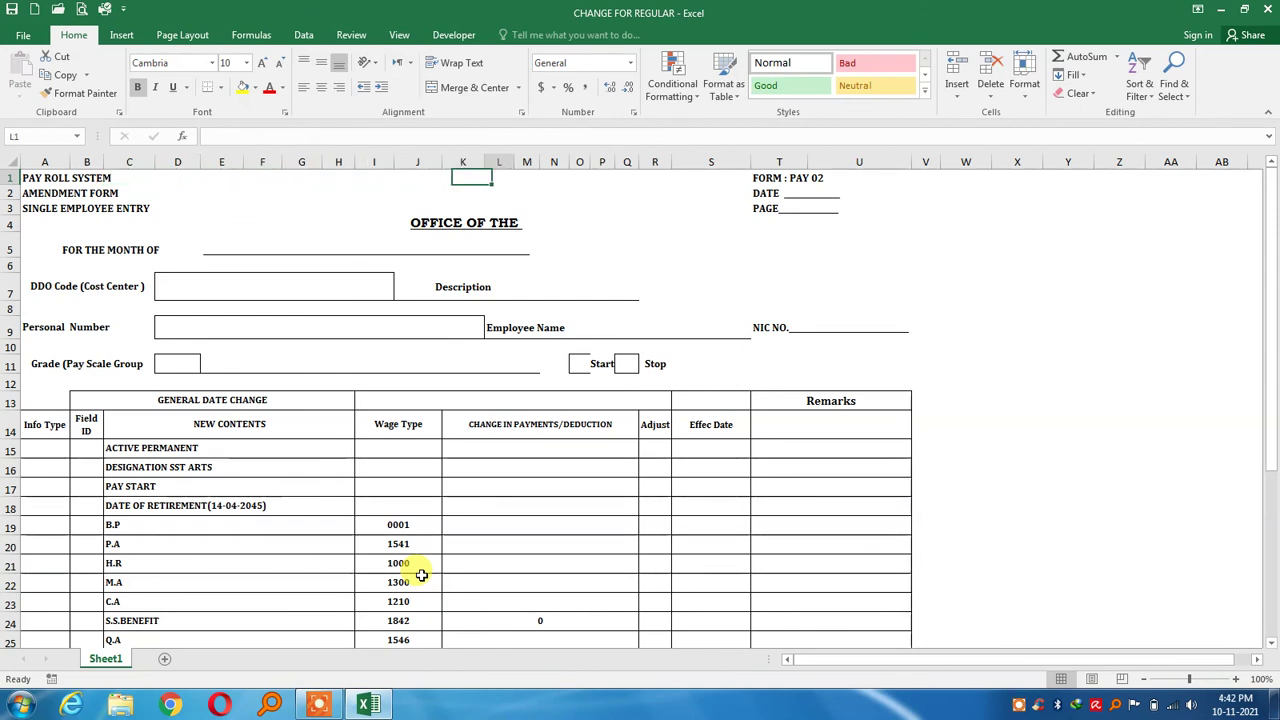
key(Right)
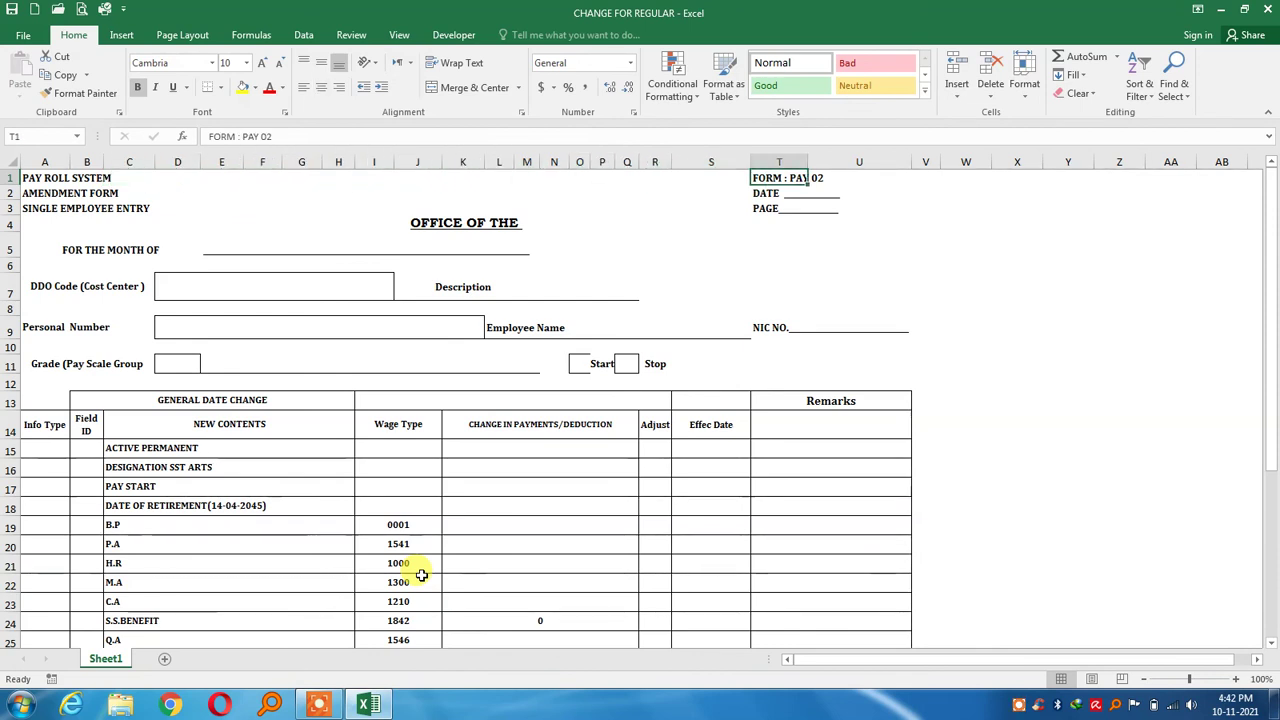
key(Left)
key(Down)
key(Down)
key(Down)
key(Down)
key(Down)
key(Down)
key(Down)
key(Down)
key(Down)
key(Down)
key(Down)
key(Down)
key(Down)
key(Down)
key(Down)
key(Down)
key(Down)
key(Down)
key(Down)
key(Down)
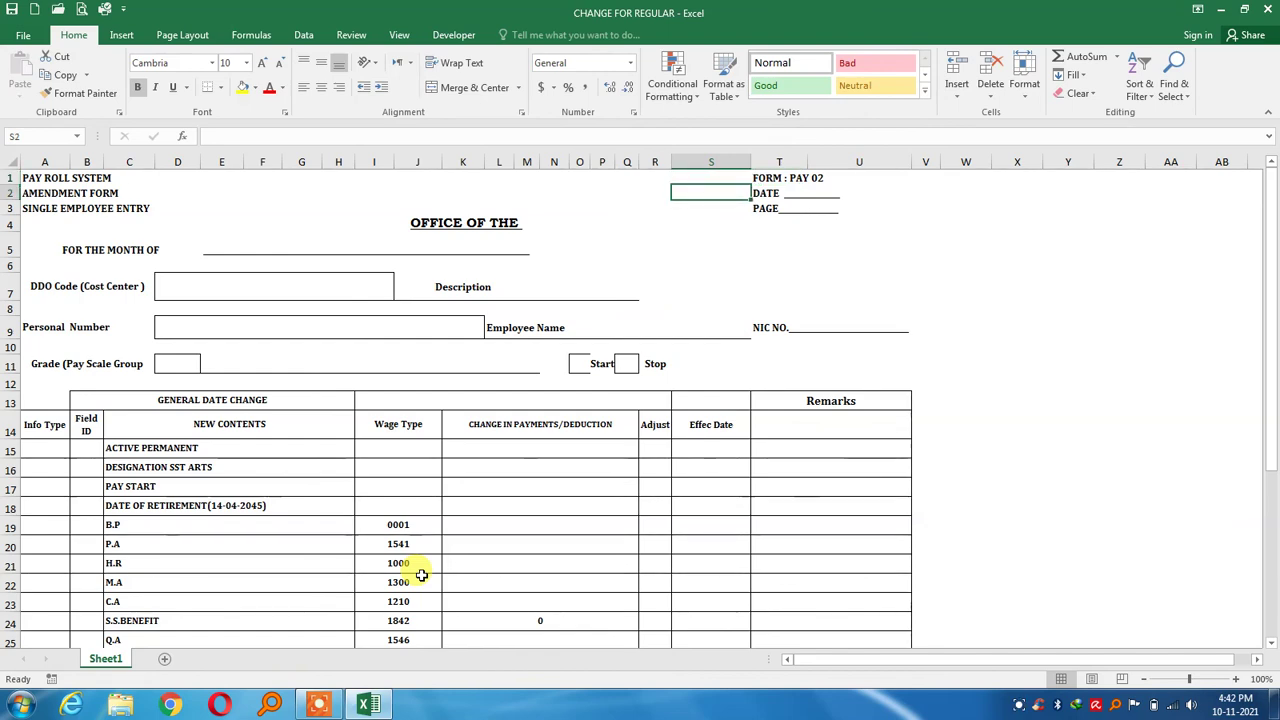
key(Down)
key(Down)
key(Down)
key(Down)
key(Down)
key(Down)
key(Down)
key(Down)
key(Down)
key(Down)
key(Down)
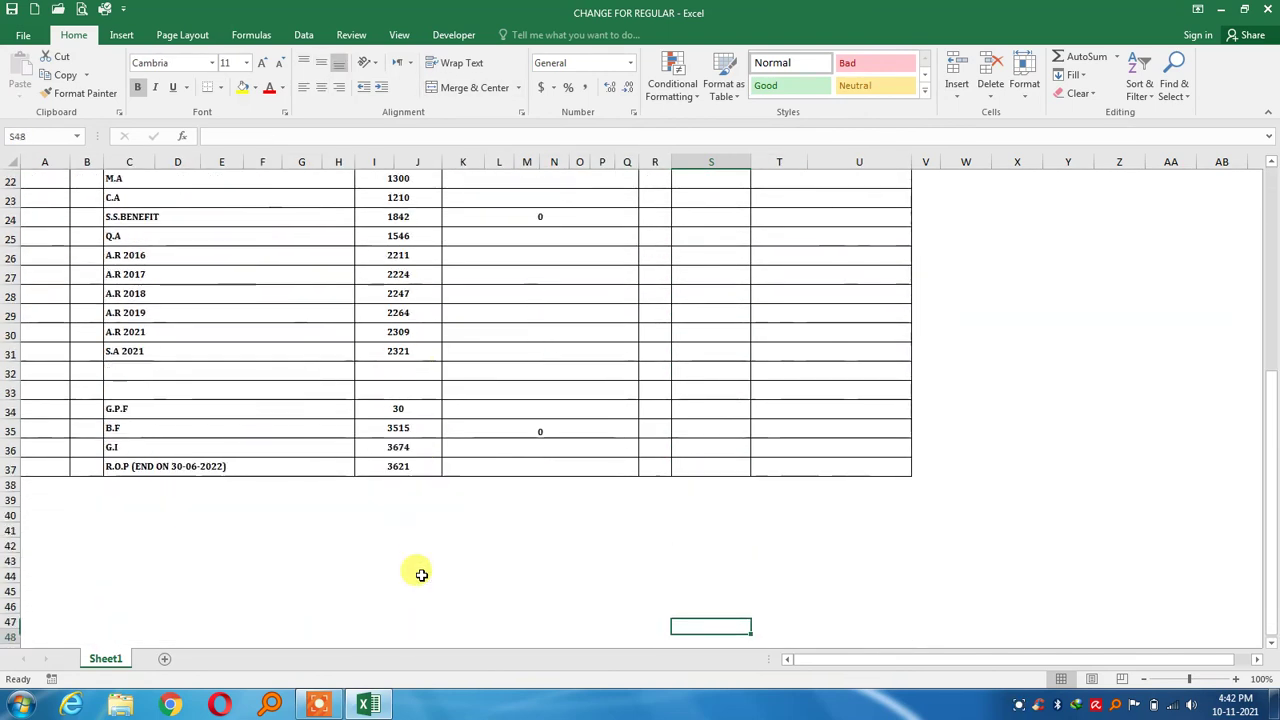
key(Left)
key(Up)
key(Up)
key(Up)
key(Up)
key(Up)
key(Up)
key(Up)
key(Up)
key(Up)
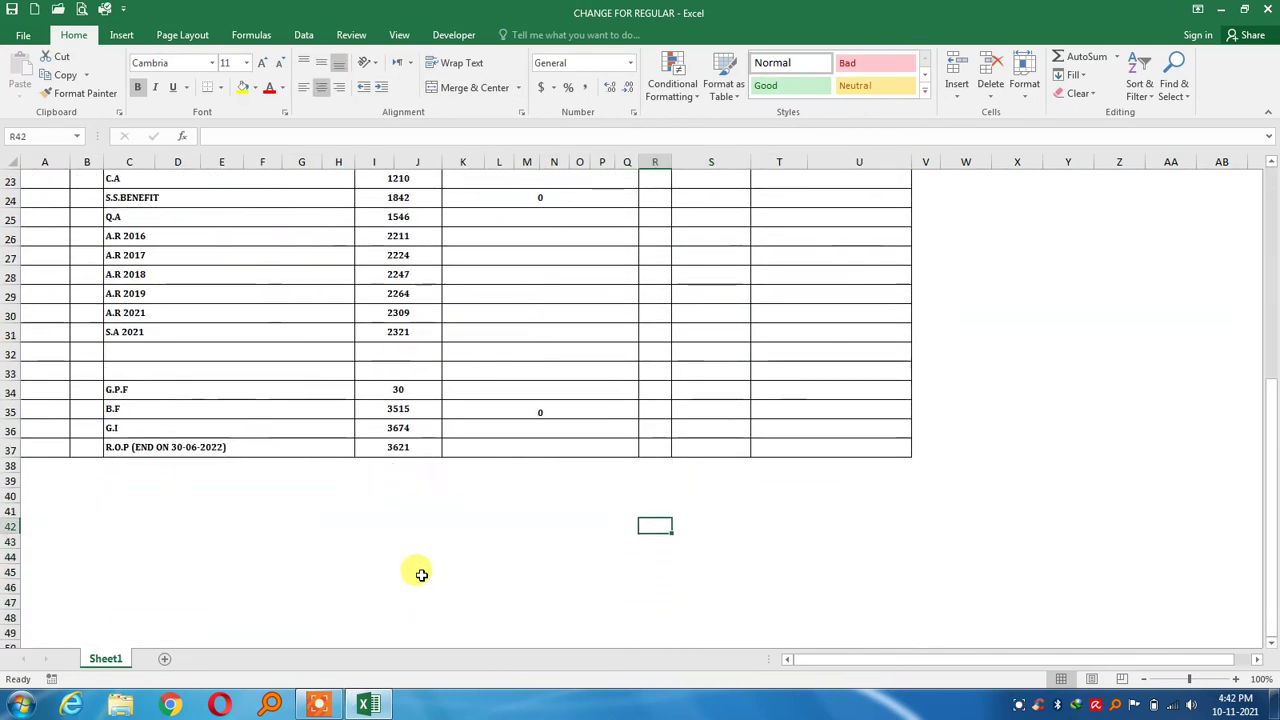
key(Left)
key(Left)
key(Left)
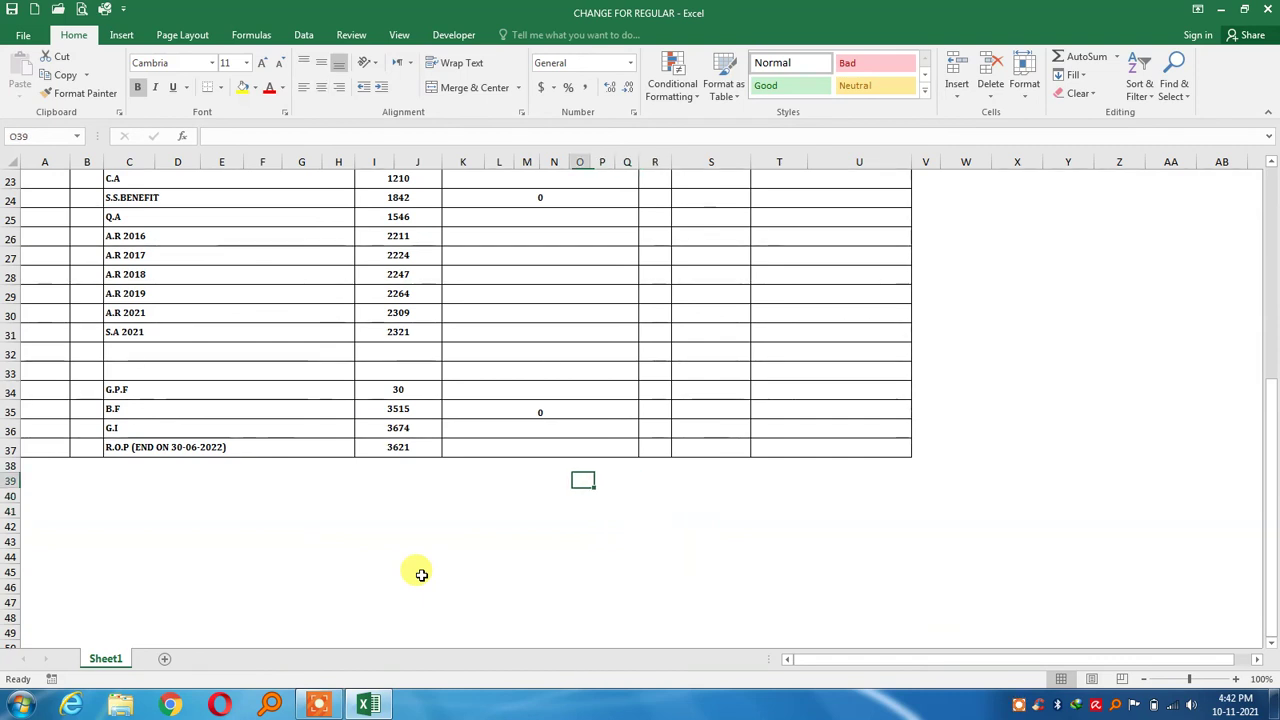
key(Left)
key(Left)
key(Up)
key(Up)
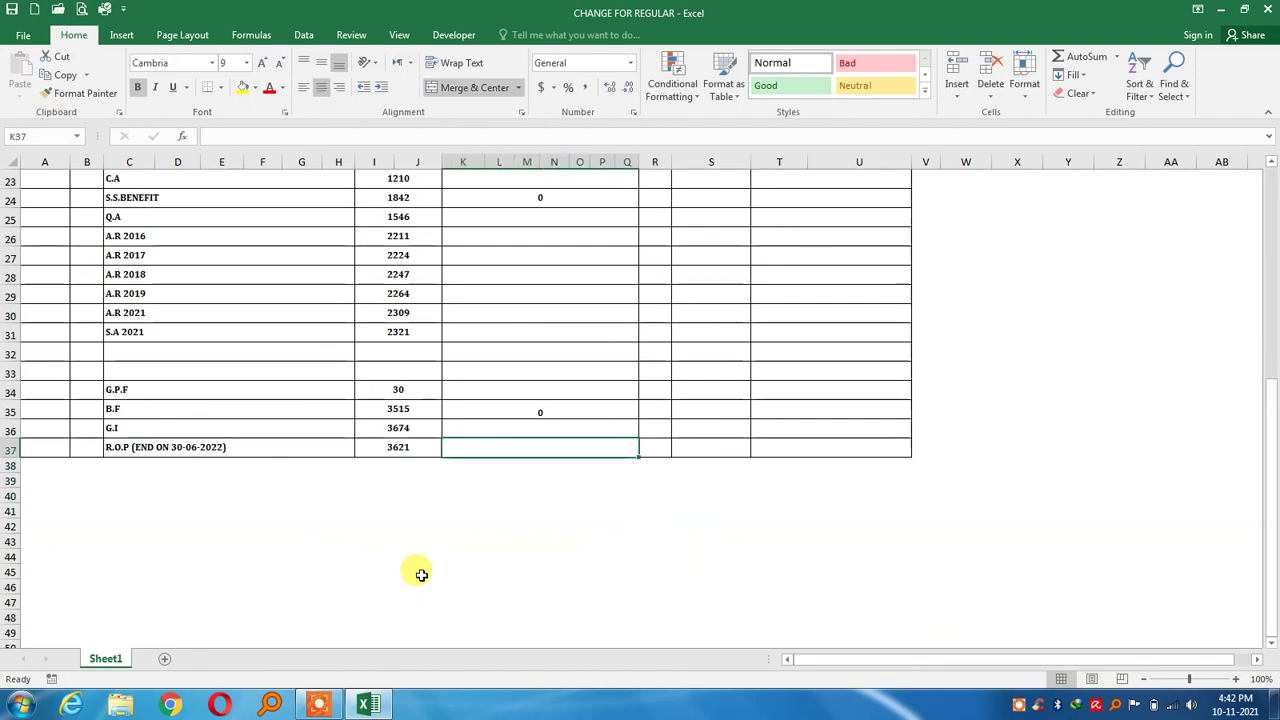
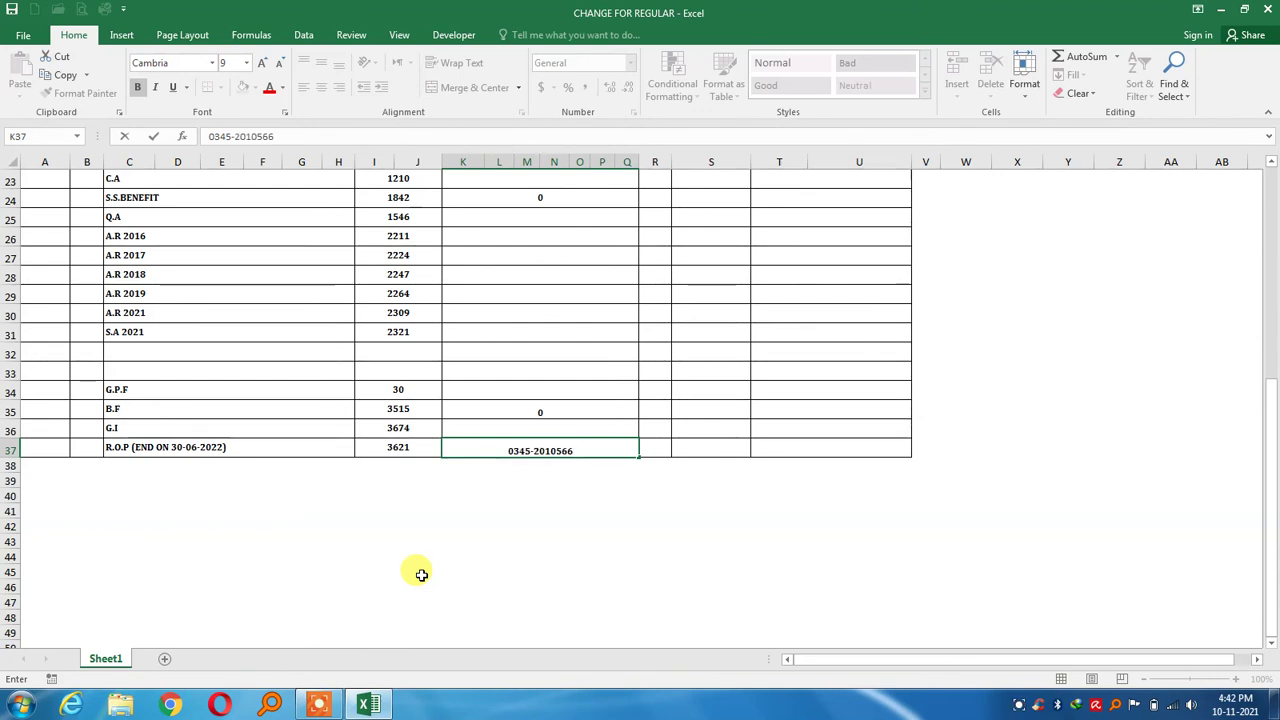
Close Excel and discard the unsaved changes to the Change for Regular workbook
click(1266, 9)
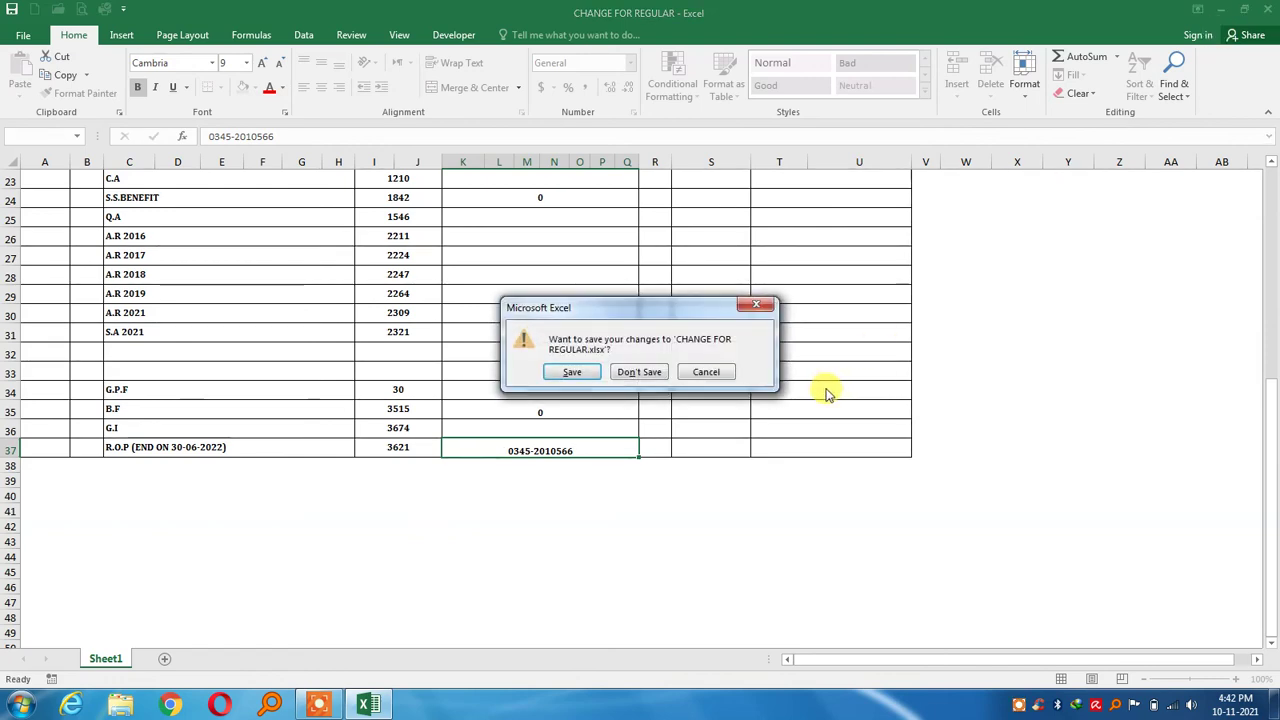
click(643, 376)
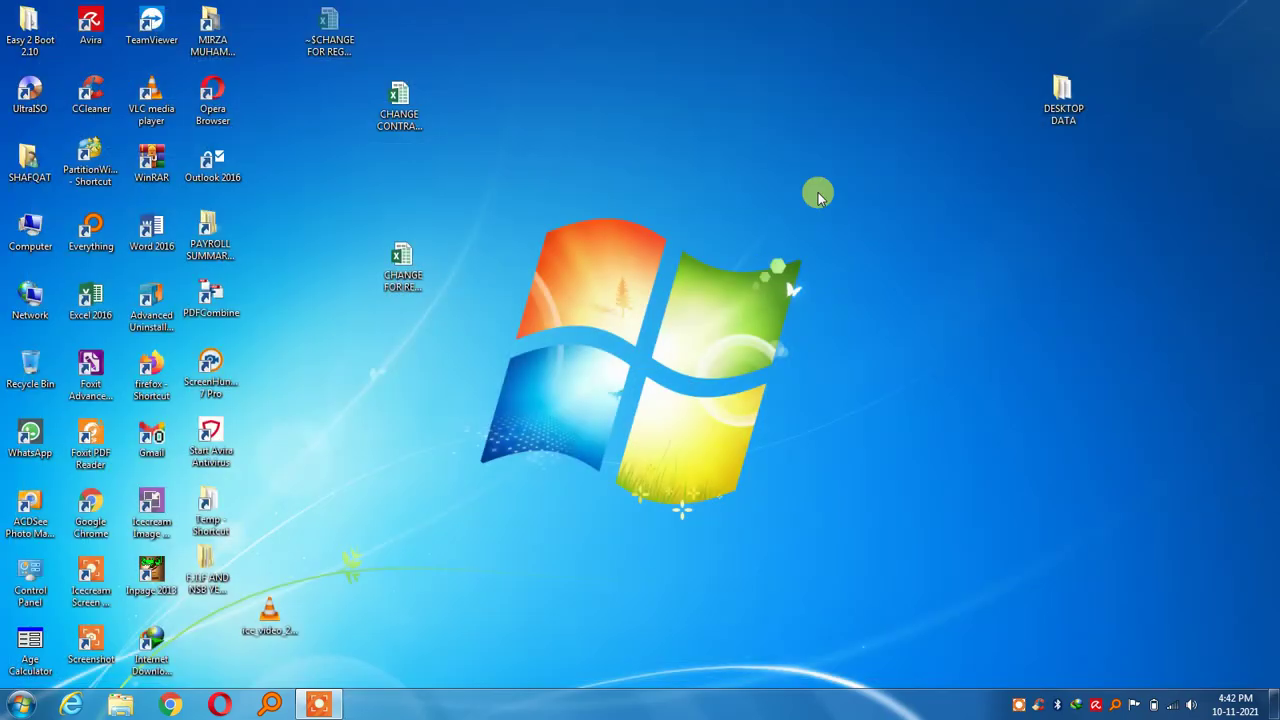